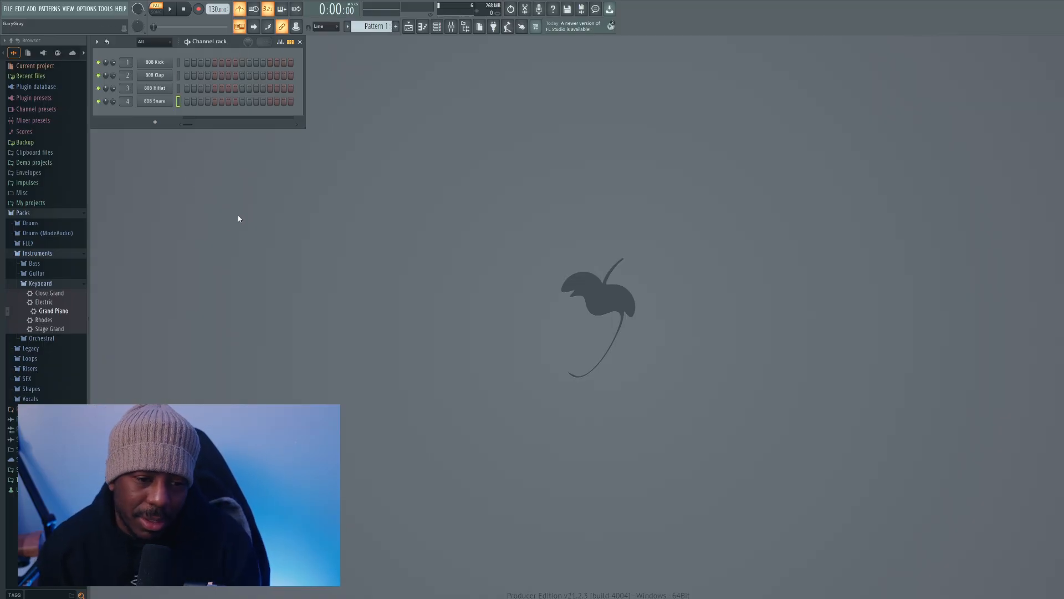
# Load the Grand Piano preset as a new channel on mixer track 1 and open its piano roll.
pyautogui.click(90, 323)
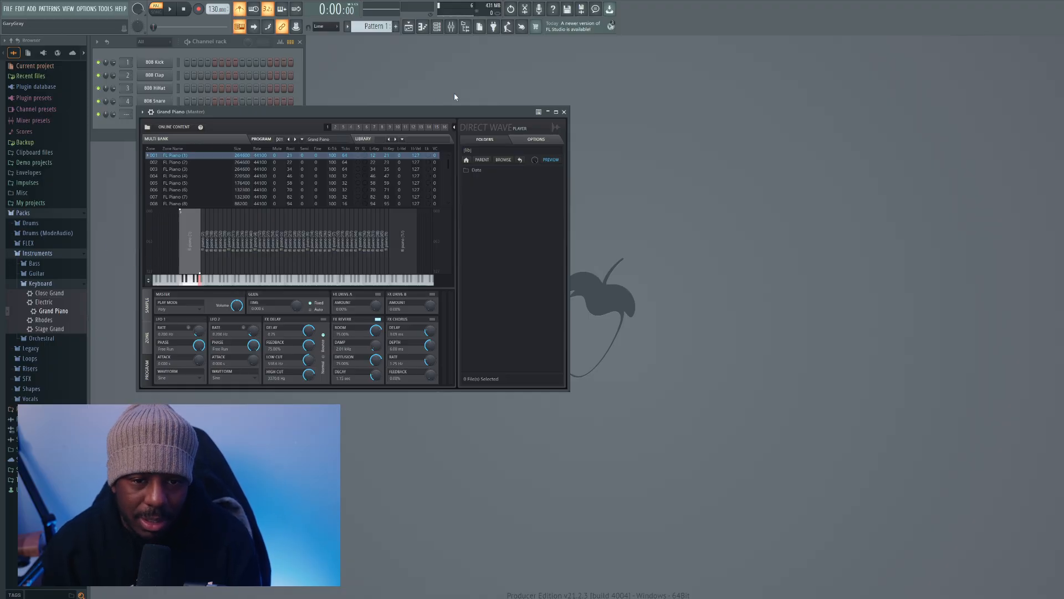
pyautogui.click(116, 137)
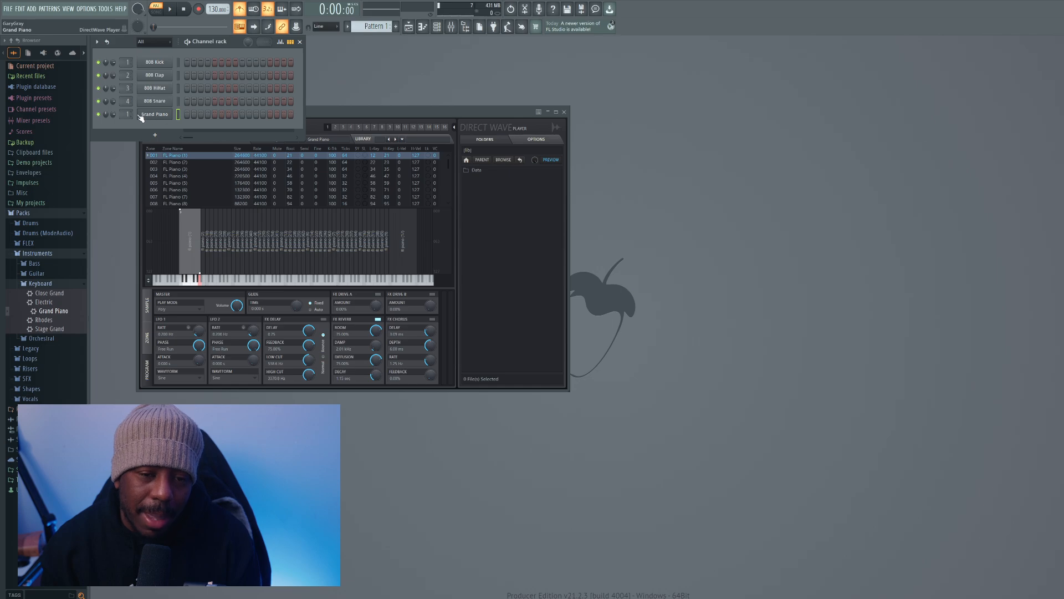
pyautogui.press('F7')
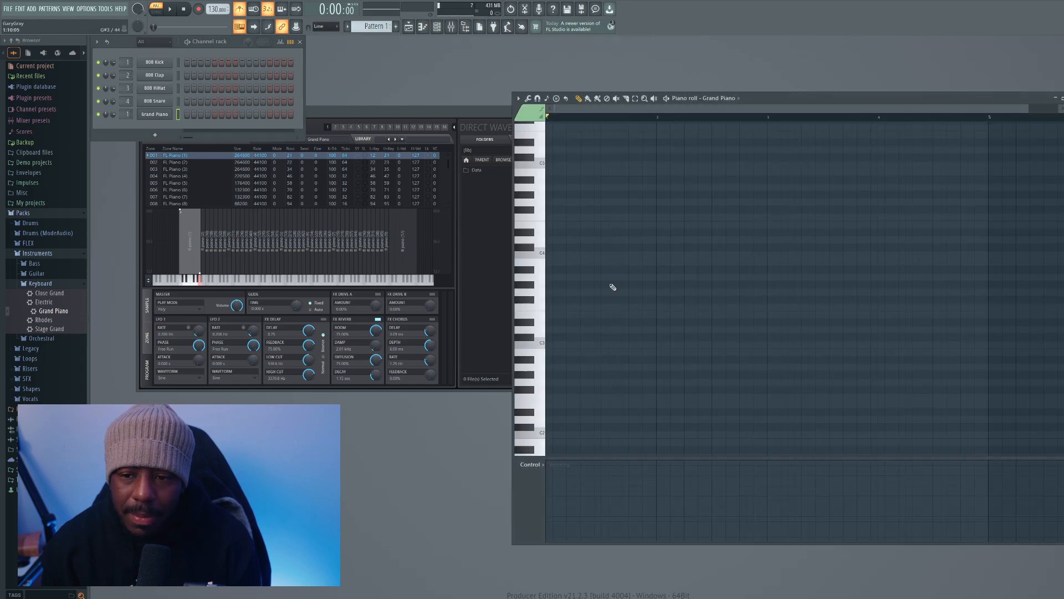
pyautogui.moveTo(773, 101); pyautogui.dragTo(516, 102)
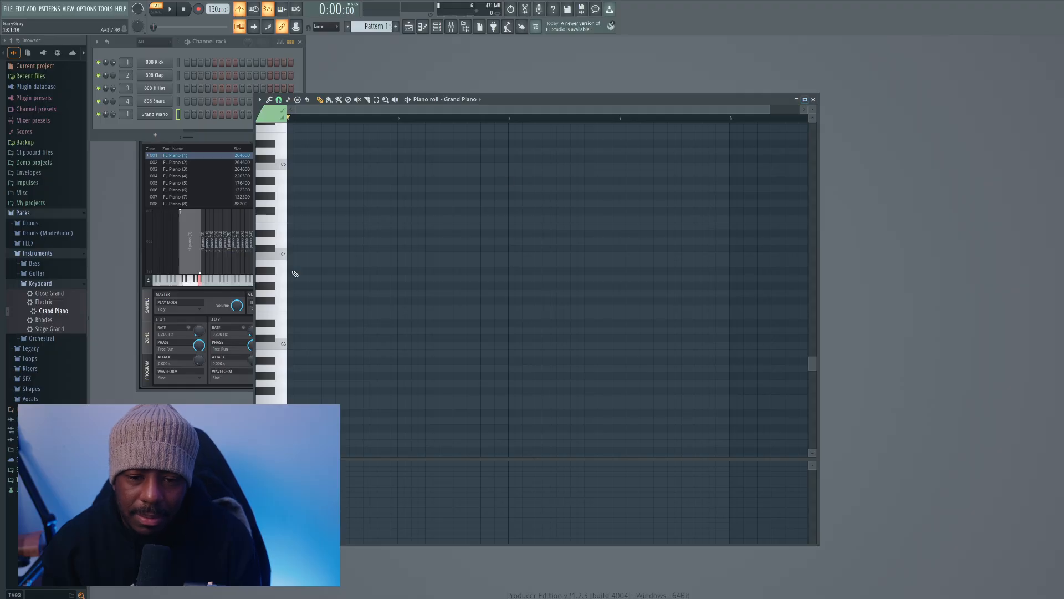
# Draw an A2 note spanning bars 1 to 3 and a long A#2 note starting at bar 4.
pyautogui.click(282, 189)
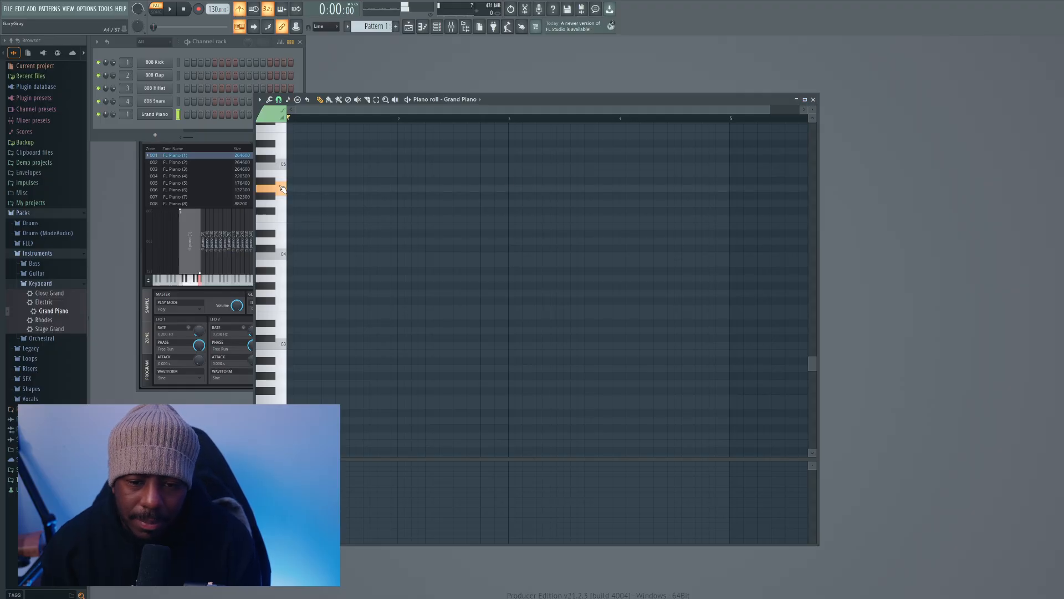
pyautogui.moveTo(282, 189); pyautogui.dragTo(285, 374)
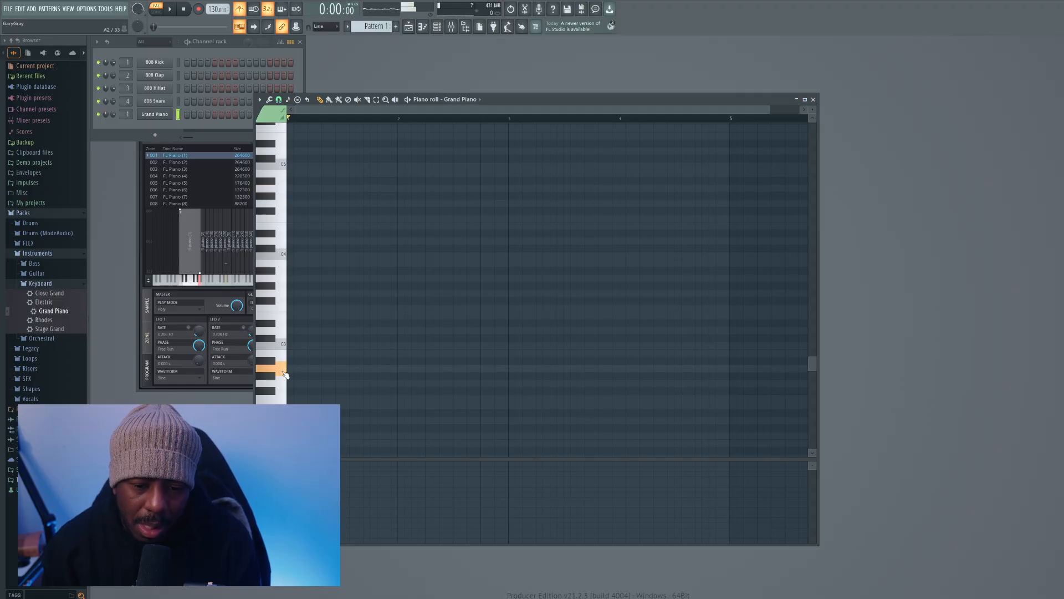
pyautogui.click(294, 369)
pyautogui.moveTo(302, 368); pyautogui.dragTo(619, 368)
pyautogui.click(627, 360)
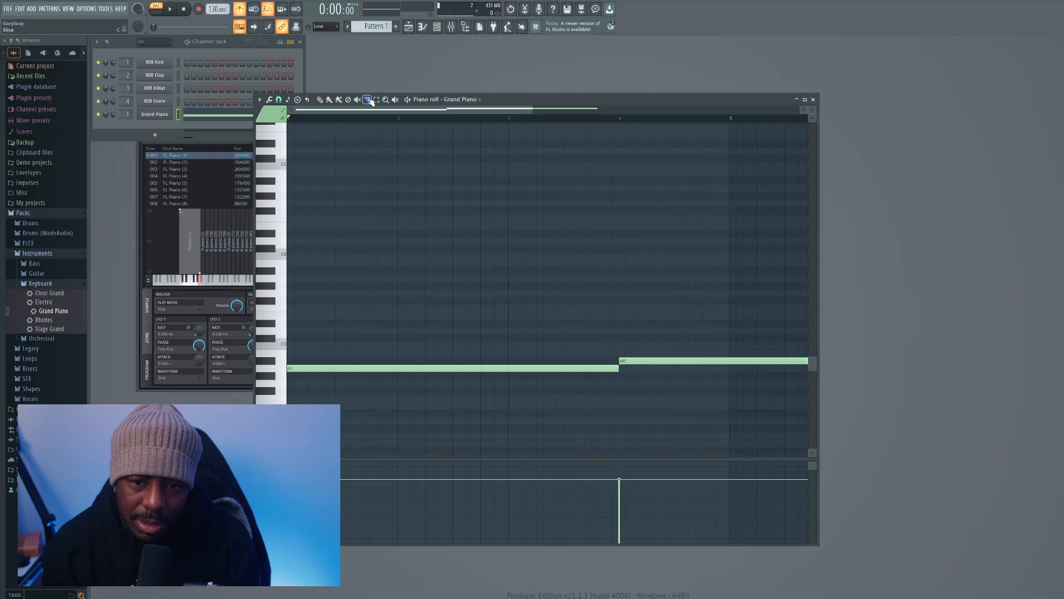
# Slice the A#2 note at the start of bar 5, delete the excess part, and play the pattern back.
pyautogui.moveTo(733, 354); pyautogui.dragTo(741, 397)
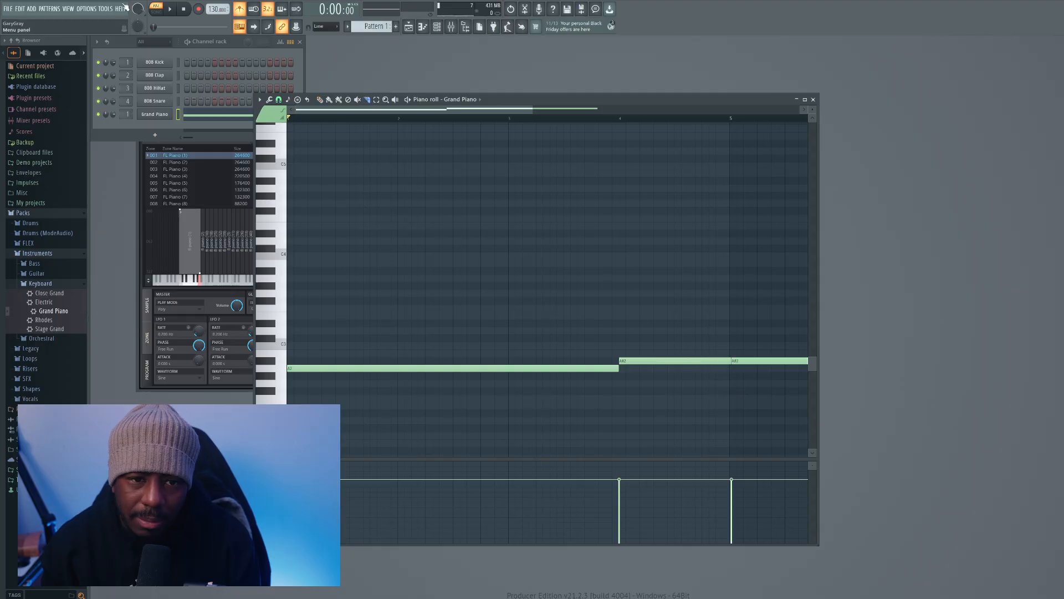
pyautogui.hotkey('ctrl', 'z')
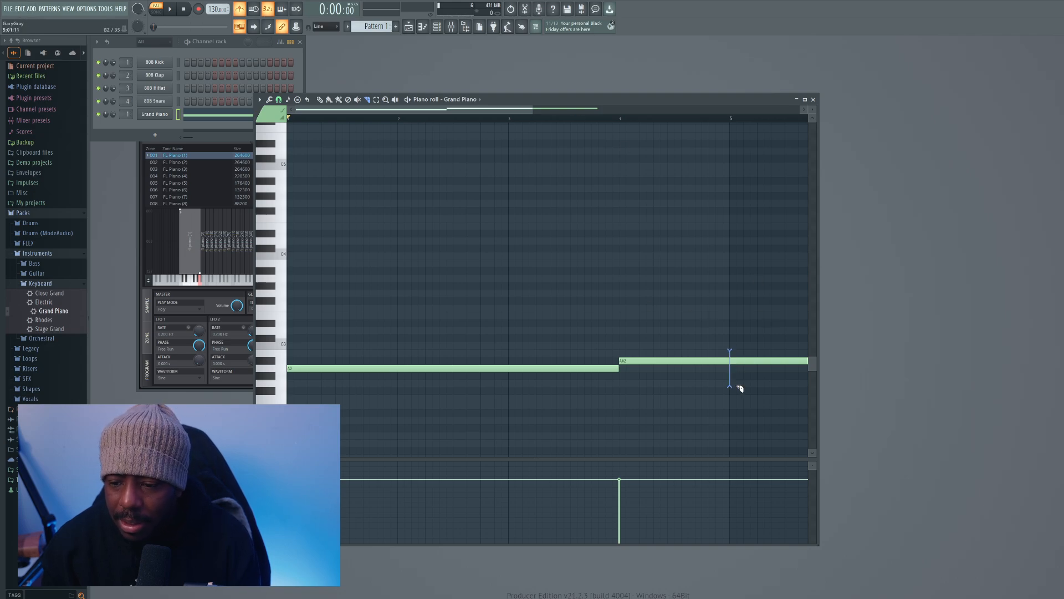
pyautogui.moveTo(736, 380); pyautogui.dragTo(720, 359)
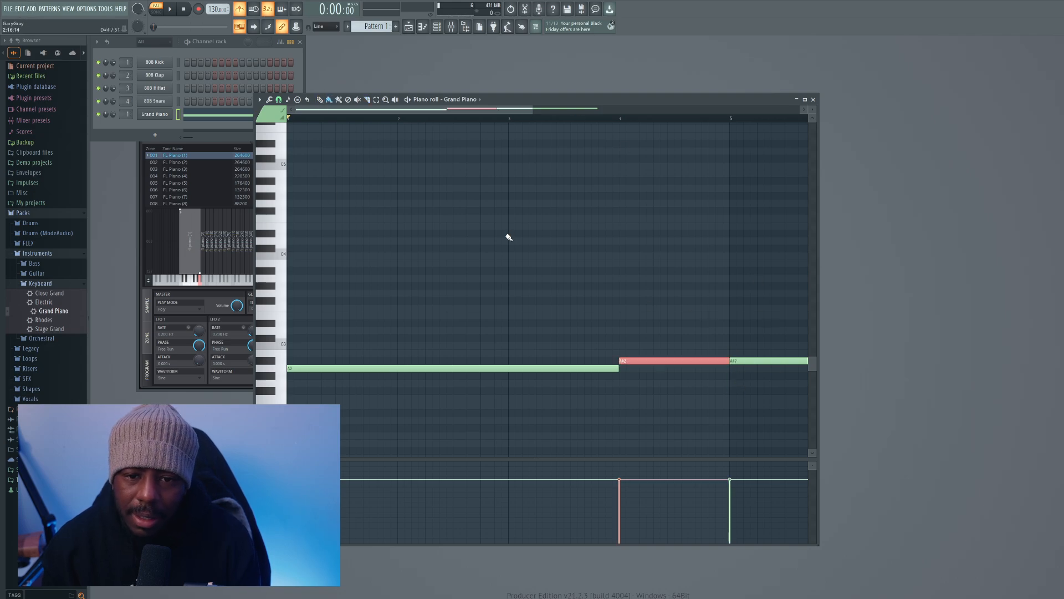
pyautogui.rightClick(741, 362)
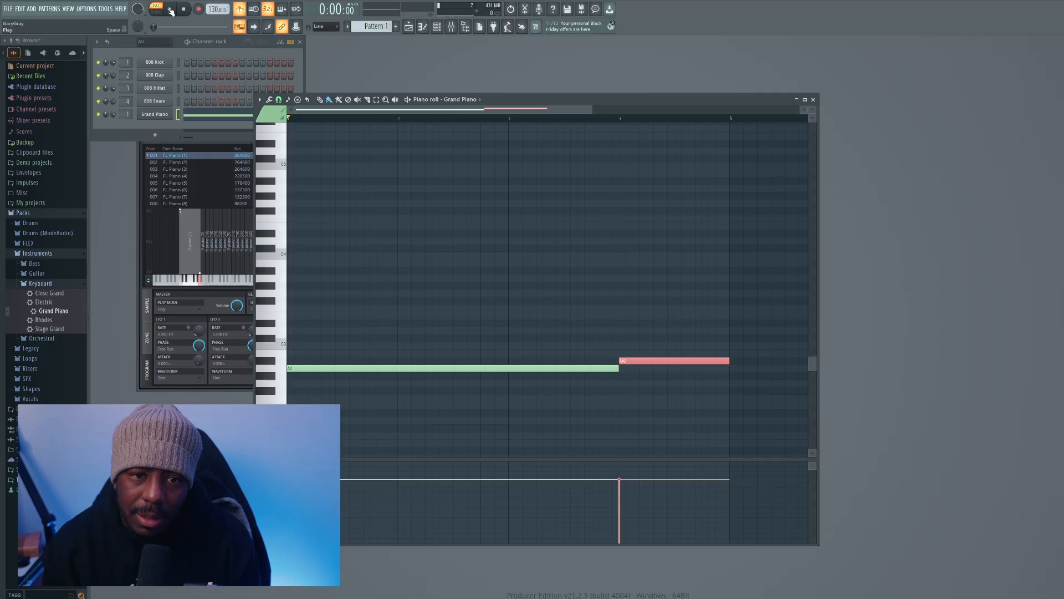
pyautogui.click(169, 7)
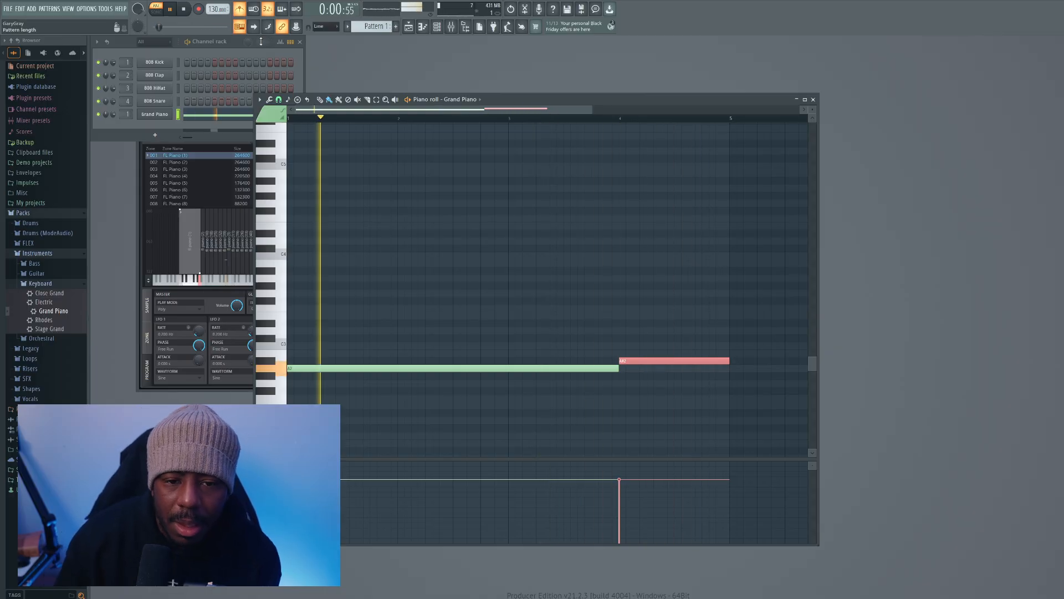
pyautogui.click(186, 9)
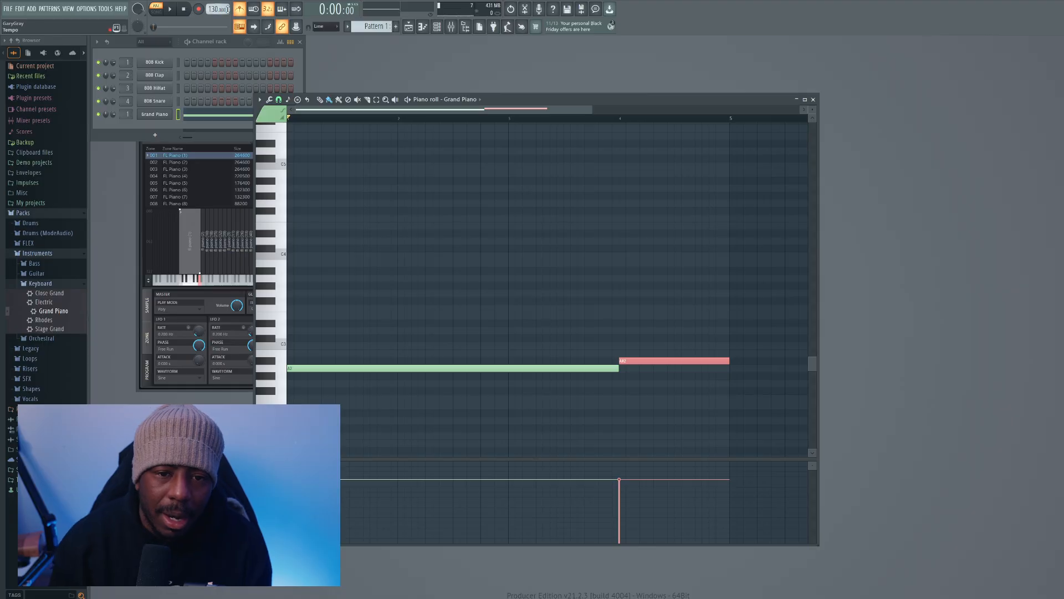
# Place four consecutive Pattern 1 clips on Track 1 of the Playlist, covering bars 1 to 16.
pyautogui.click(409, 28)
pyautogui.click(211, 109)
pyautogui.click(288, 121)
pyautogui.click(370, 121)
pyautogui.click(451, 119)
pyautogui.moveTo(445, 80); pyautogui.dragTo(502, 71)
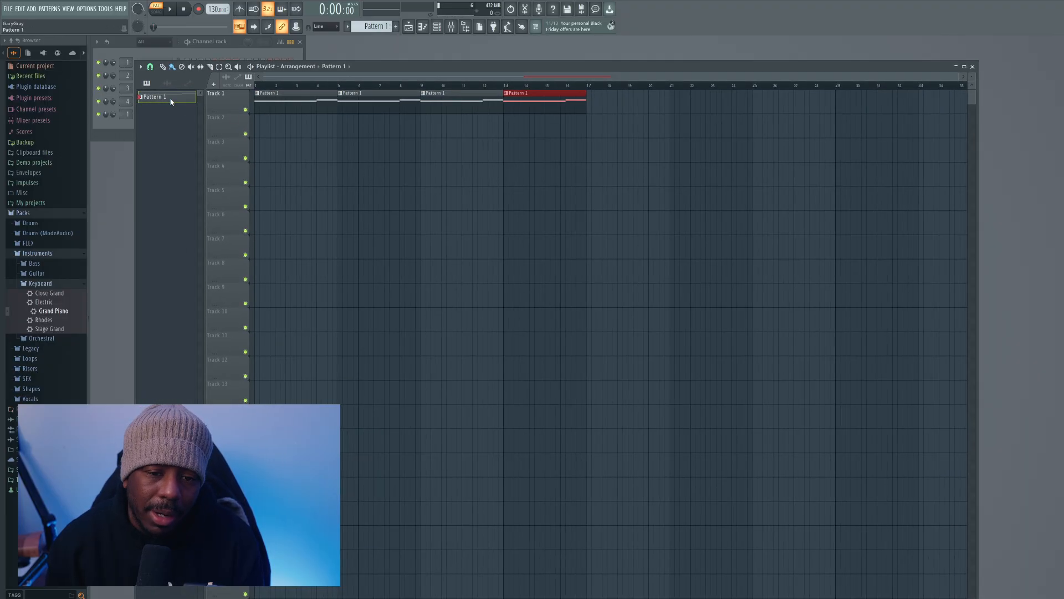
# Create Pattern 2 and close the Playlist, the piano roll and the Grand Piano window.
pyautogui.press('F4')
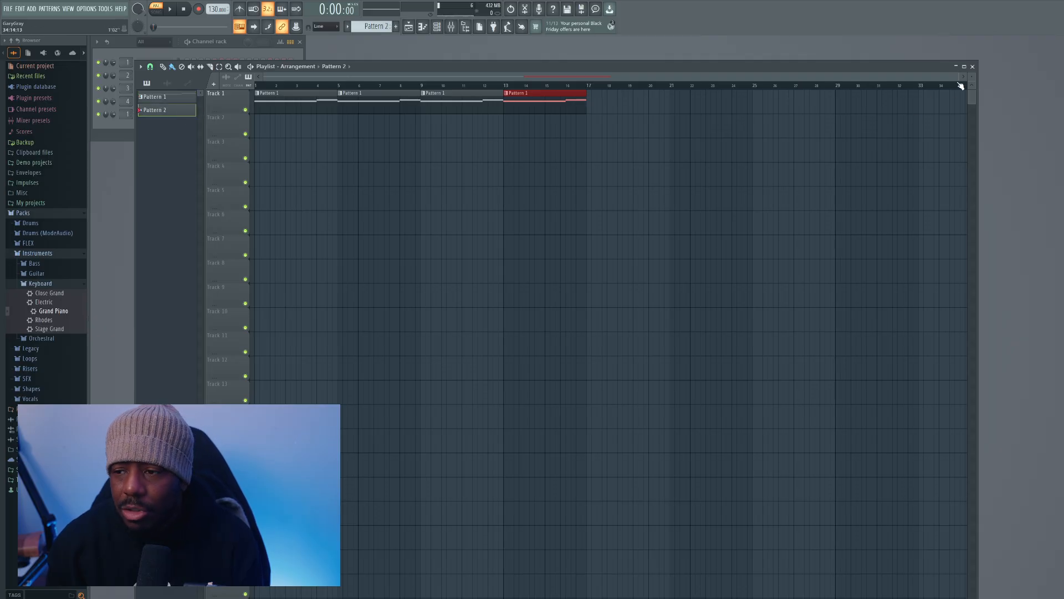
pyautogui.click(973, 67)
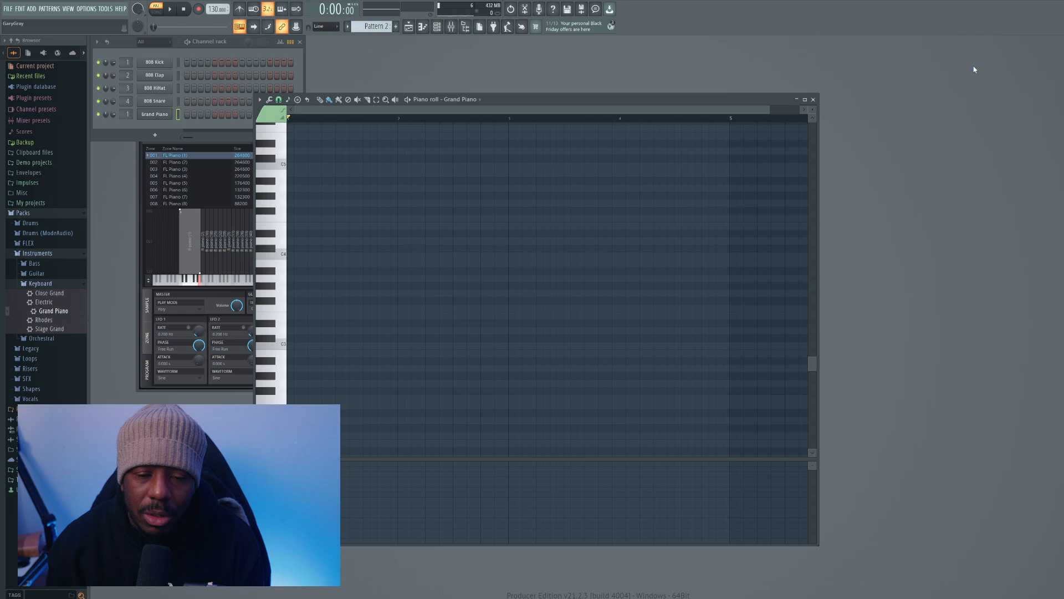
pyautogui.click(815, 100)
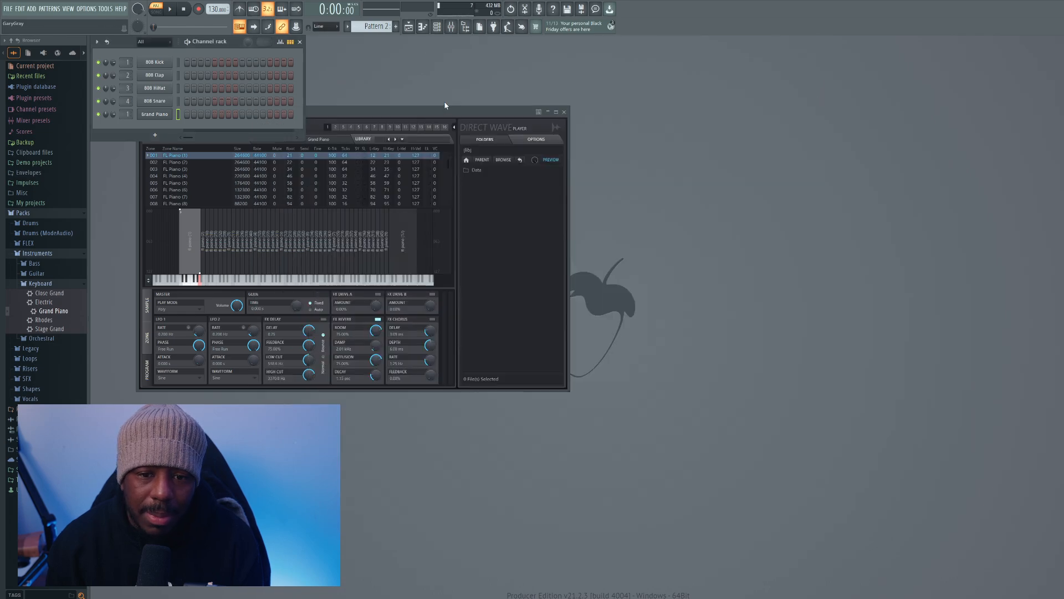
pyautogui.click(563, 112)
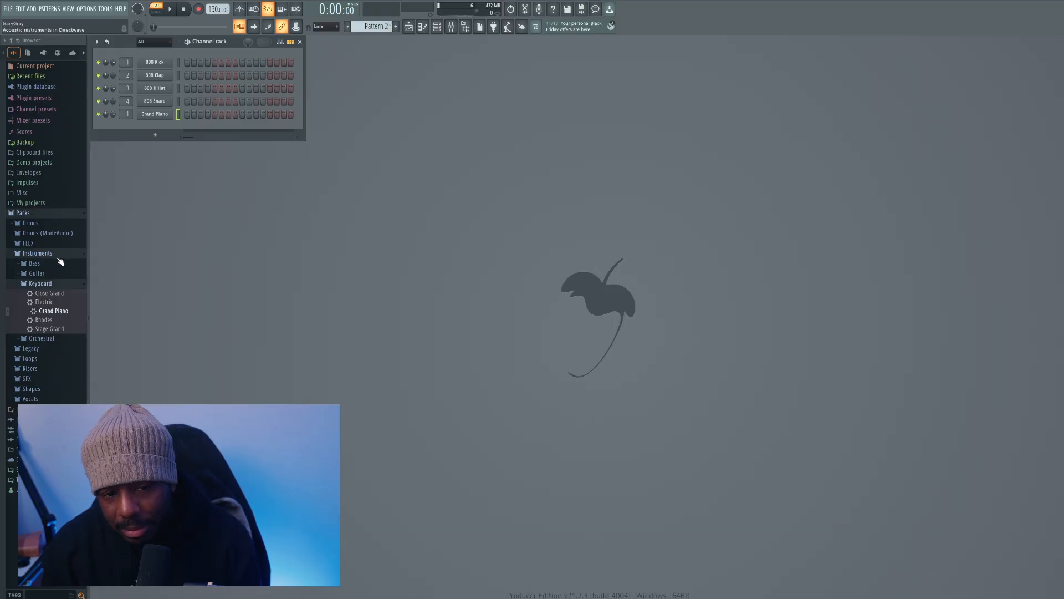
# Audition samples in the Drums pack's Snares folder, including 707 Snare, Grv Snareclap 05 and Grv Snareclap 01.
pyautogui.click(55, 225)
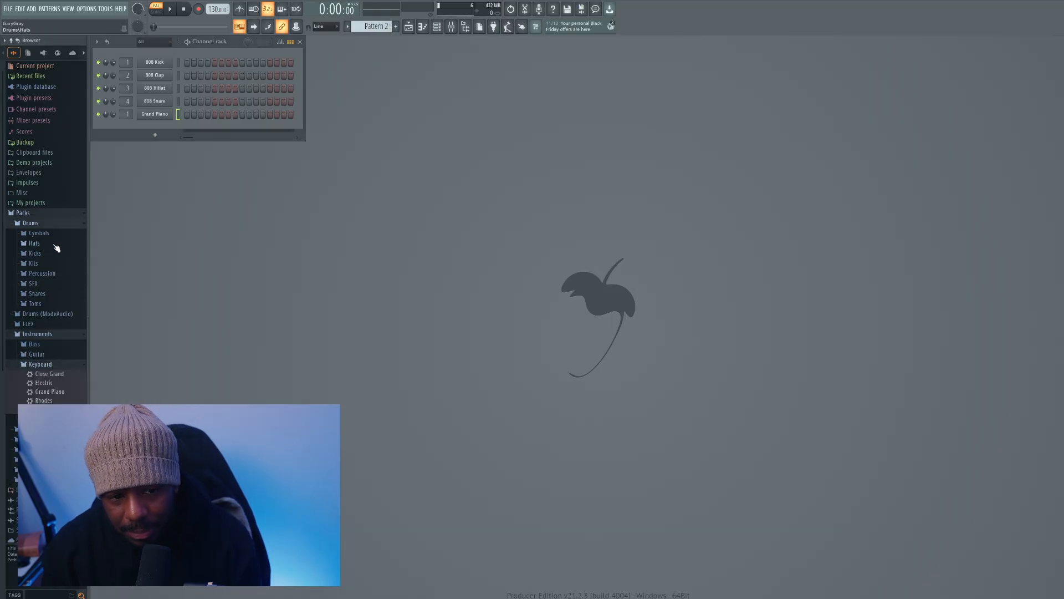
pyautogui.click(65, 294)
pyautogui.click(62, 308)
pyautogui.click(63, 288)
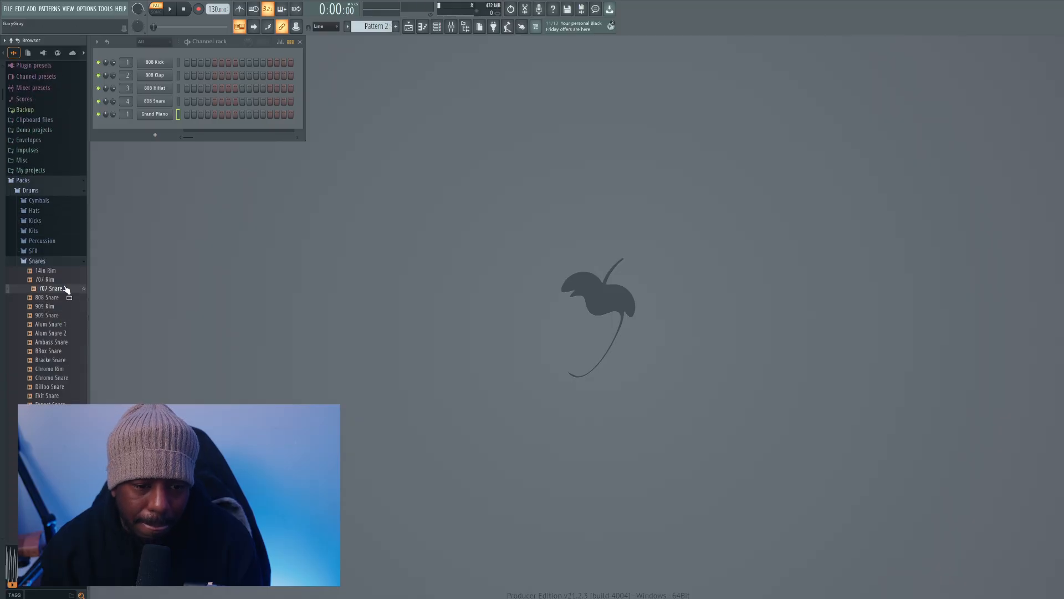
pyautogui.scroll(-3, 61, 310)
pyautogui.scroll(-5, 61, 315)
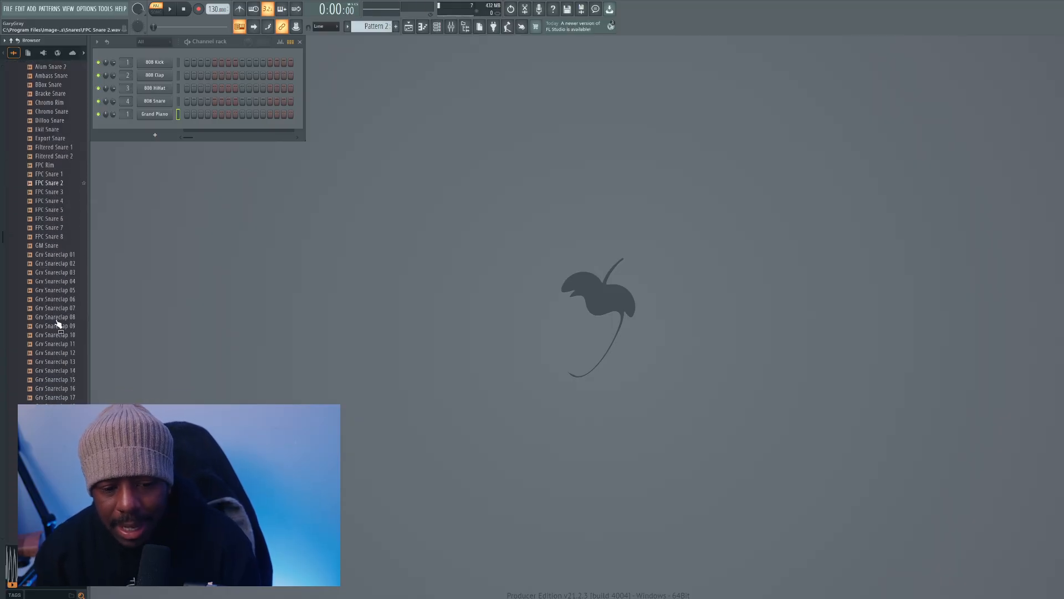
pyautogui.click(64, 289)
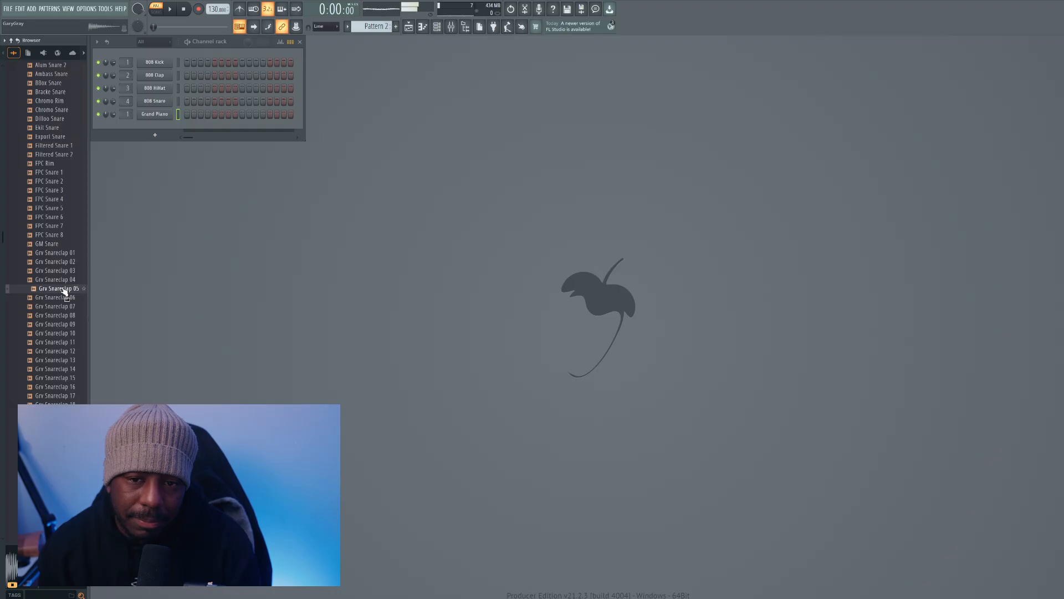
pyautogui.click(72, 253)
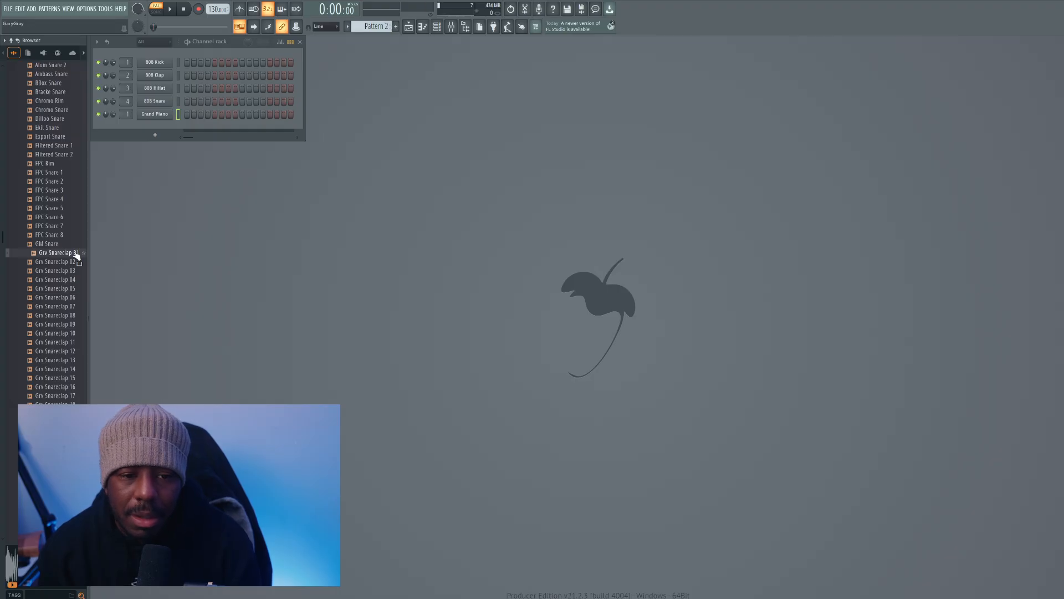
pyautogui.click(68, 257)
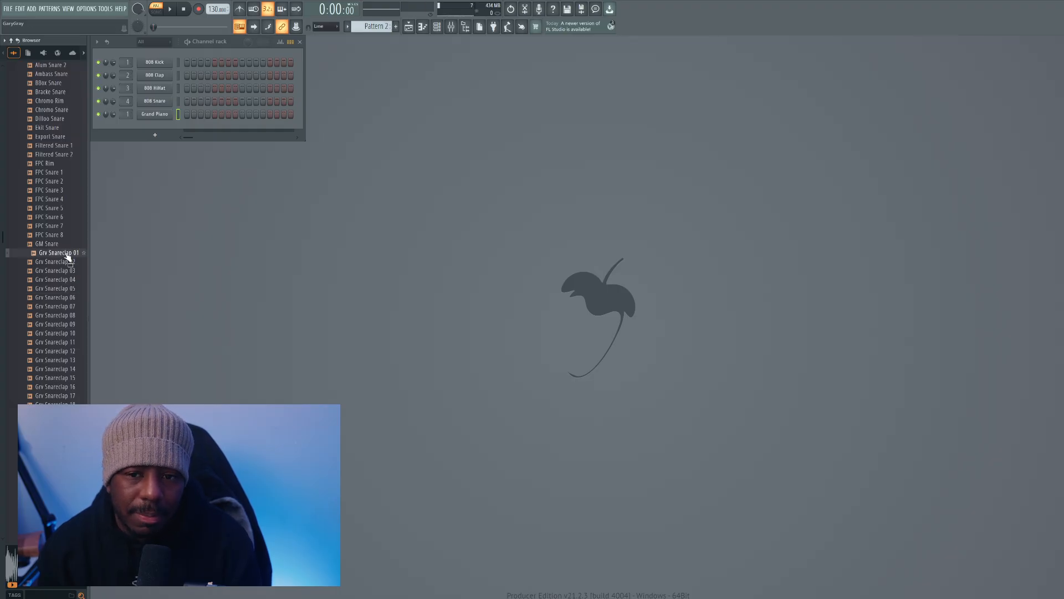
pyautogui.scroll(5, 63, 266)
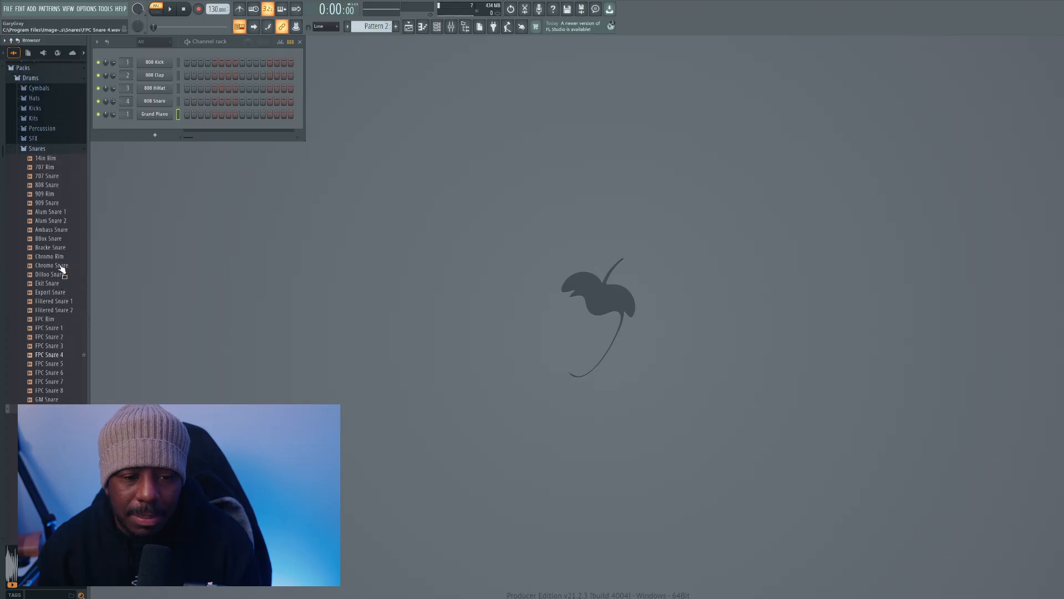
# Preview the 14in Rim and 707 Rim samples, and add 707 Rim as a new channel.
pyautogui.click(61, 154)
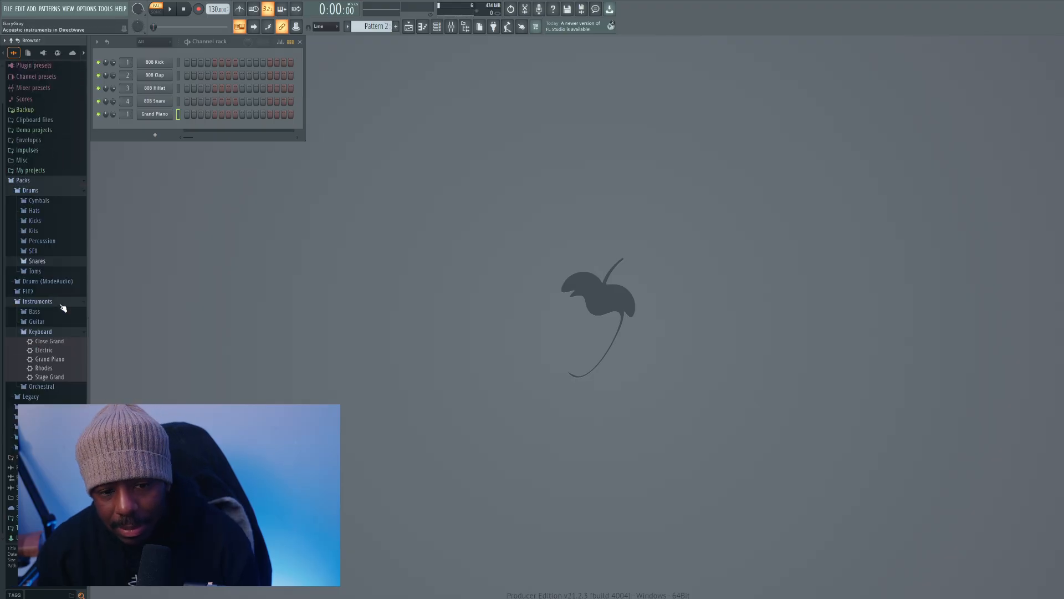
pyautogui.click(55, 263)
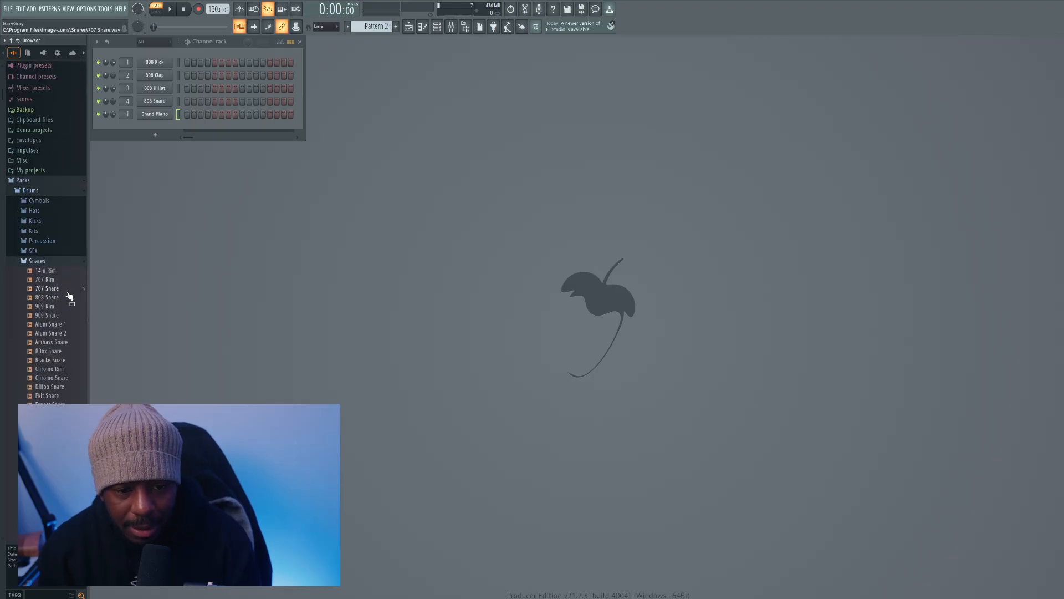
pyautogui.click(54, 271)
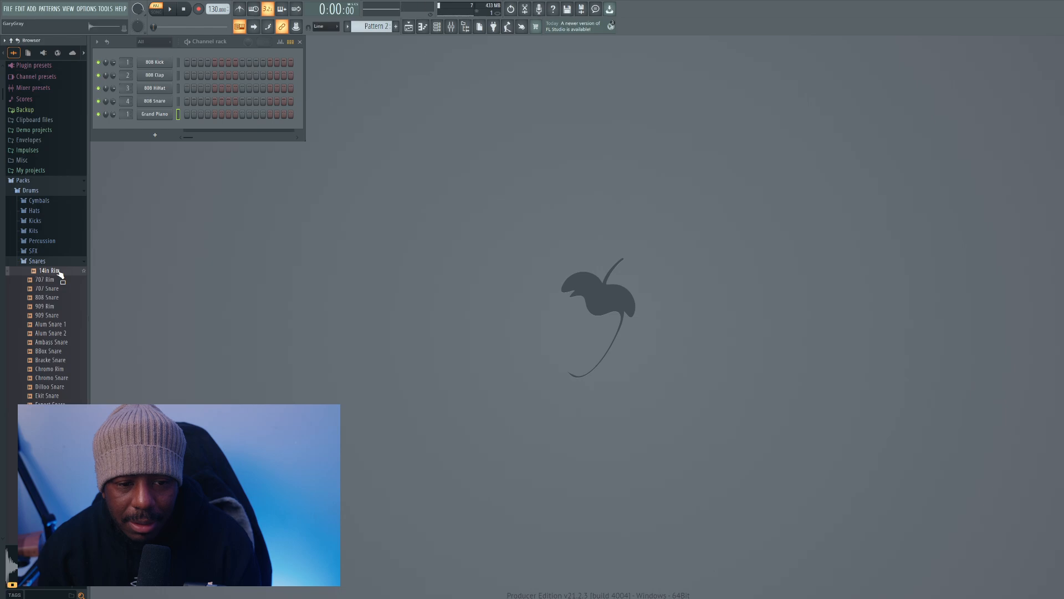
pyautogui.click(55, 280)
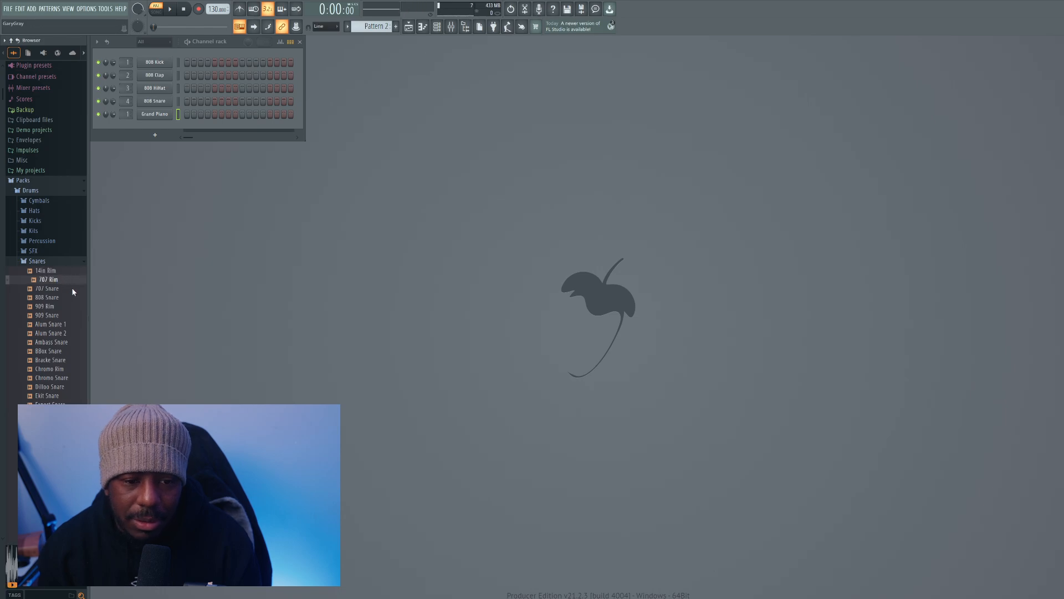
pyautogui.click(44, 279)
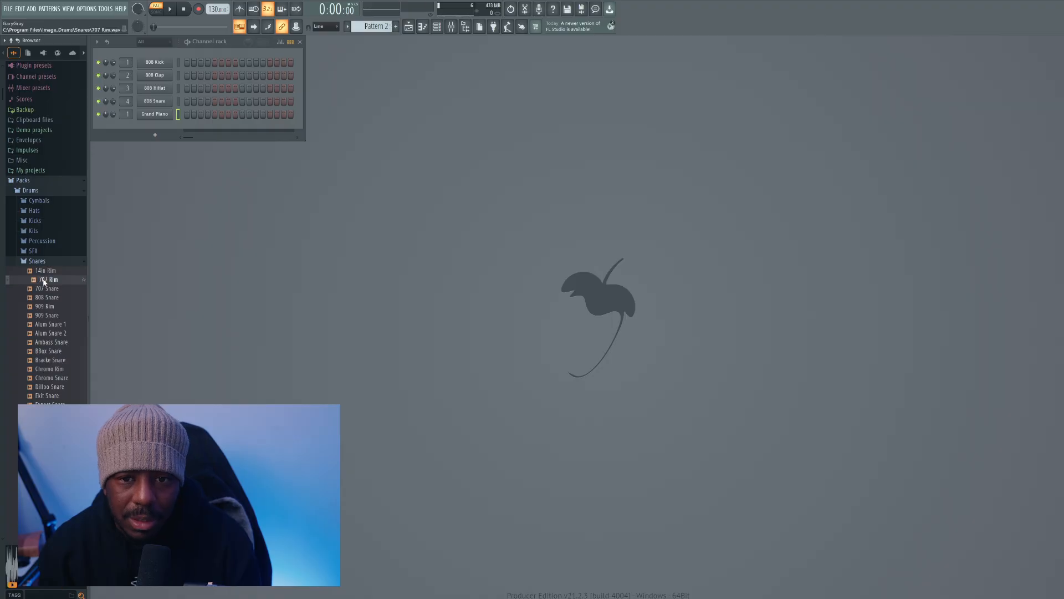
pyautogui.moveTo(67, 291); pyautogui.dragTo(344, 228)
pyautogui.click(416, 95)
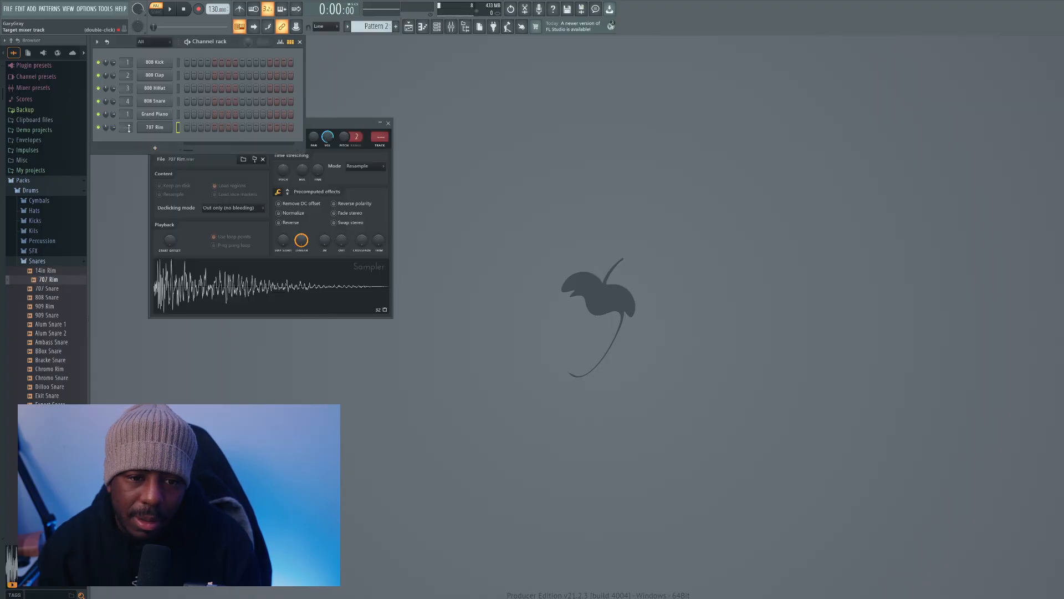
# Route 707 Rim to mixer track 2 and place a C5 note on beat 3 of bars 1 to 4 in its piano roll.
pyautogui.press('F7')
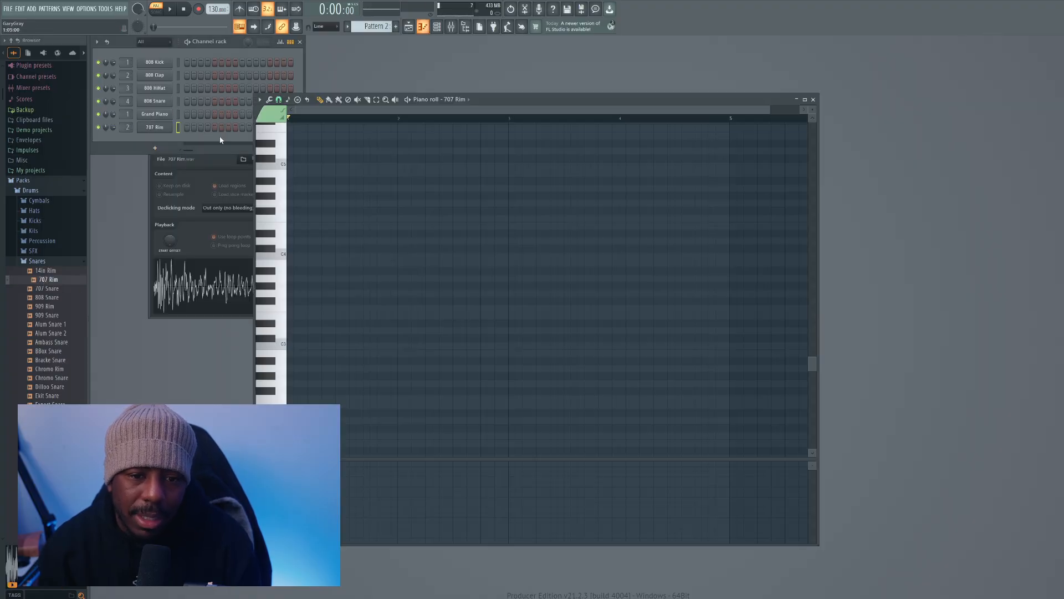
pyautogui.scroll(1, 311, 212)
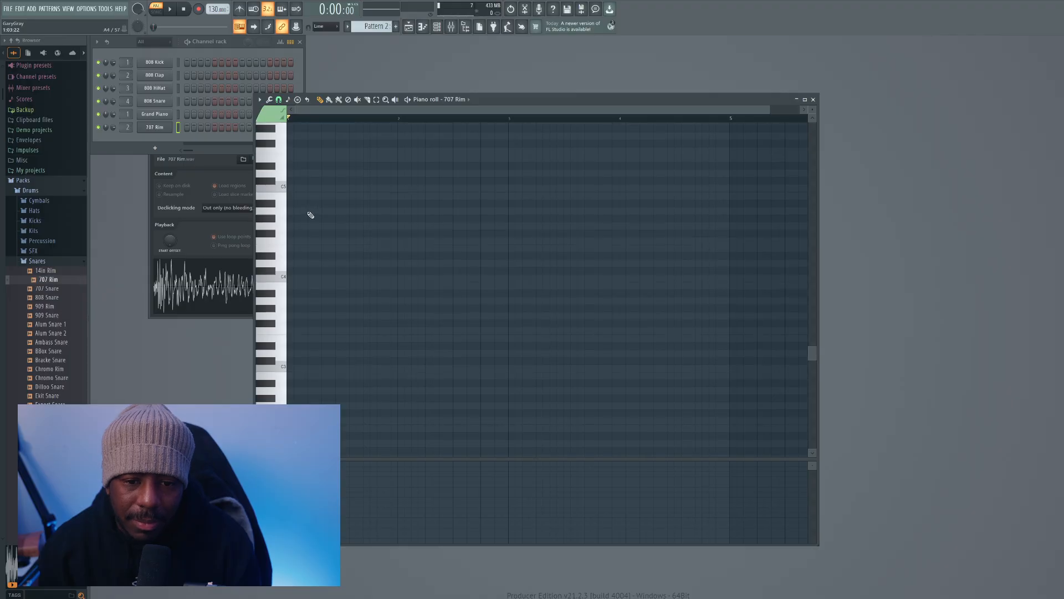
pyautogui.click(349, 192)
pyautogui.moveTo(673, 188); pyautogui.dragTo(357, 187)
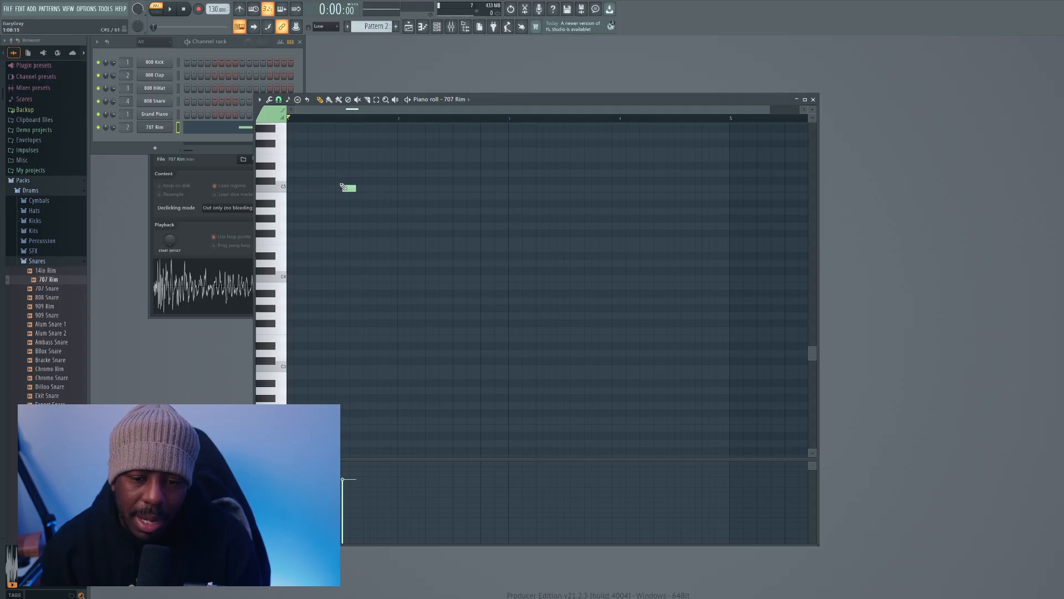
pyautogui.click(459, 189)
pyautogui.click(570, 188)
pyautogui.click(680, 189)
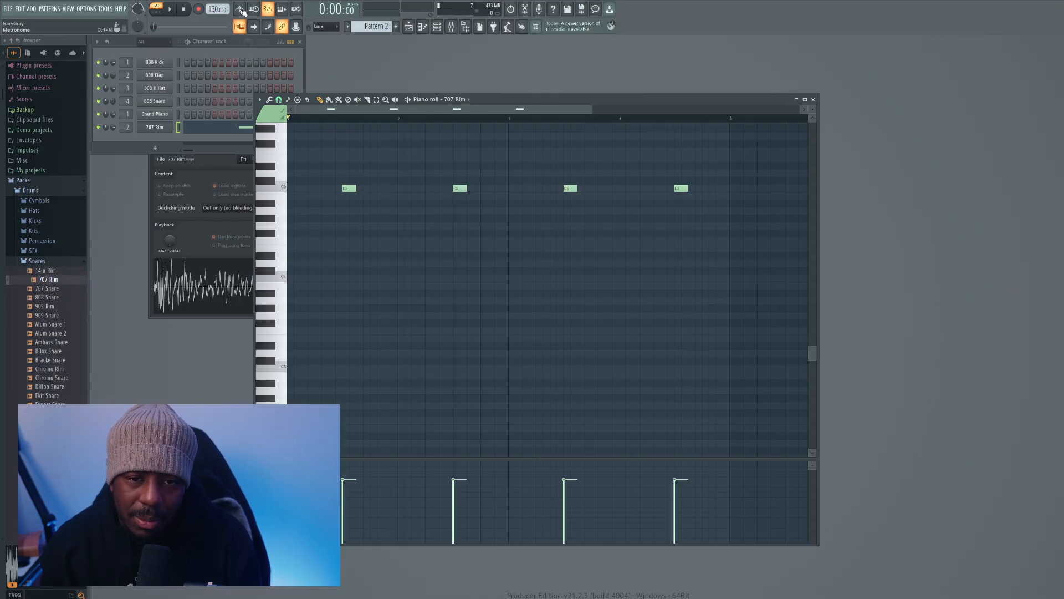
# Add a C5 rim note on the second half of beat 4 in bars 2 and 4 while the pattern plays.
pyautogui.press('space')
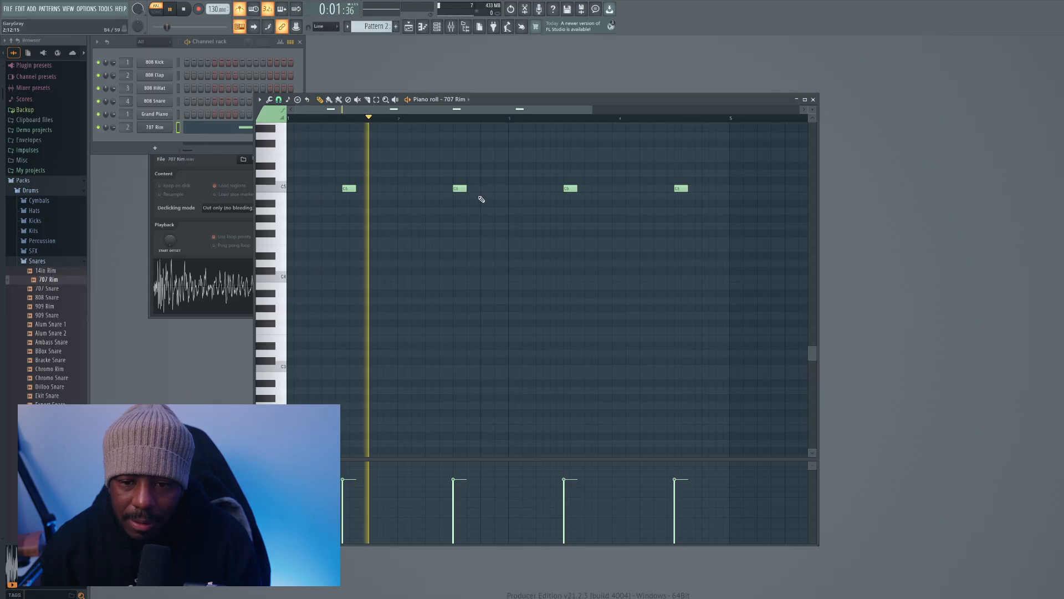
pyautogui.click(497, 189)
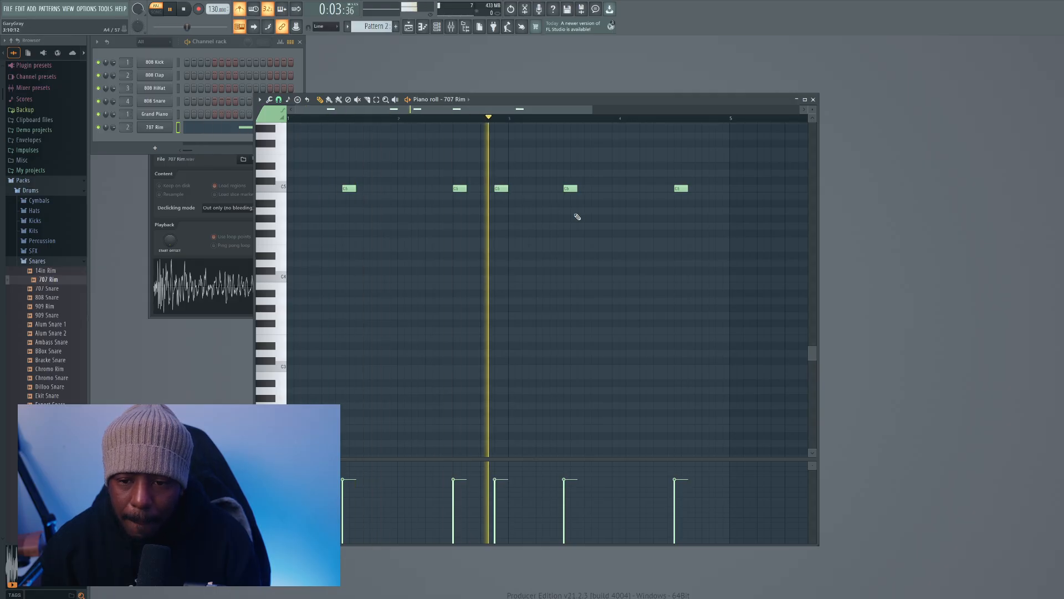
pyautogui.click(721, 189)
pyautogui.press('space')
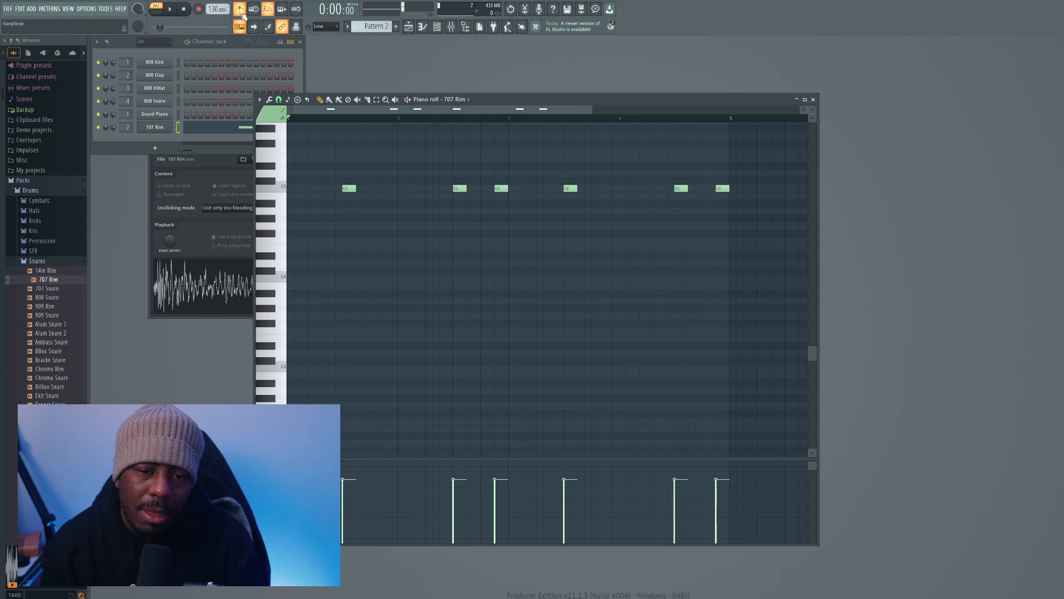
# Fill Track 2 of the Playlist with Pattern 2 across bars 1 to 16 and create Pattern 3.
pyautogui.click(409, 27)
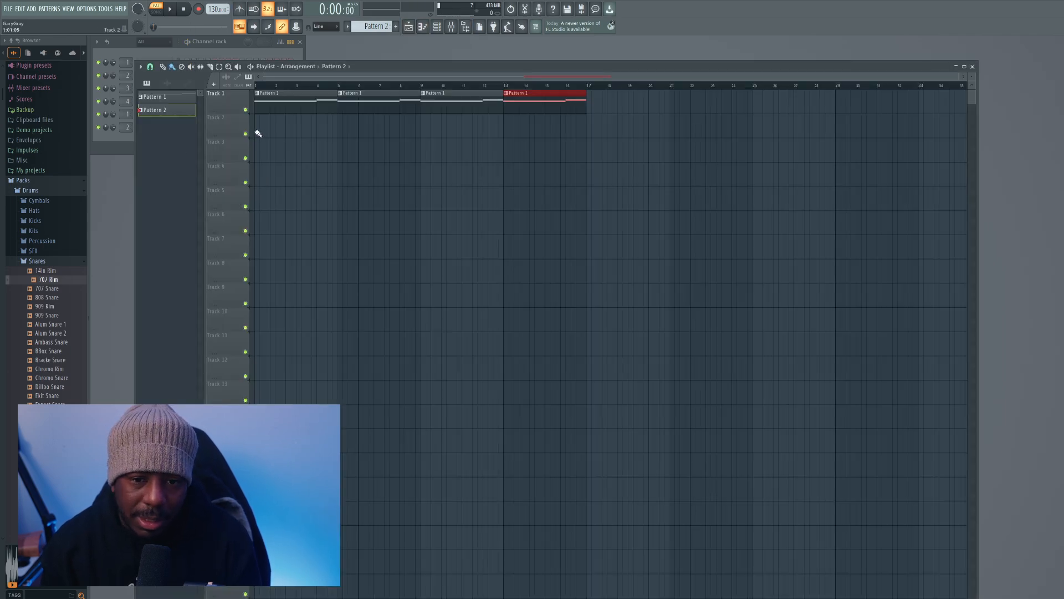
pyautogui.moveTo(260, 134); pyautogui.dragTo(551, 139)
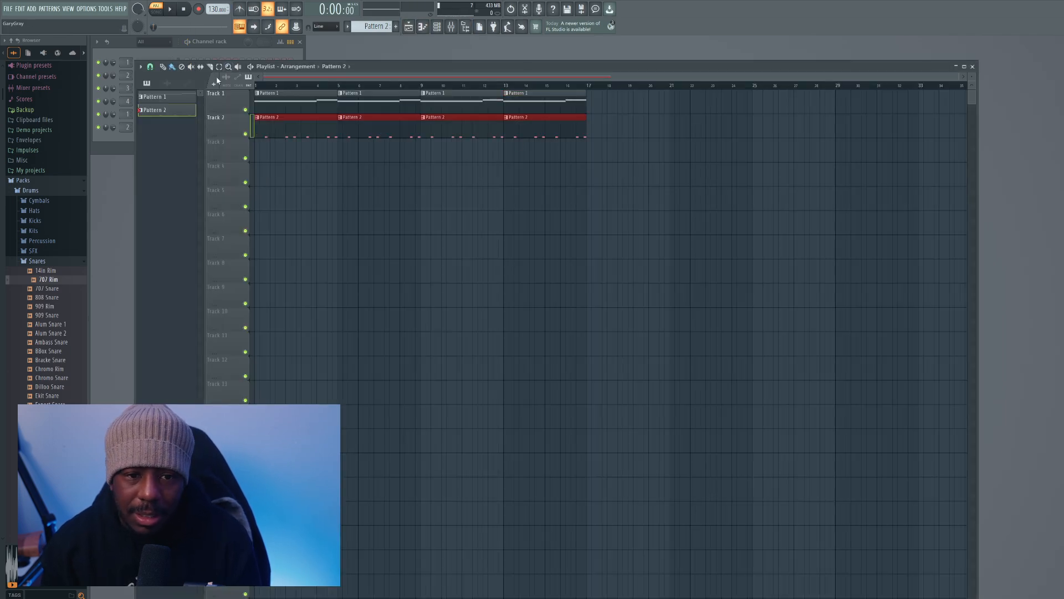
pyautogui.click(147, 128)
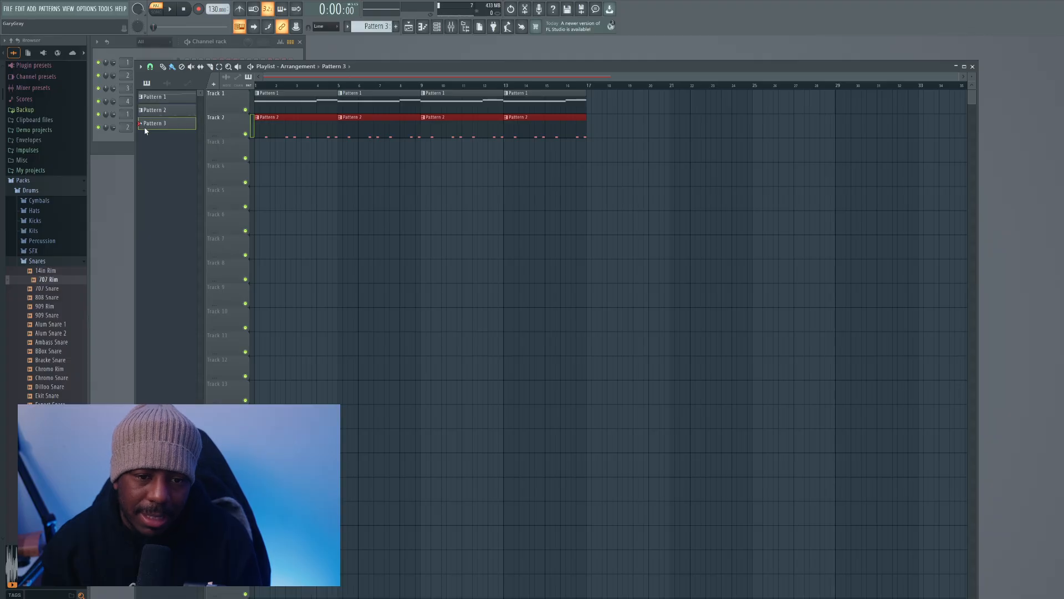
# Play the arrangement in song mode, and switch to Pattern 4 with the Playlist, piano roll and 707 Rim windows closed.
pyautogui.click(160, 12)
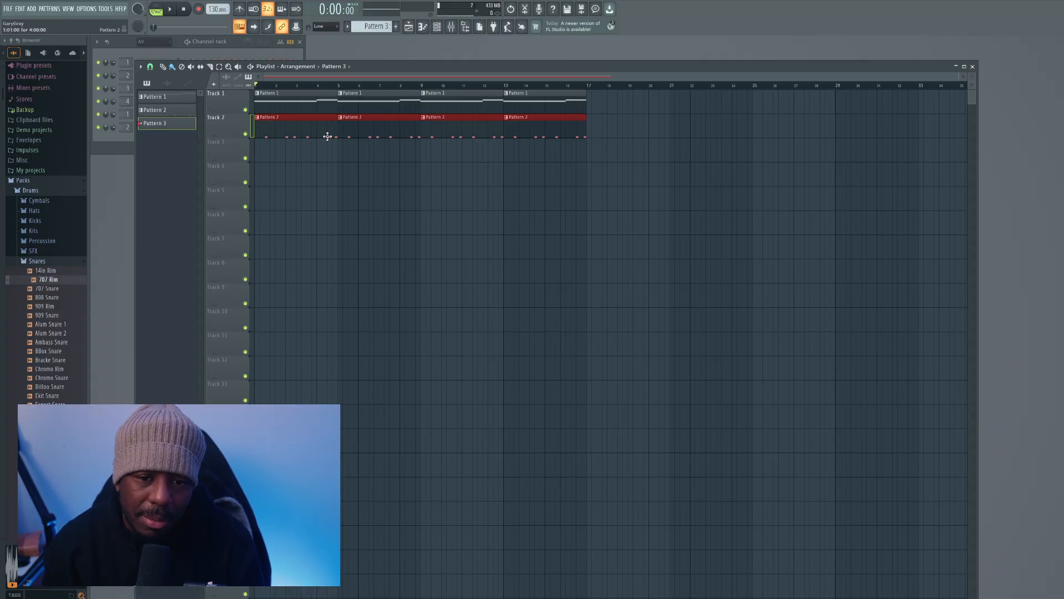
pyautogui.click(176, 11)
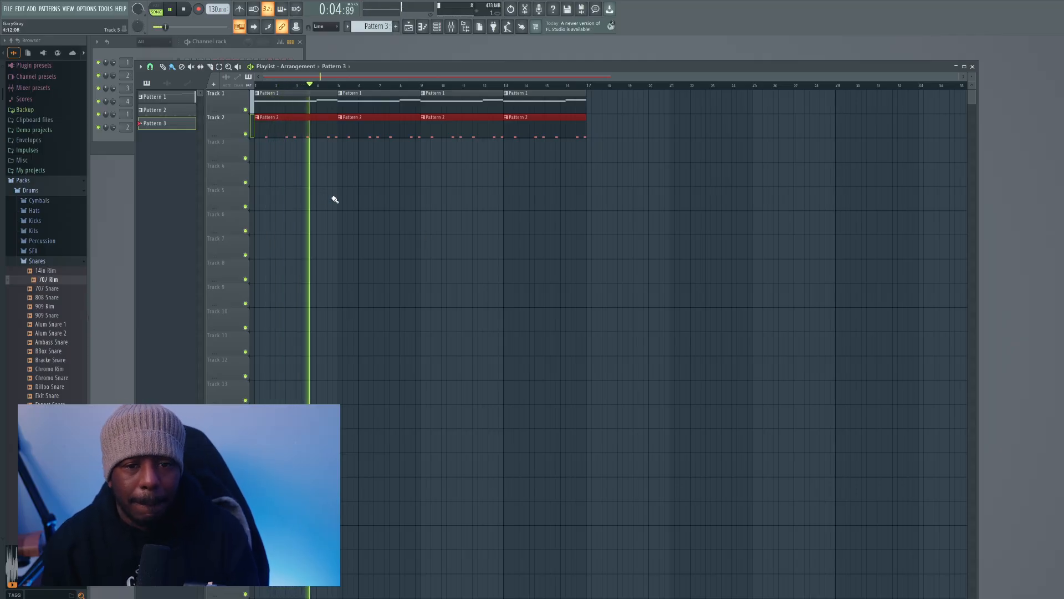
pyautogui.press('+')
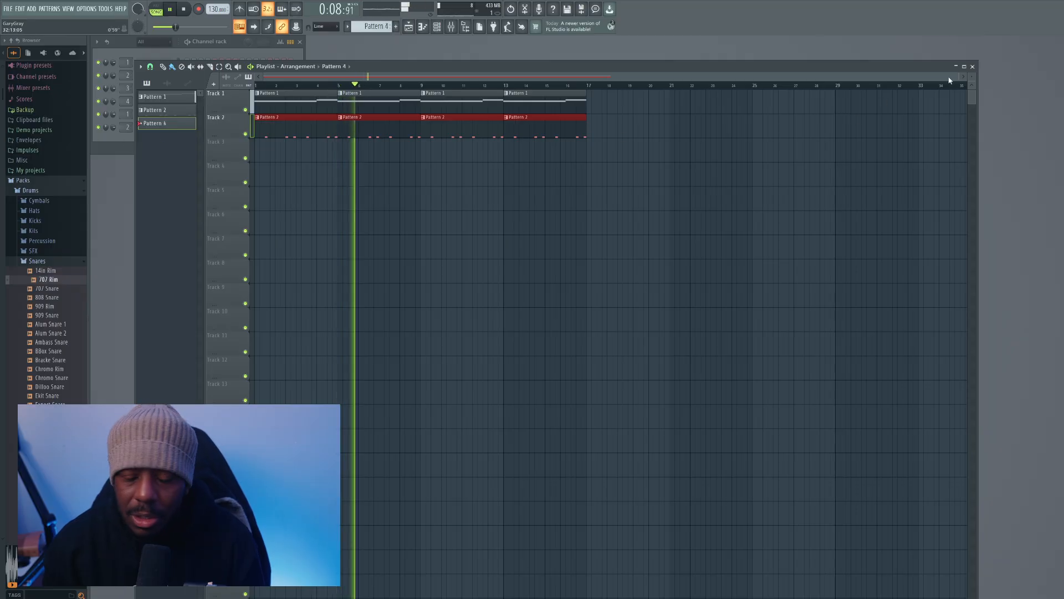
pyautogui.click(973, 67)
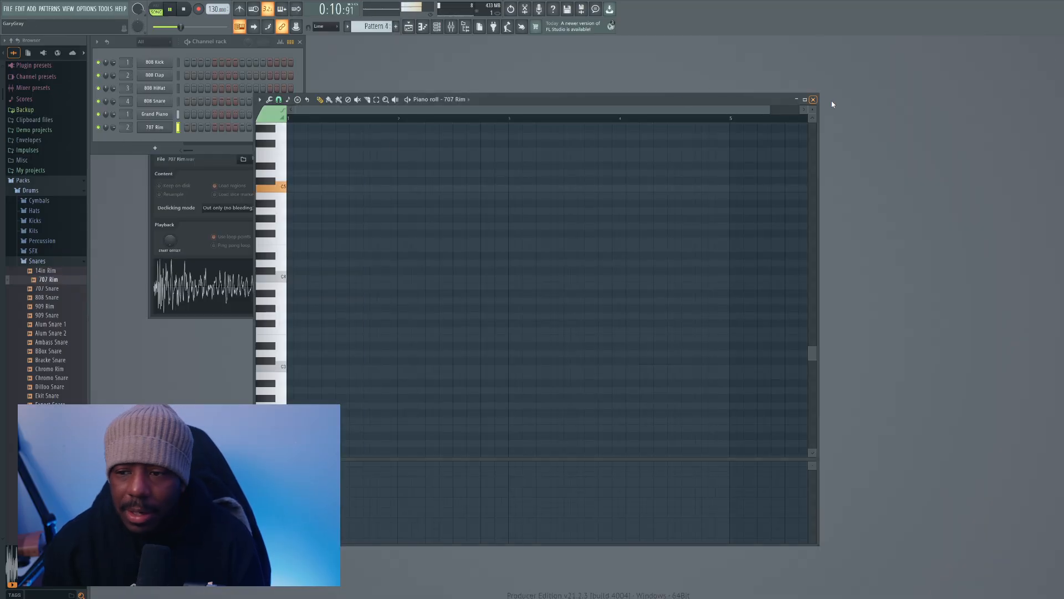
pyautogui.click(813, 100)
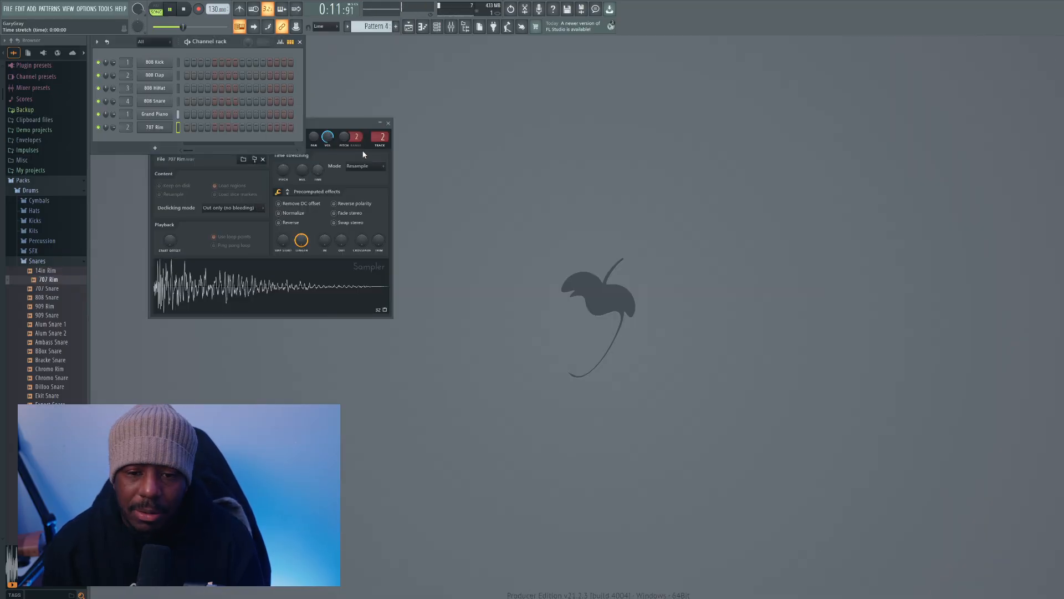
pyautogui.click(388, 123)
pyautogui.click(185, 9)
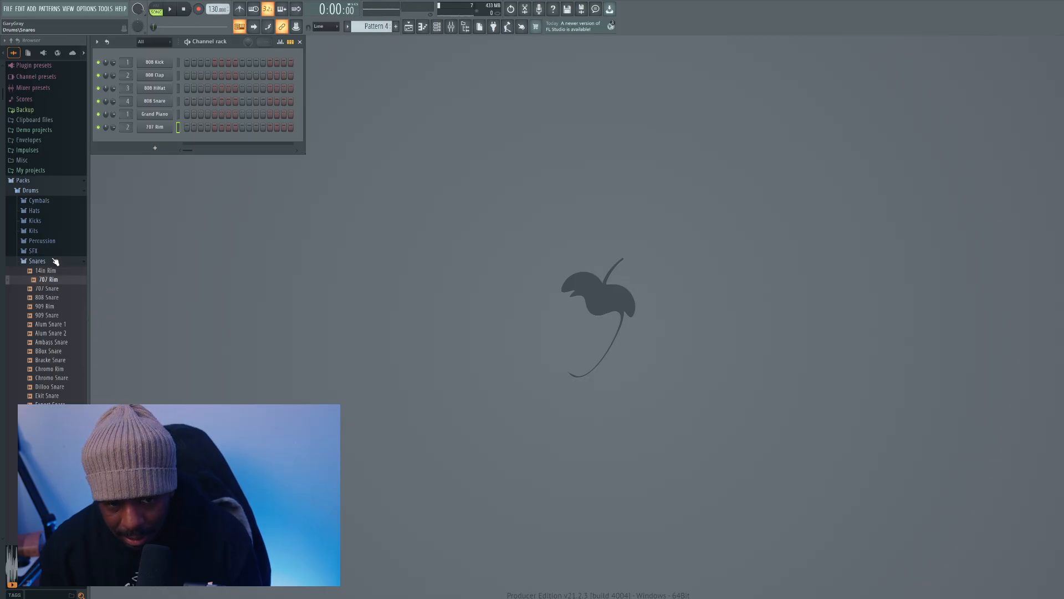
# Preview 909 CH 1 and 808 CH from the Hats folder, and add 808 CH as a new channel routed to mixer track 3.
pyautogui.click(54, 260)
pyautogui.click(63, 214)
pyautogui.click(59, 256)
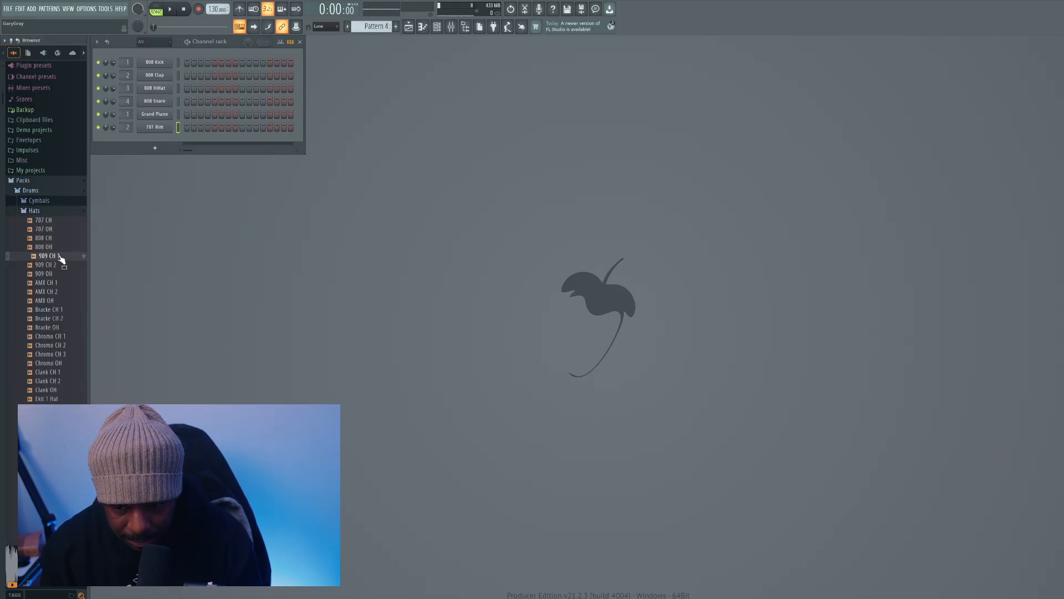
pyautogui.click(60, 241)
pyautogui.moveTo(60, 241); pyautogui.dragTo(204, 129)
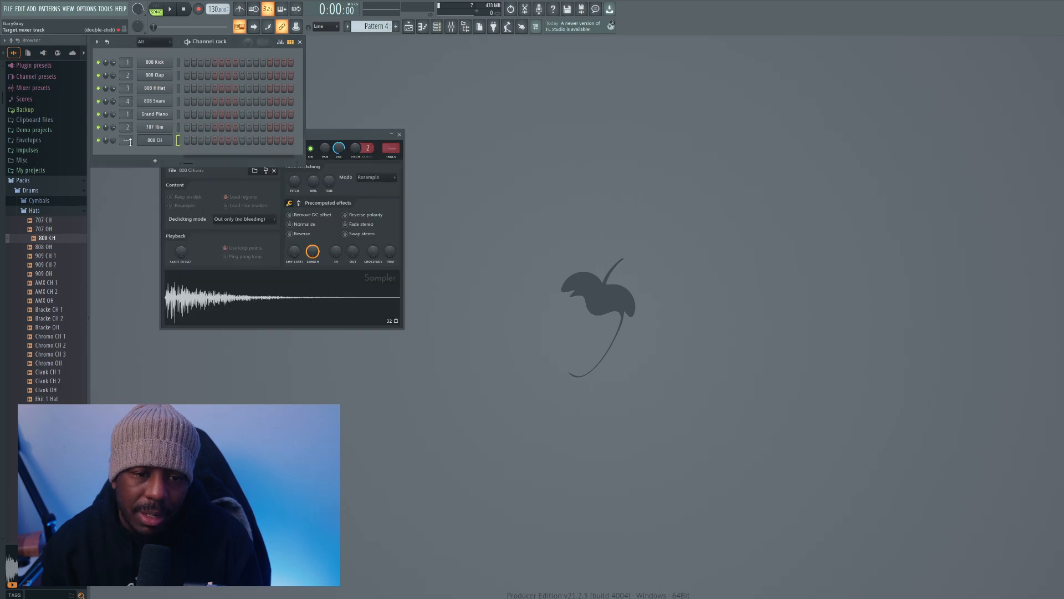
# Paint a continuous row of eighth-note C5 hits across bars 1 to 4 in the 808 CH piano roll.
pyautogui.press('F7')
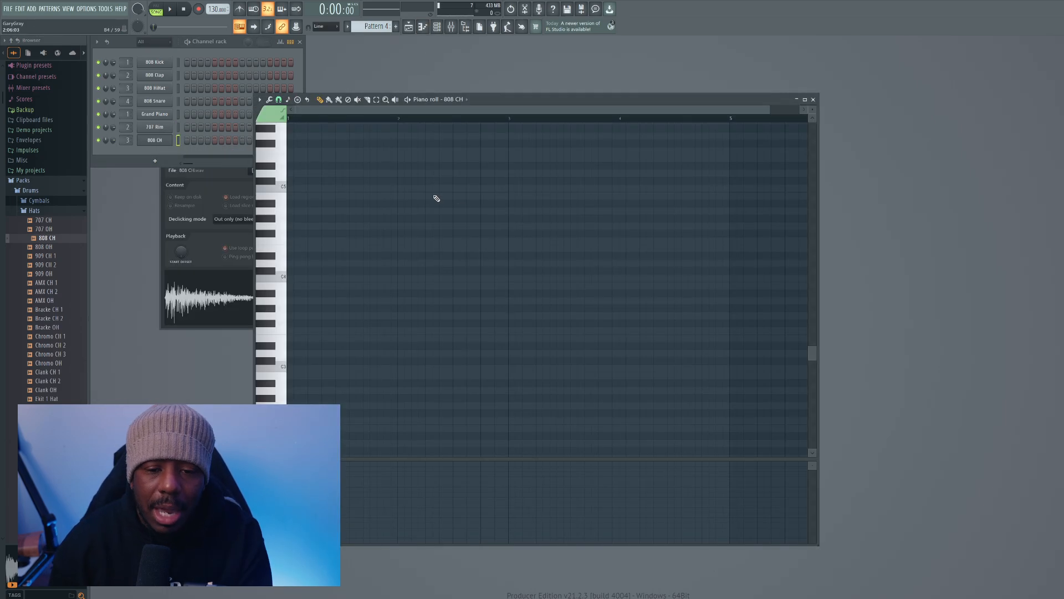
pyautogui.moveTo(551, 103); pyautogui.dragTo(506, 89)
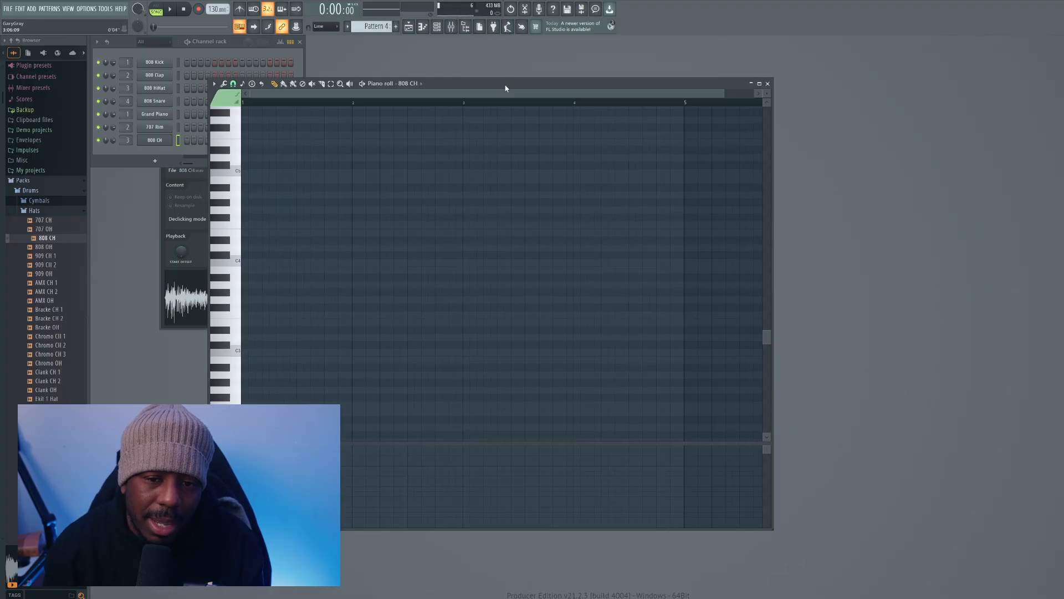
pyautogui.click(284, 85)
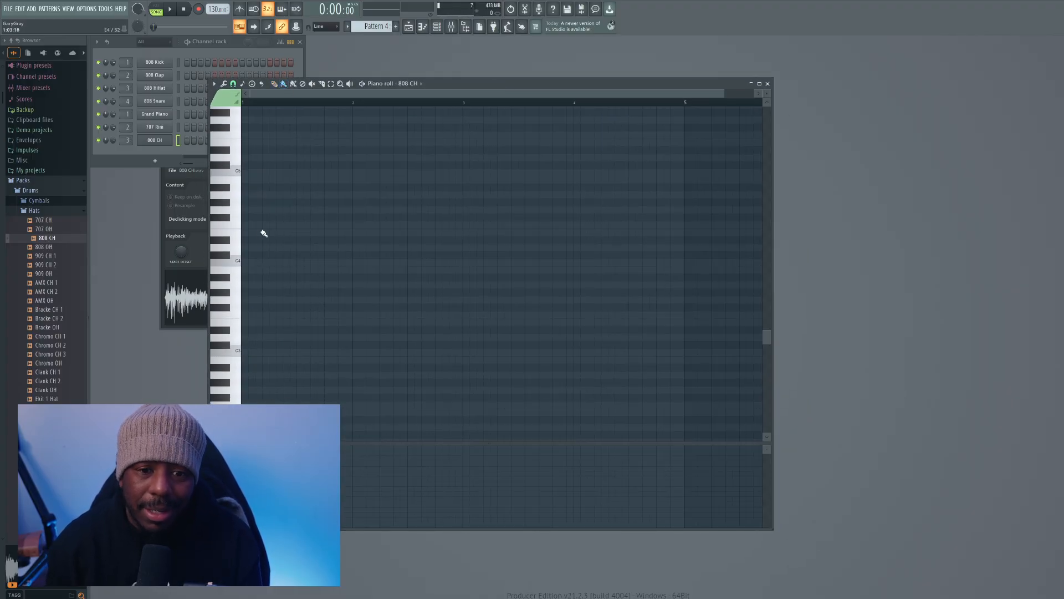
pyautogui.click(247, 173)
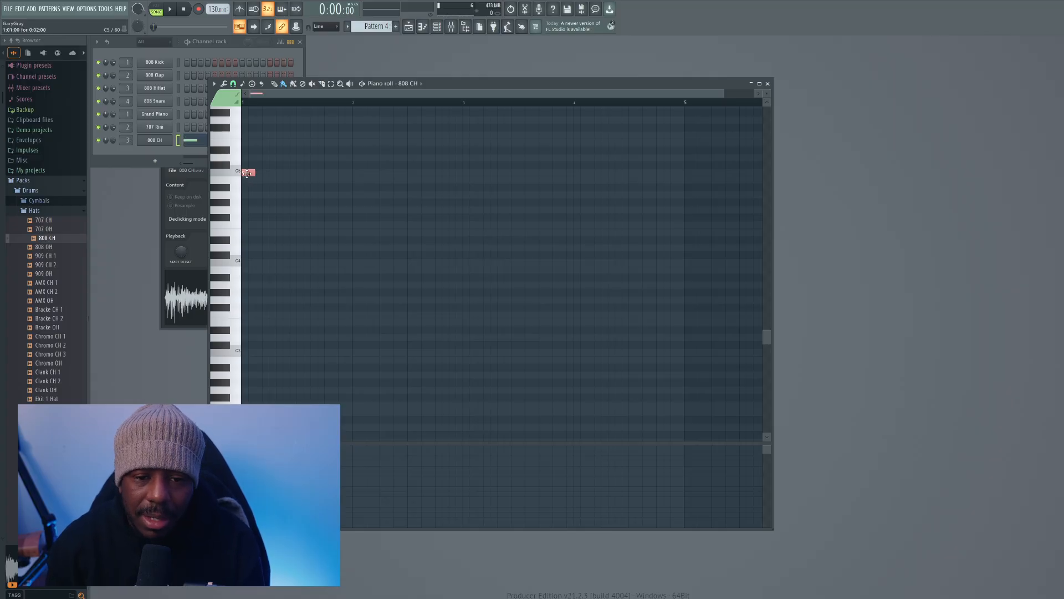
pyautogui.click(285, 85)
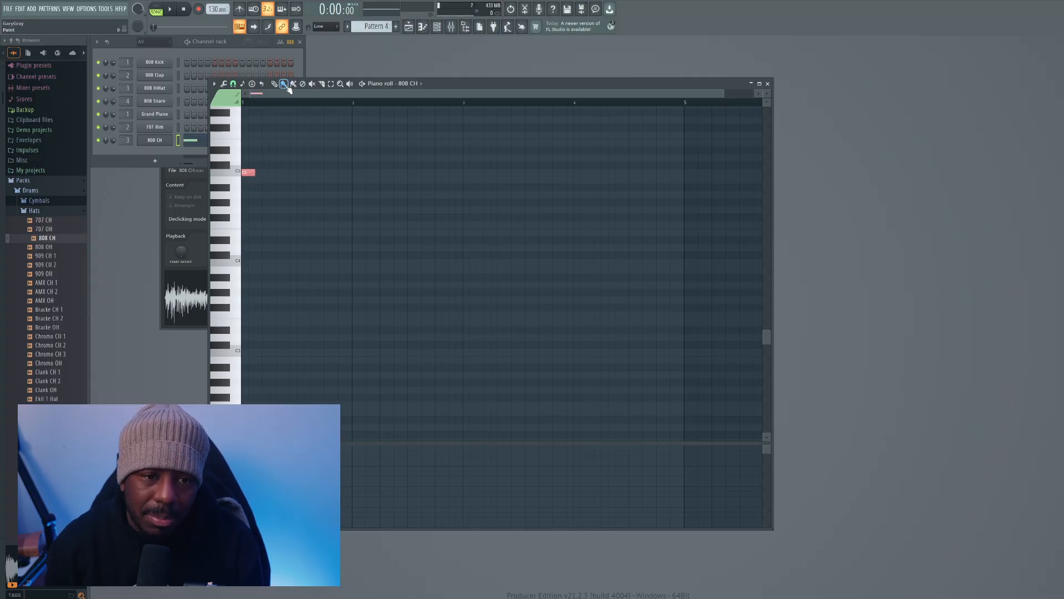
pyautogui.moveTo(263, 175)
pyautogui.mouseDown()
pyautogui.moveTo(670, 176)
pyautogui.moveTo(660, 176)
pyautogui.mouseUp()
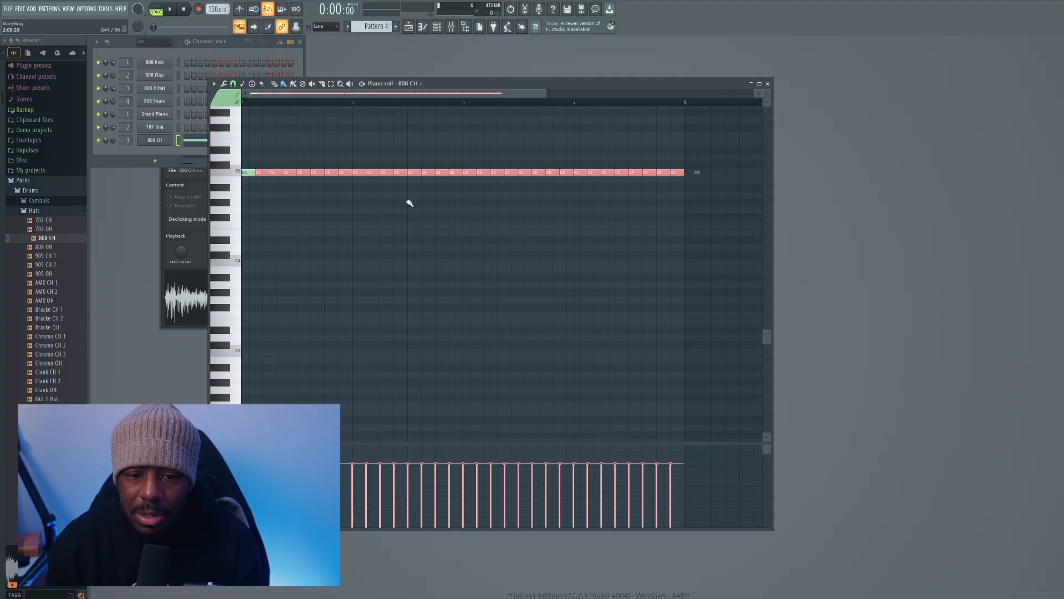
# Deselect the hi-hat notes and listen to Pattern 4 in pattern mode with the metronome on.
pyautogui.click(331, 83)
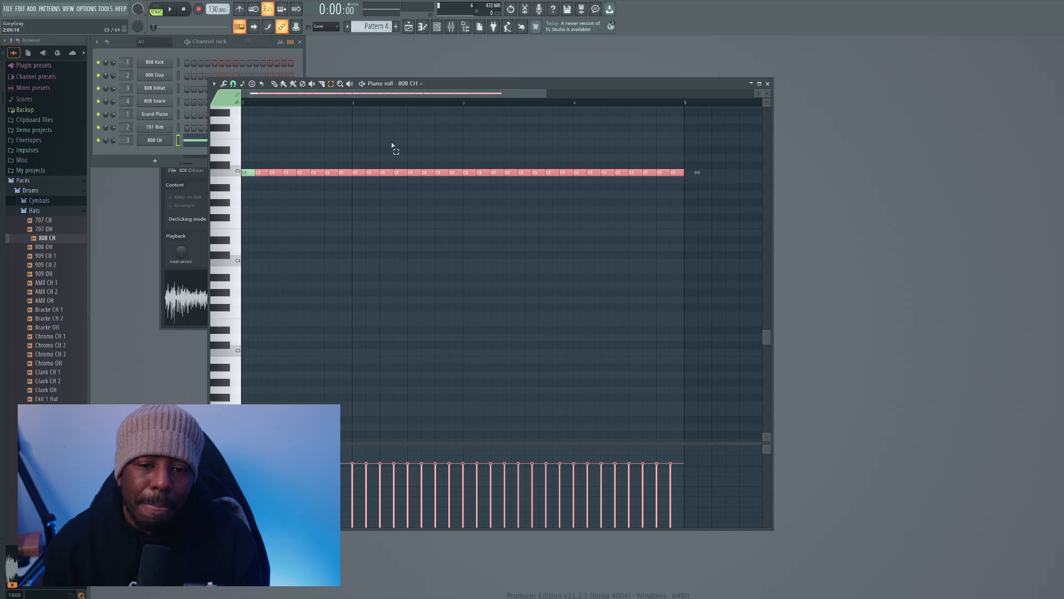
pyautogui.click(474, 127)
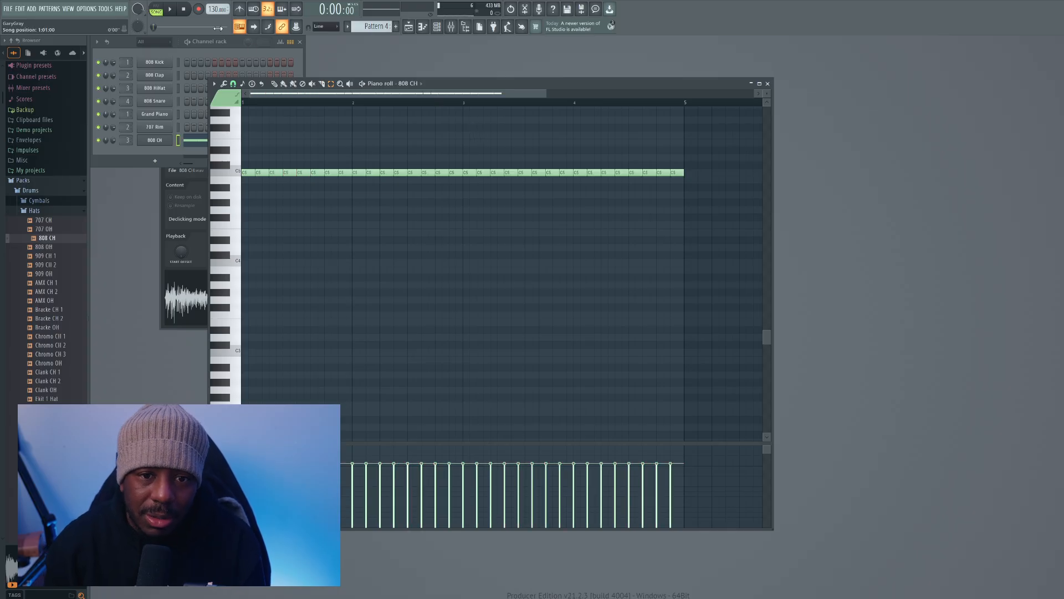
pyautogui.click(239, 9)
pyautogui.click(157, 9)
pyautogui.click(170, 10)
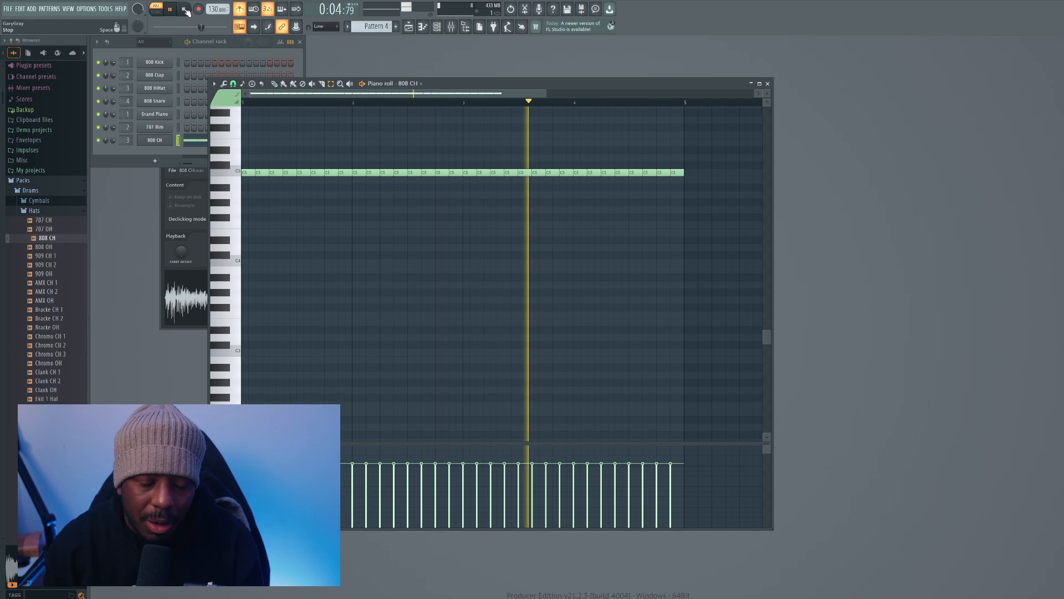
pyautogui.click(186, 10)
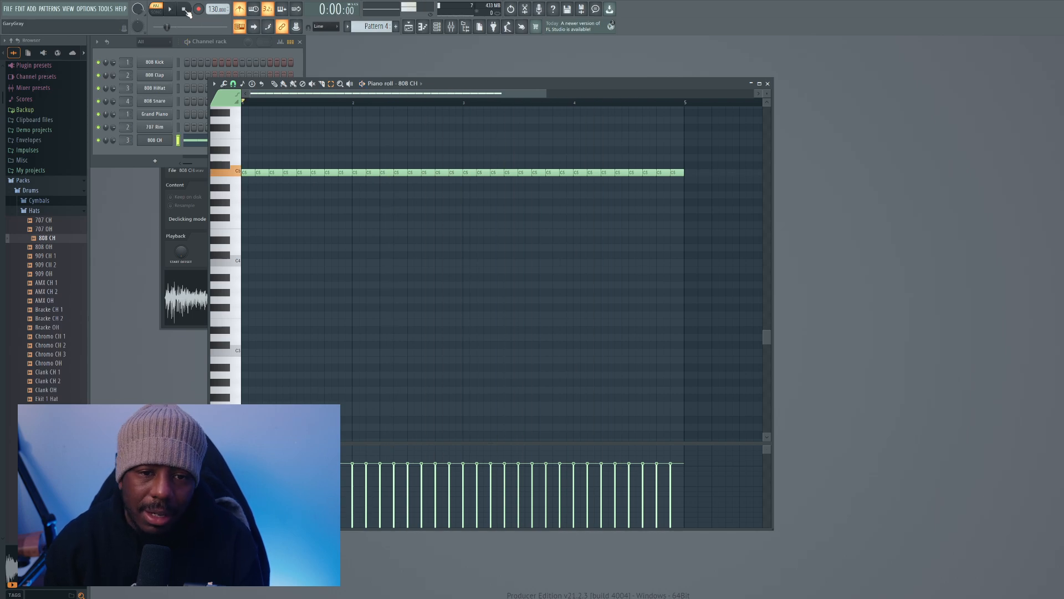
pyautogui.click(243, 9)
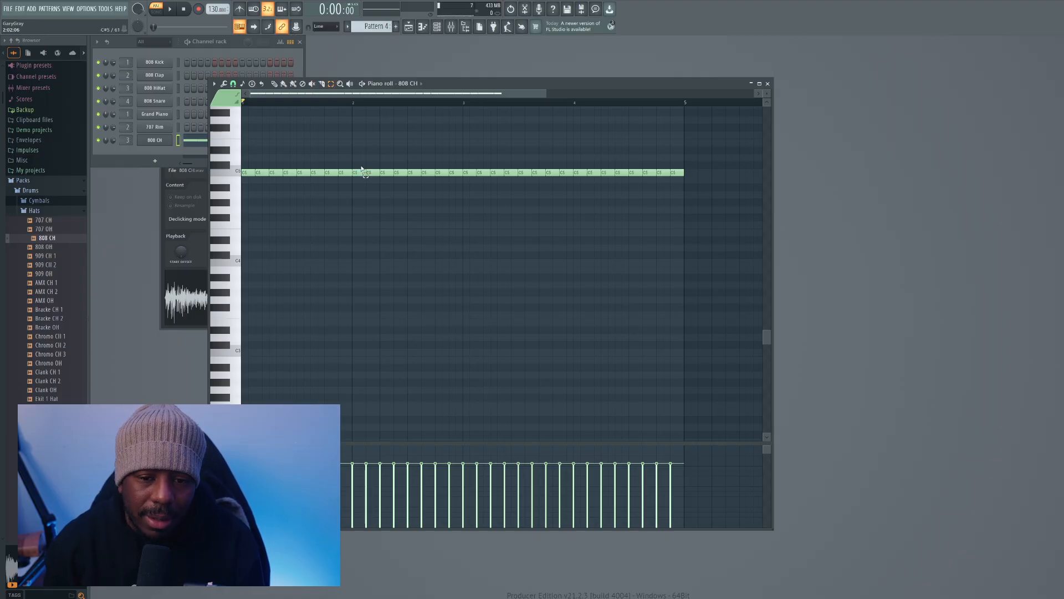
# Chop the fourth hi-hat note of bar 1 into a fast roll and play the pattern with the metronome.
pyautogui.moveTo(287, 167); pyautogui.dragTo(297, 183)
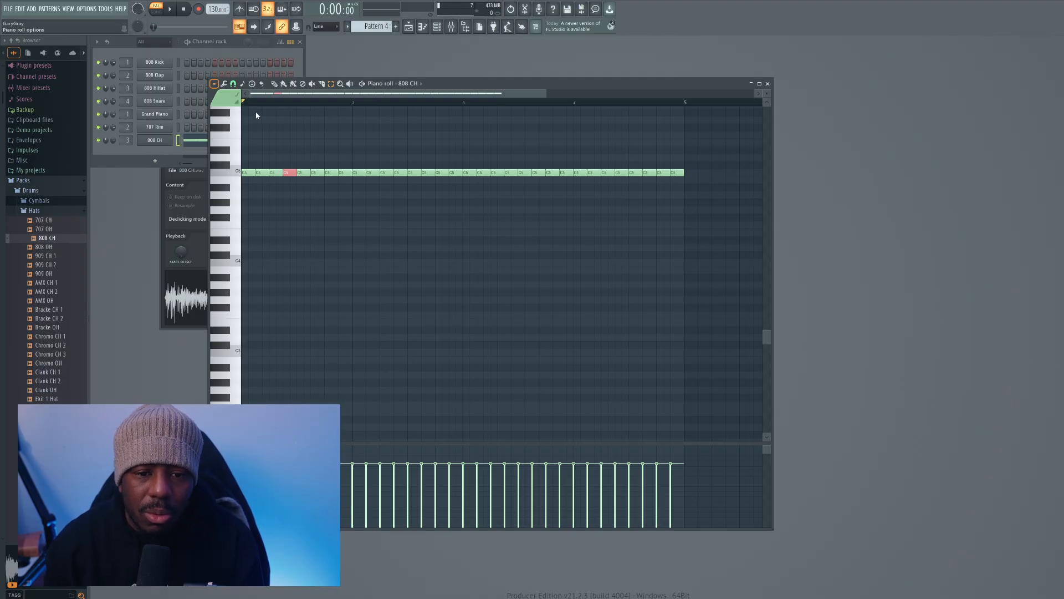
pyautogui.click(361, 174)
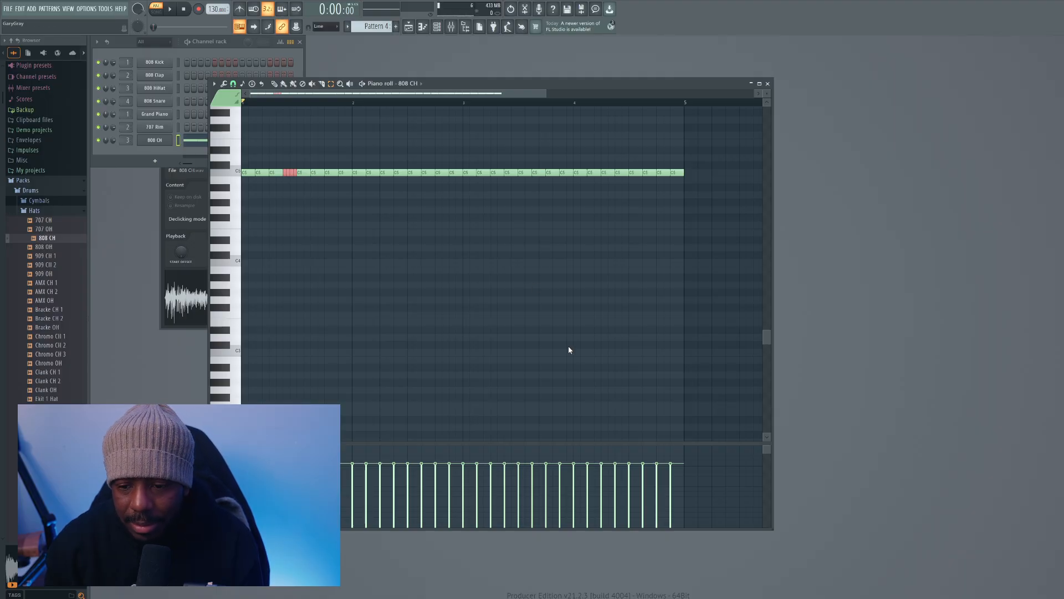
pyautogui.click(239, 10)
pyautogui.click(171, 9)
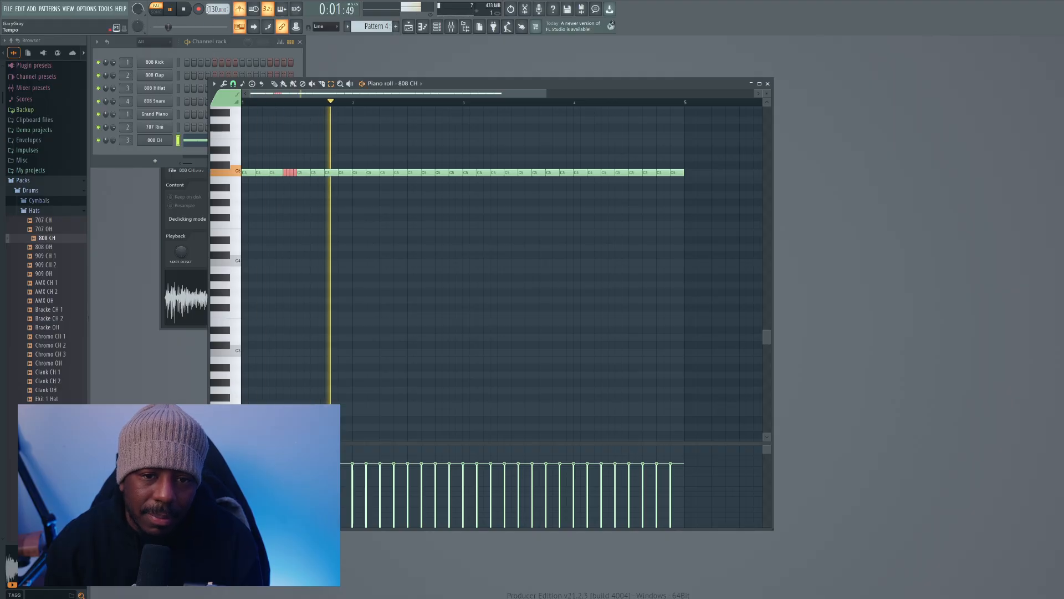
pyautogui.press('space')
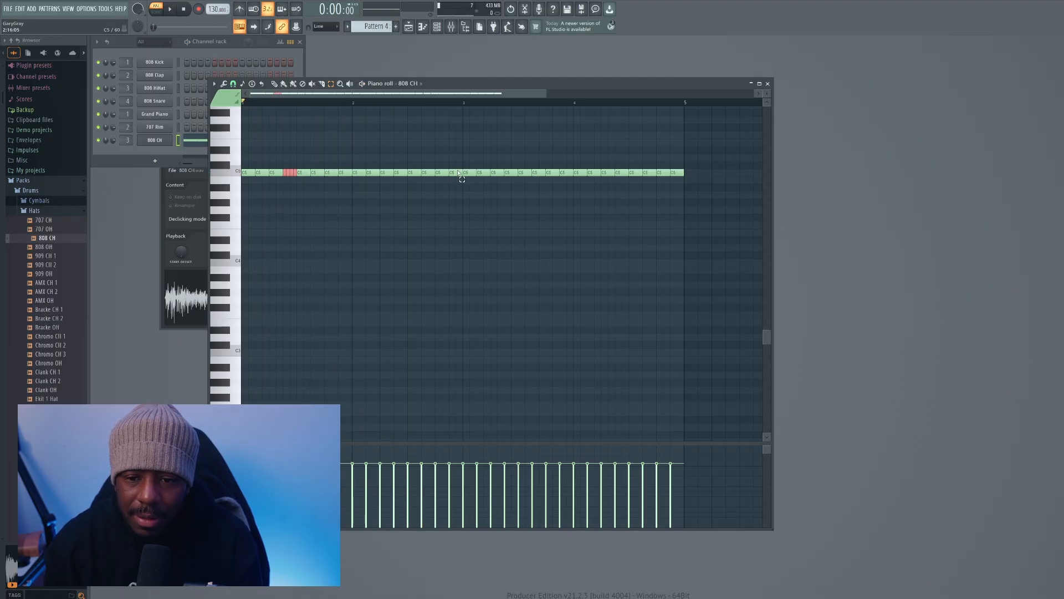
# Chop the last hi-hat note of bar 2 and the last two notes of bar 4 into fast rolls.
pyautogui.click(454, 172)
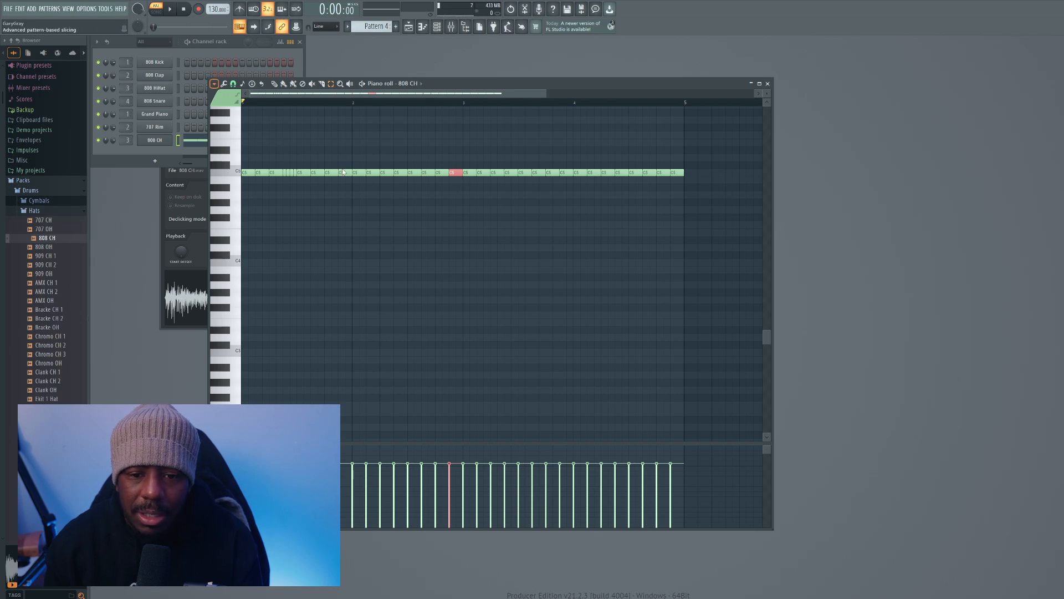
pyautogui.hotkey('ctrl', 'u')
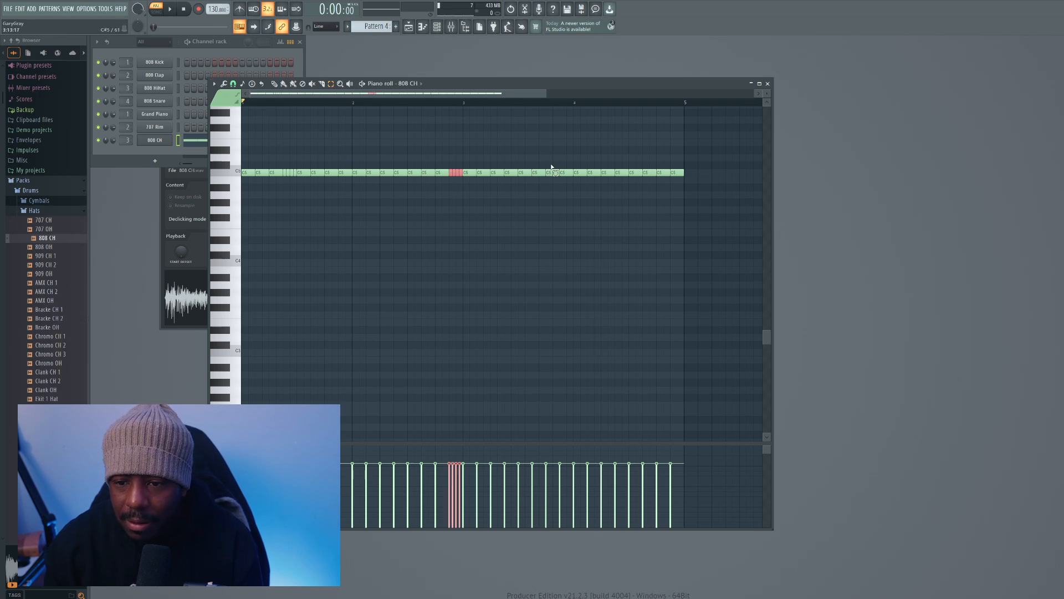
pyautogui.moveTo(659, 164); pyautogui.dragTo(674, 181)
pyautogui.click(214, 85)
pyautogui.hotkey('ctrl', 'u')
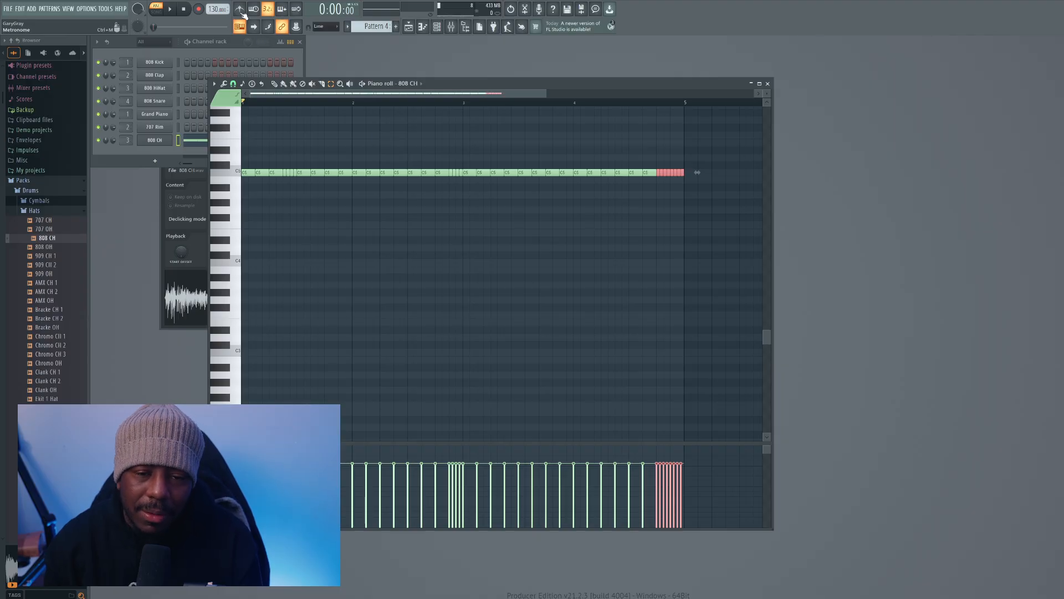
# Fill Track 3 of the Playlist with Pattern 4 across bars 1 to 16 and create Pattern 5.
pyautogui.click(408, 27)
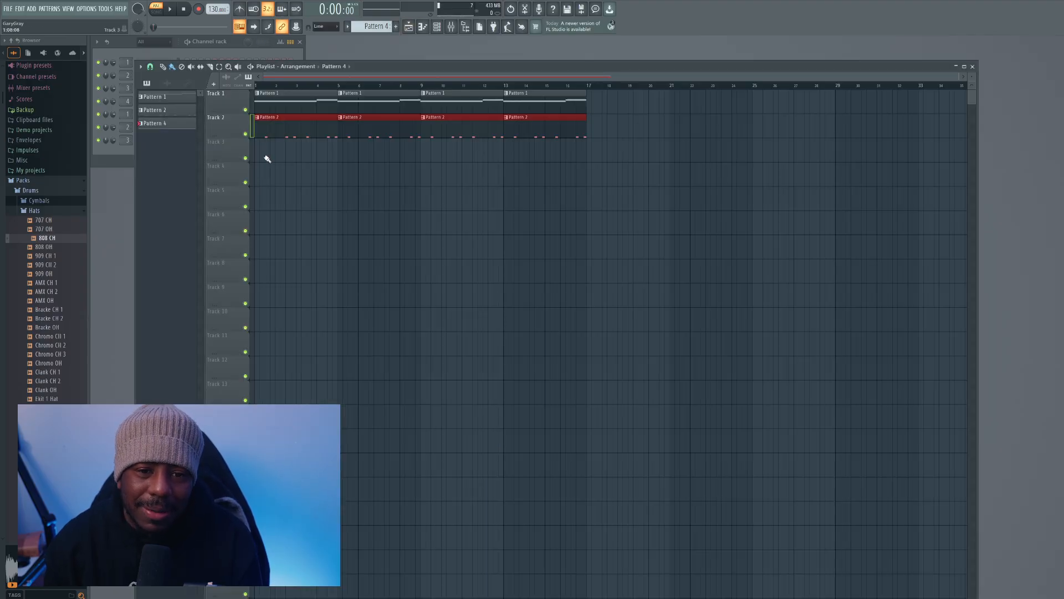
pyautogui.moveTo(259, 155); pyautogui.dragTo(537, 159)
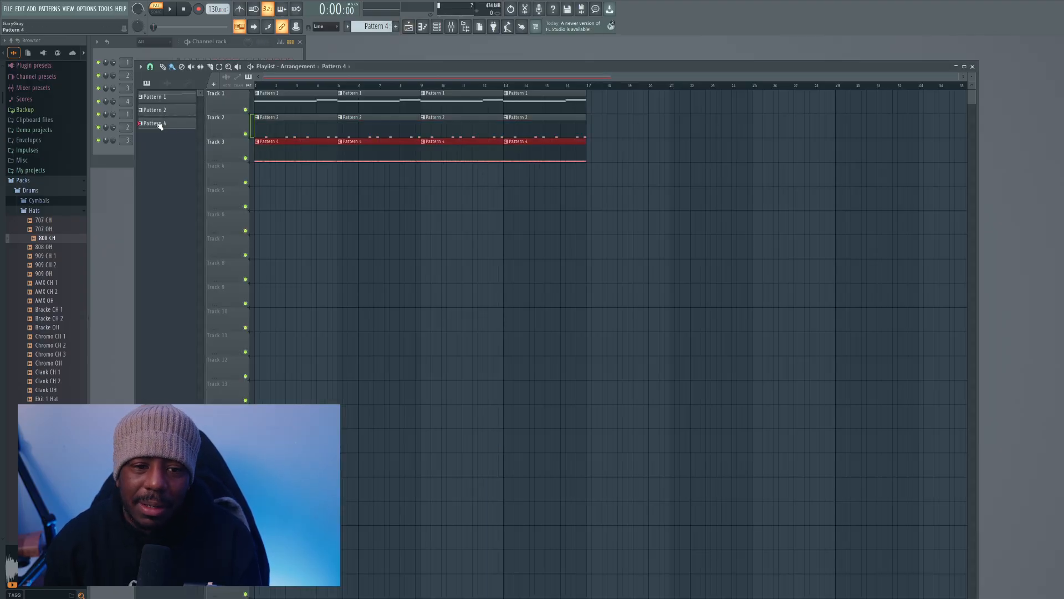
pyautogui.click(193, 140)
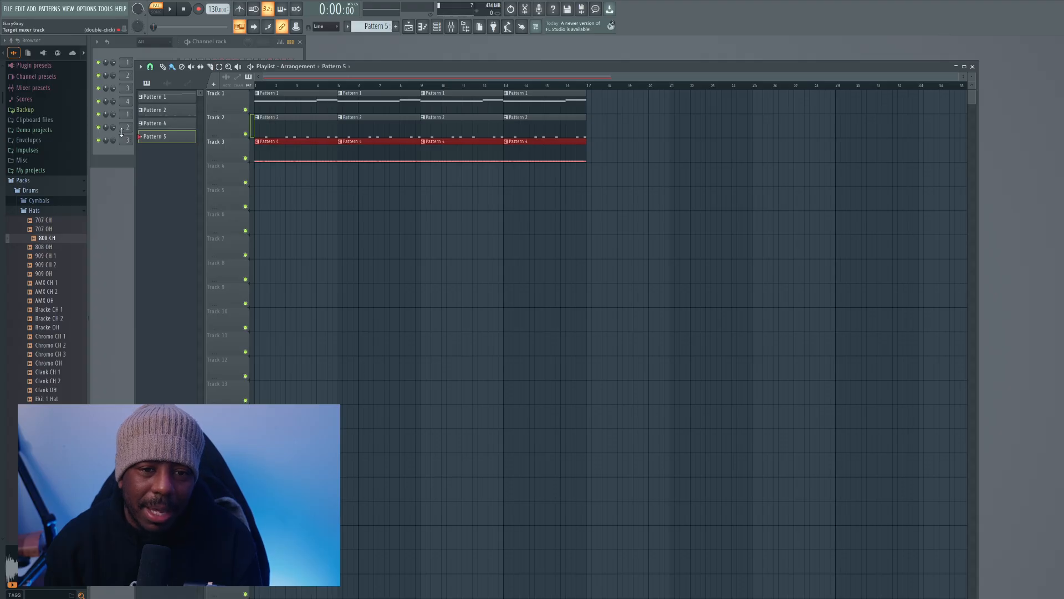
# Play the arrangement in song mode and check the channel volume in the 808 CH sampler settings.
pyautogui.click(156, 9)
pyautogui.click(170, 9)
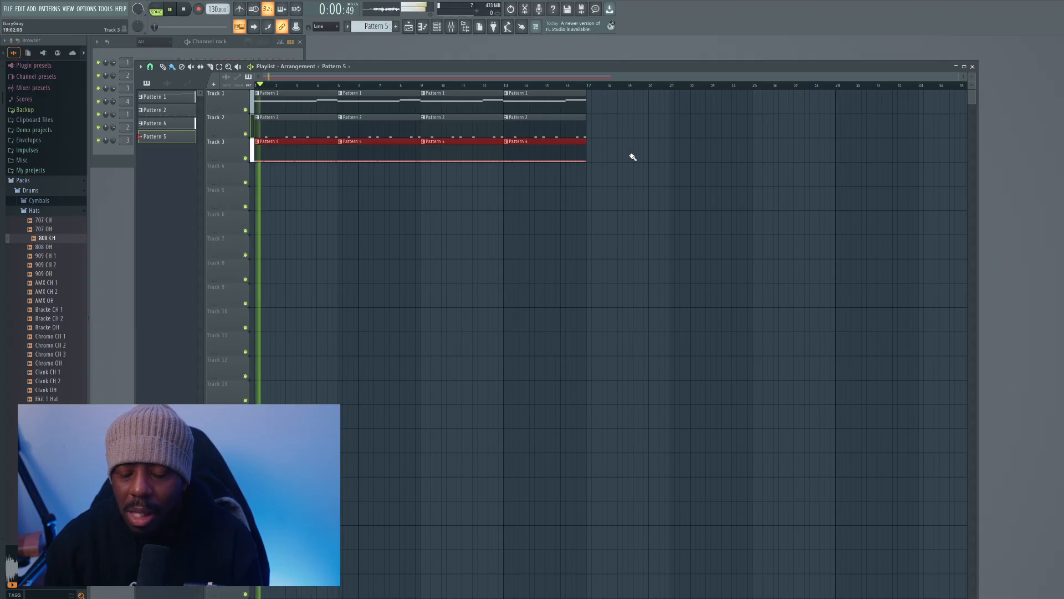
pyautogui.click(972, 66)
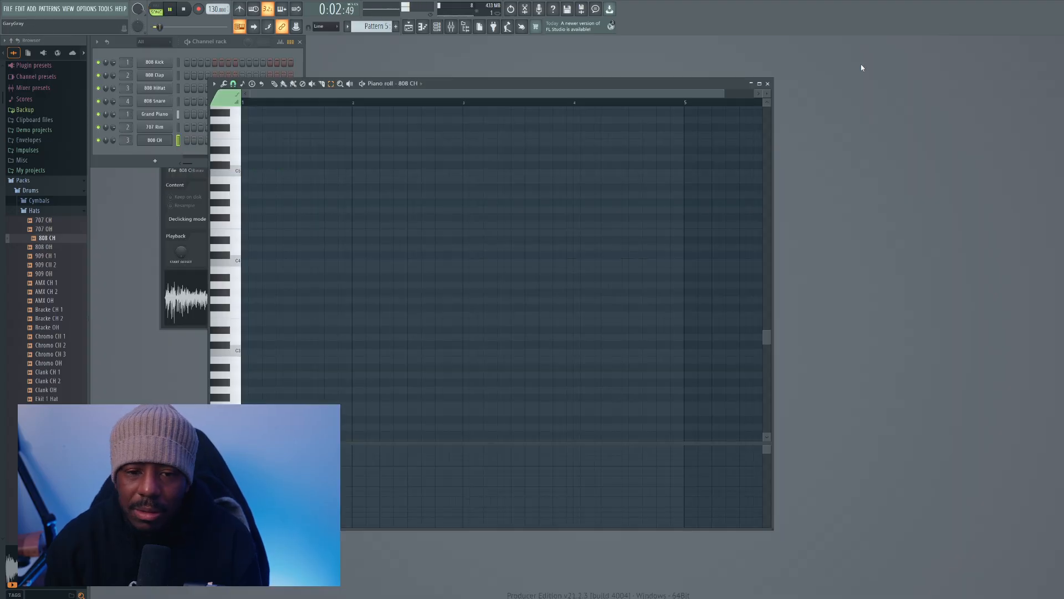
pyautogui.click(259, 156)
pyautogui.click(163, 142)
pyautogui.click(163, 142)
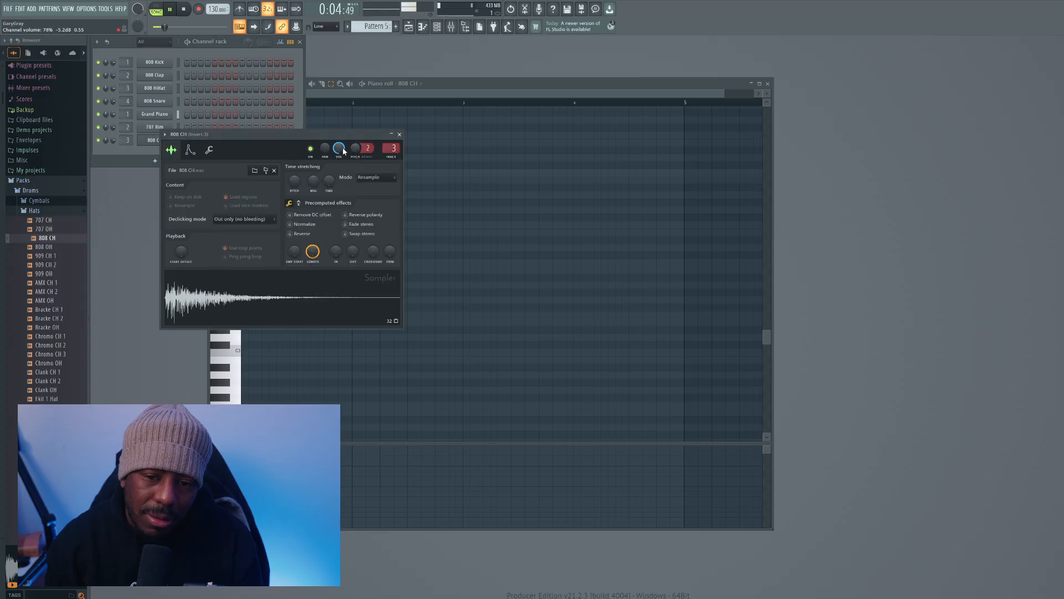
pyautogui.click(399, 134)
pyautogui.click(768, 84)
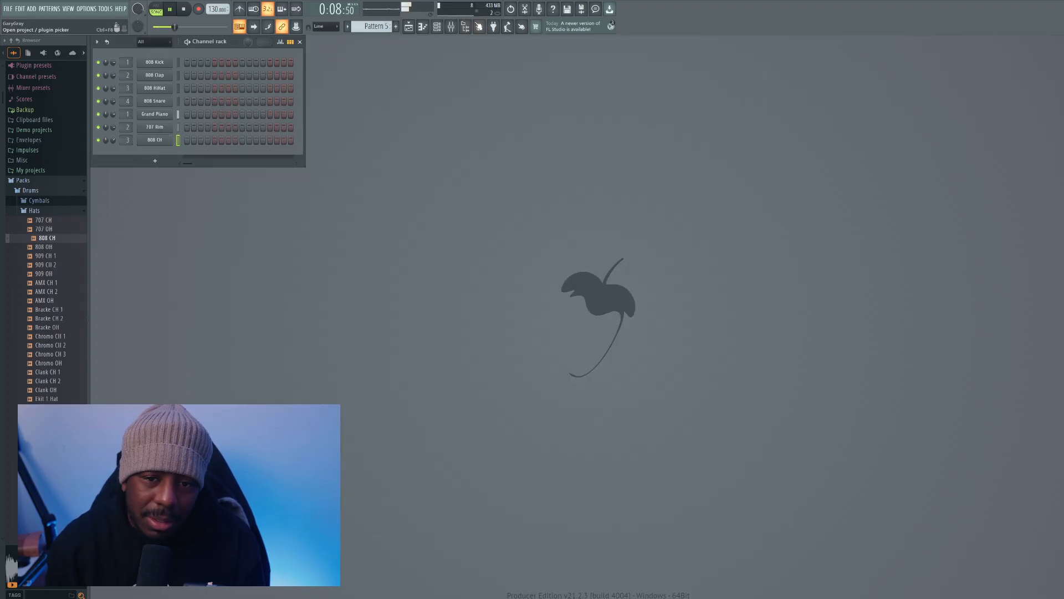
# Stop playback from the Playlist and create Pattern 6 as a new empty pattern.
pyautogui.click(408, 27)
pyautogui.click(184, 9)
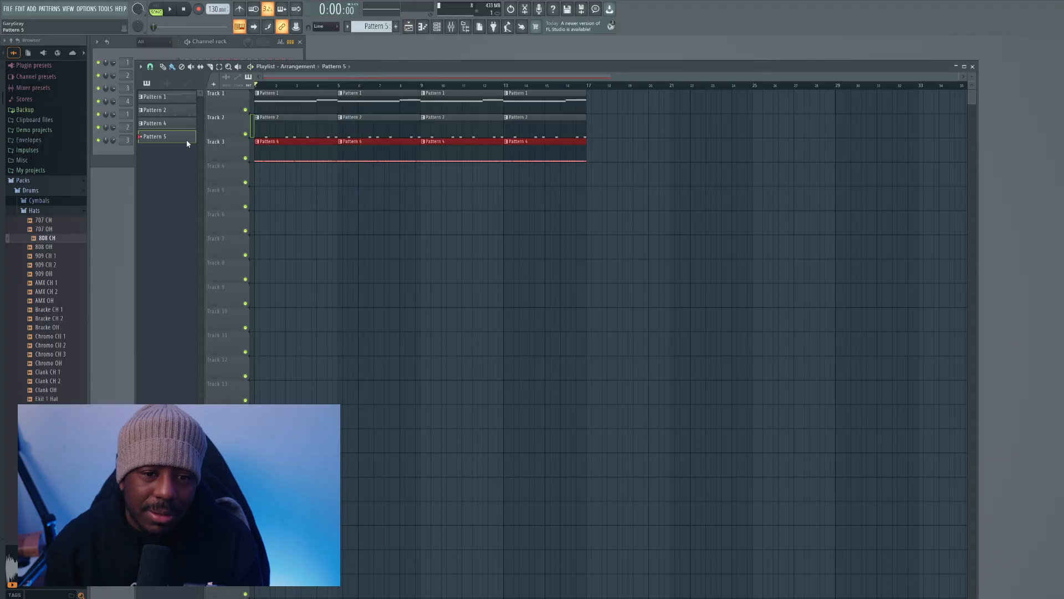
pyautogui.press('F4')
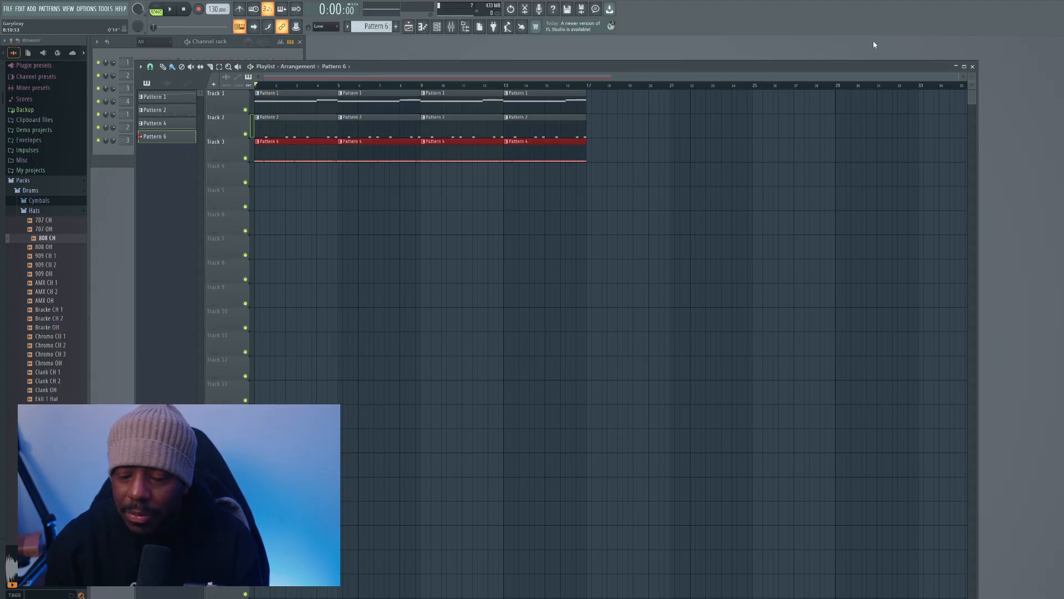
pyautogui.click(971, 67)
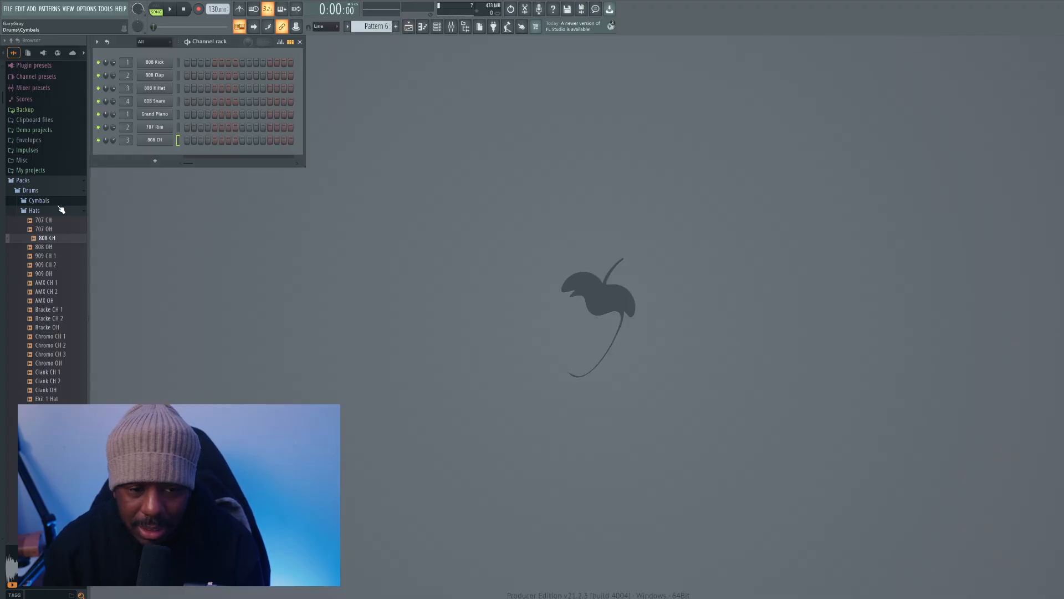
# Audition the 707, 22in, Chromo, Filtered and Alma kick samples in the Drums pack.
pyautogui.click(38, 211)
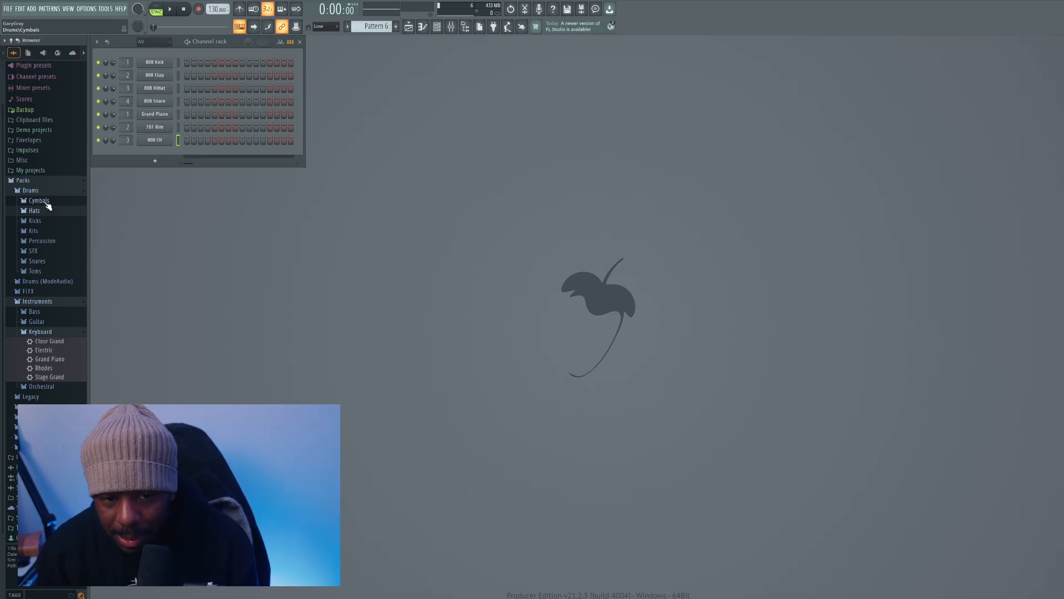
pyautogui.click(68, 226)
pyautogui.click(57, 241)
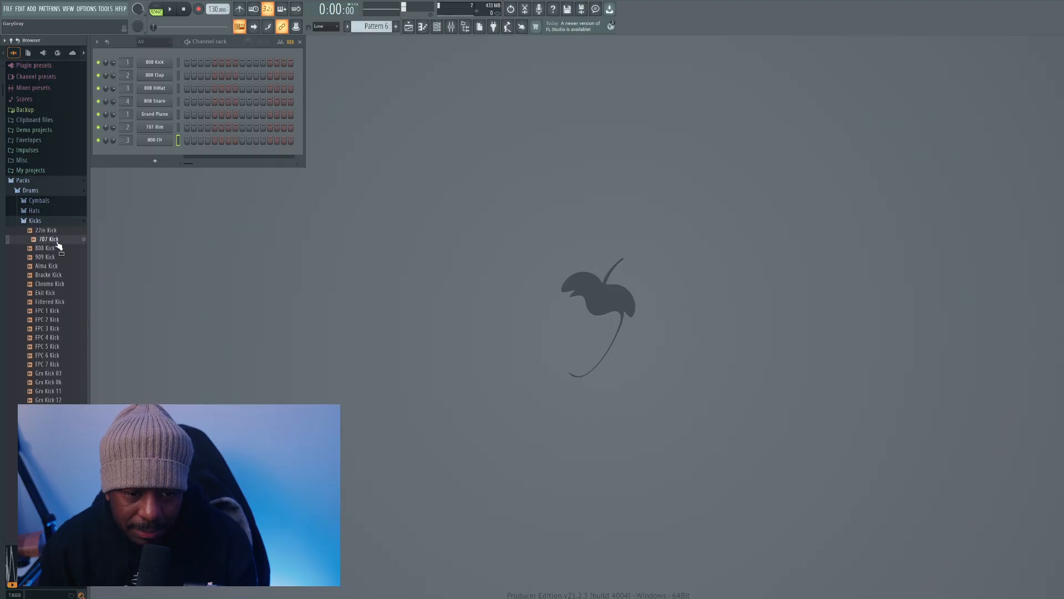
pyautogui.click(59, 231)
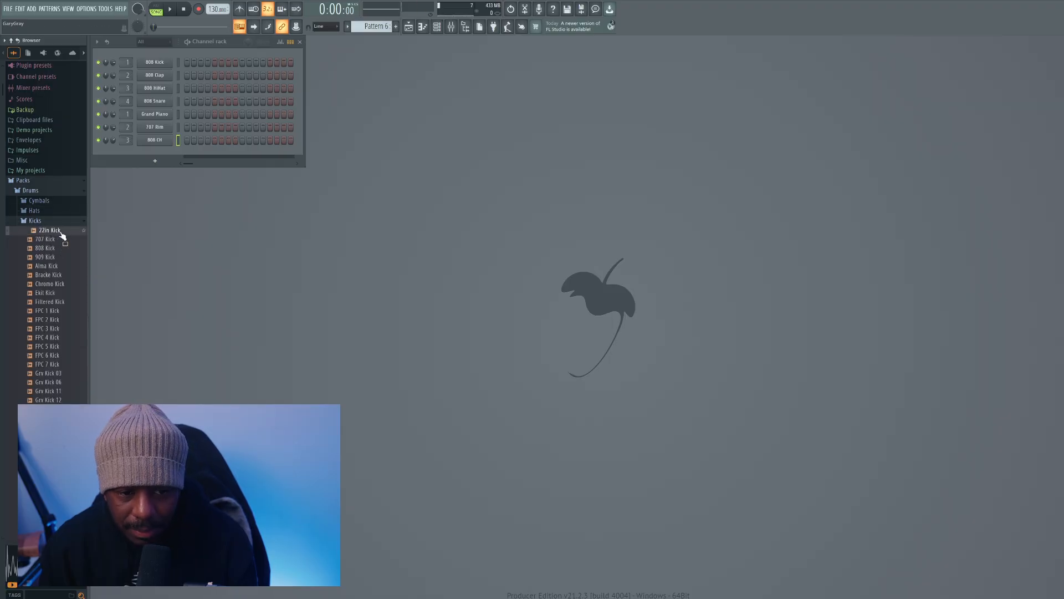
pyautogui.click(65, 283)
pyautogui.click(66, 302)
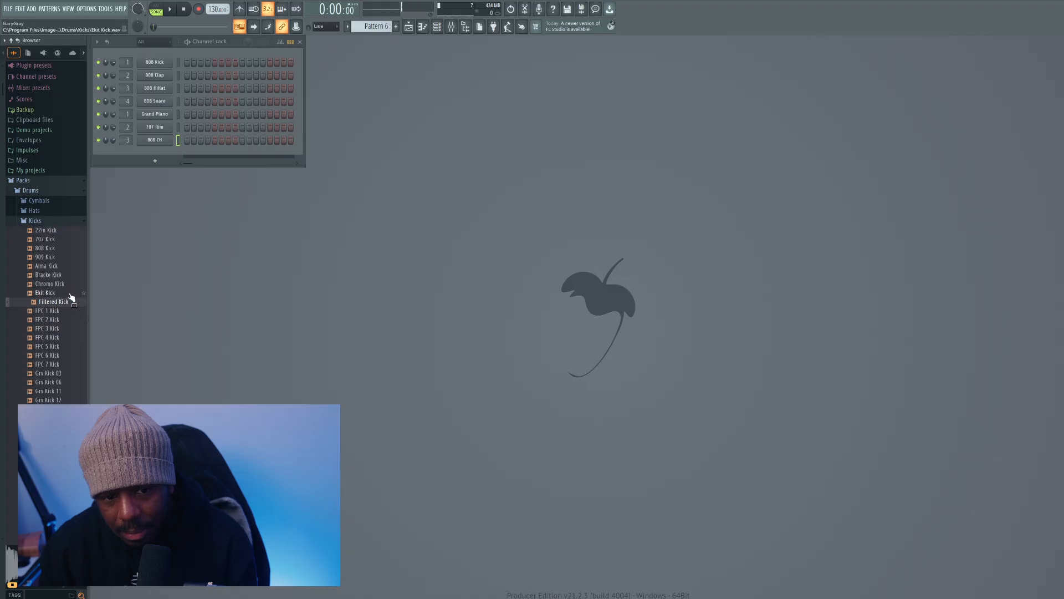
pyautogui.click(64, 269)
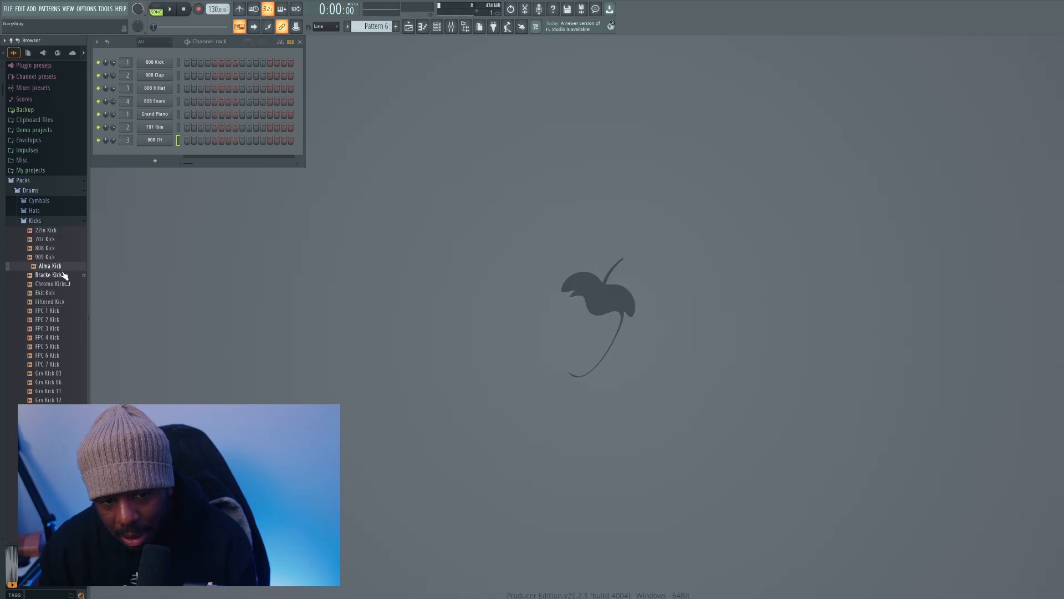
pyautogui.click(67, 240)
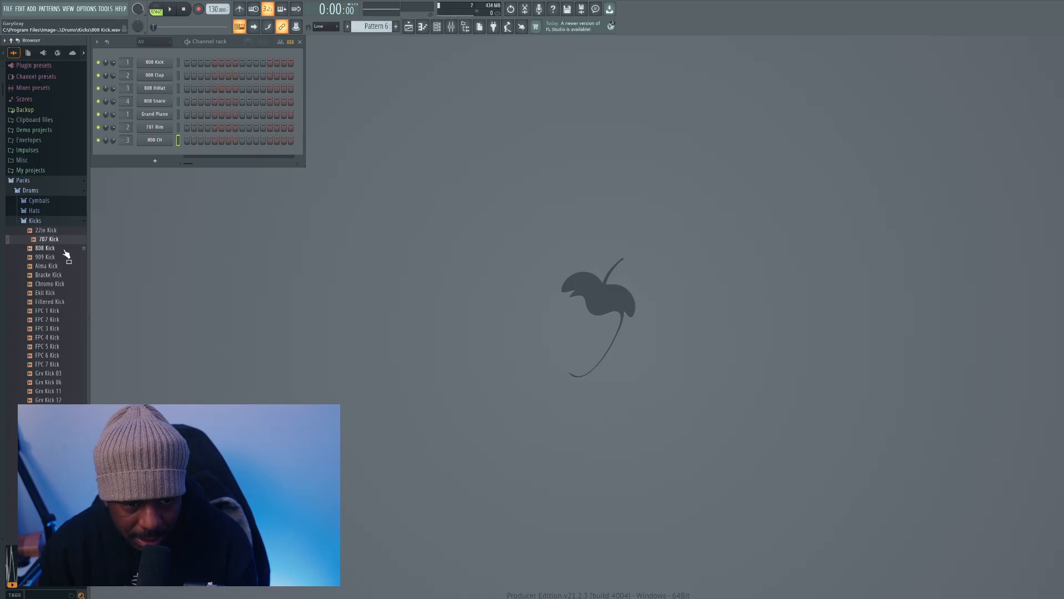
# Add the 808 Kick sample as a new channel and route it to mixer track 4.
pyautogui.click(64, 249)
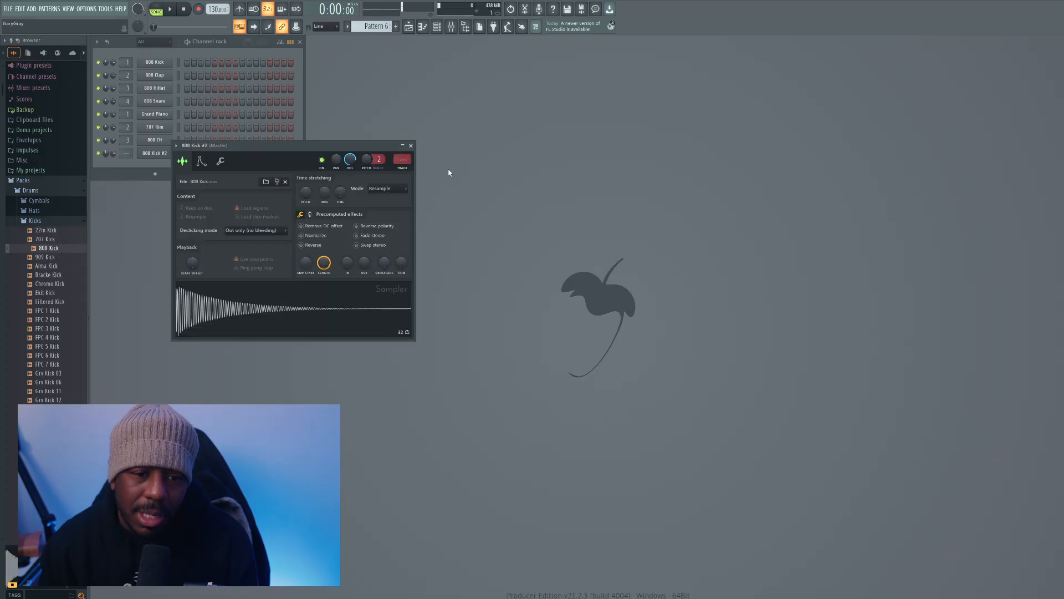
pyautogui.click(110, 168)
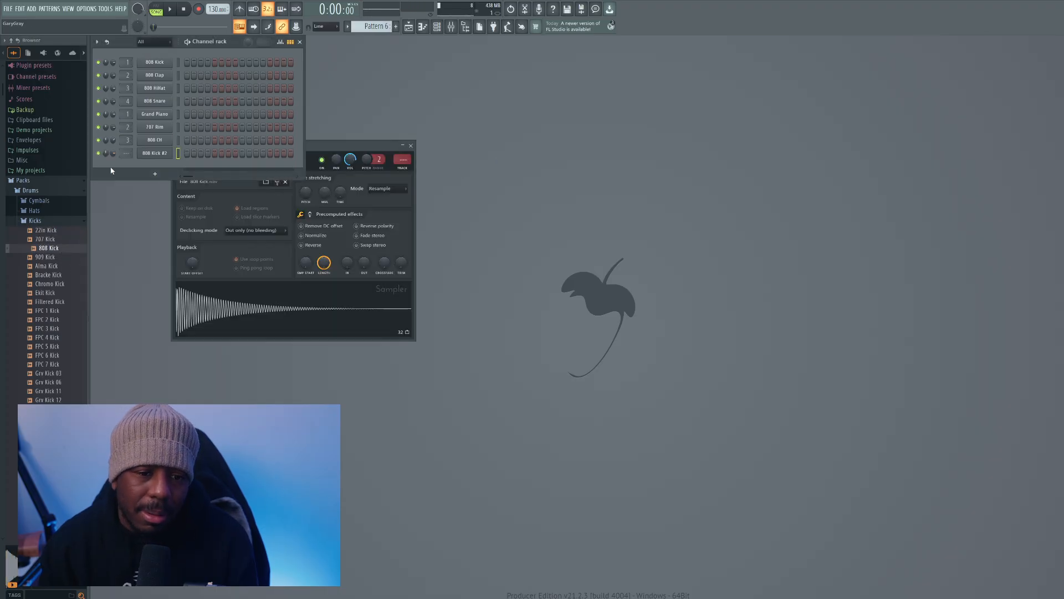
pyautogui.scroll(-1, 127, 153)
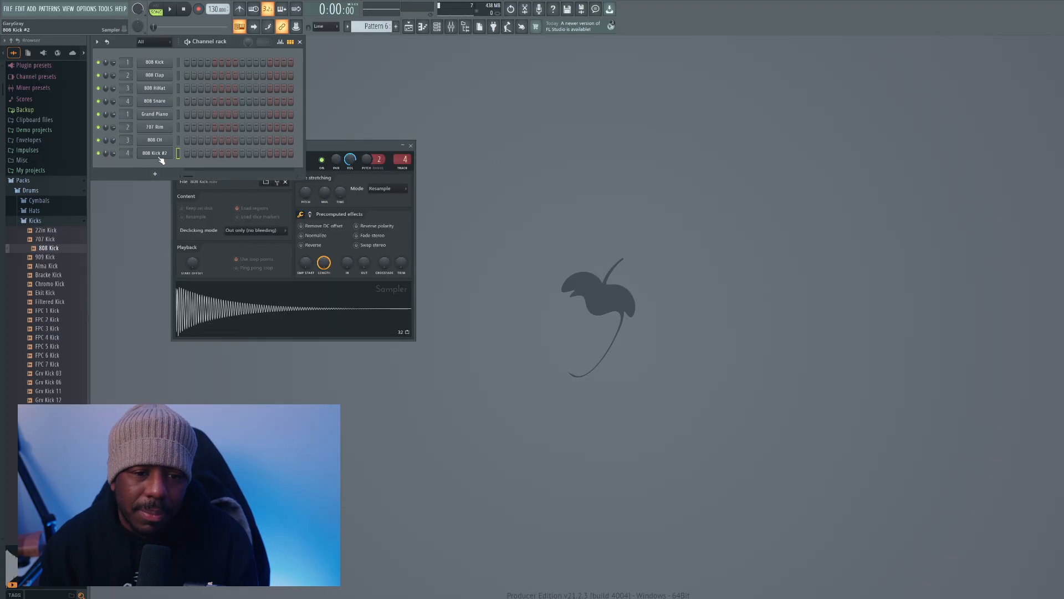
# Place C5 notes for 808 Kick #2 on bar 1 beats 1 and 4 and bar 2 beat 2, and play Pattern 6 with the metronome.
pyautogui.press('F7')
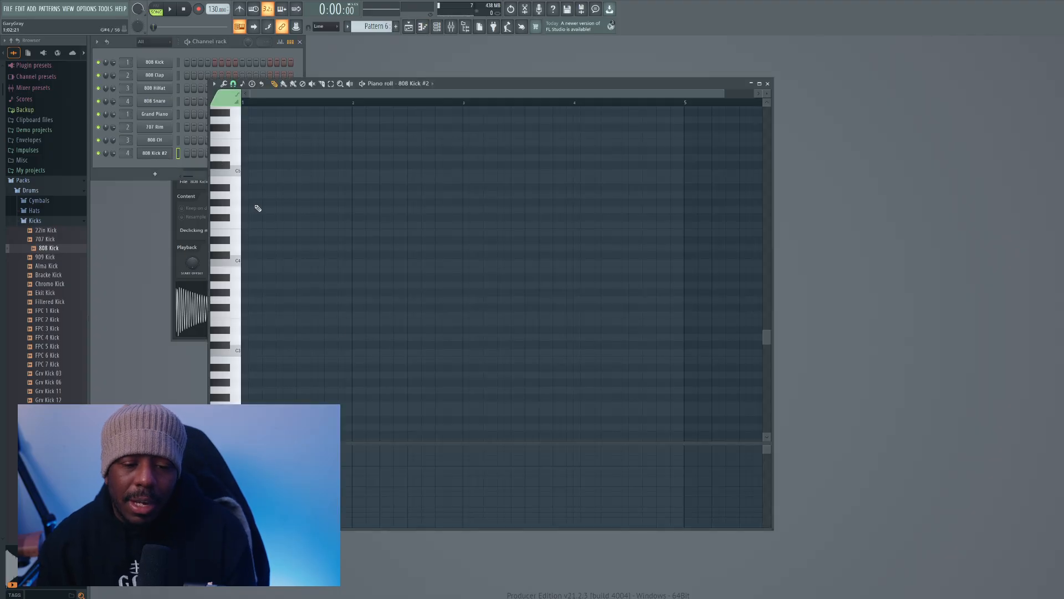
pyautogui.click(245, 174)
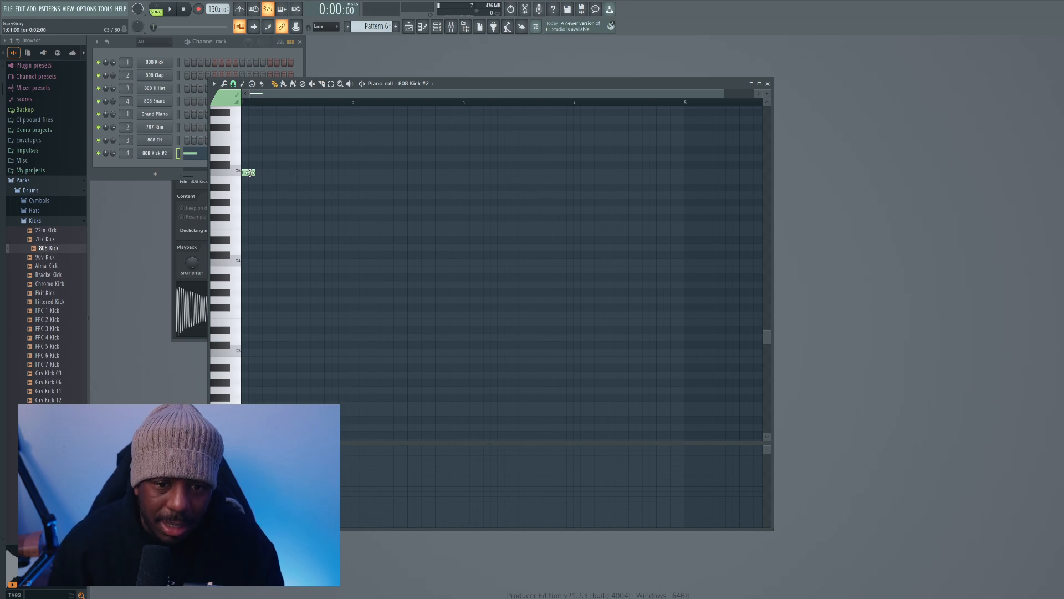
pyautogui.click(330, 174)
pyautogui.click(387, 174)
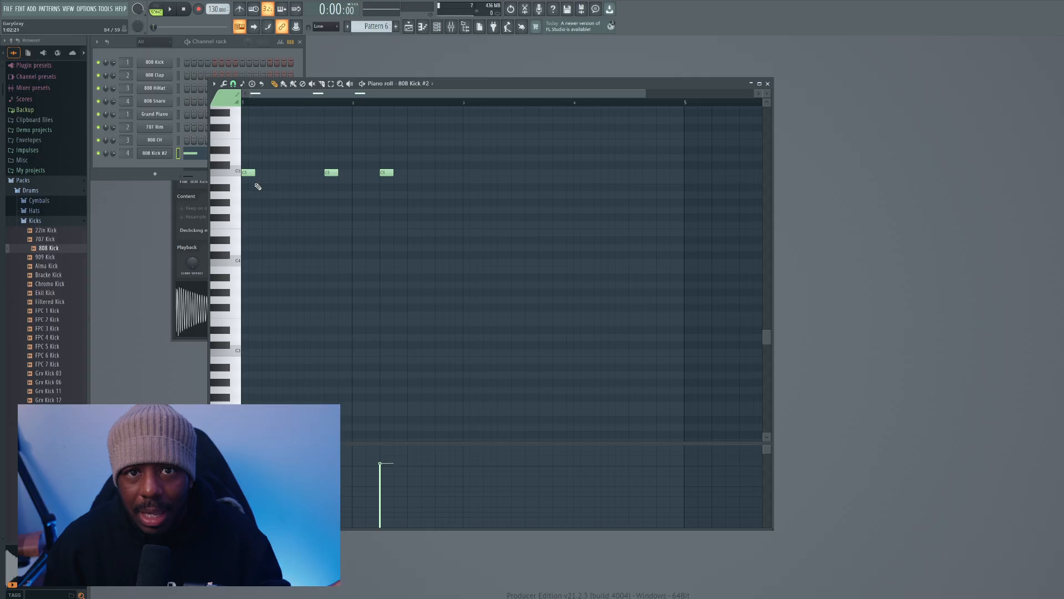
pyautogui.click(239, 8)
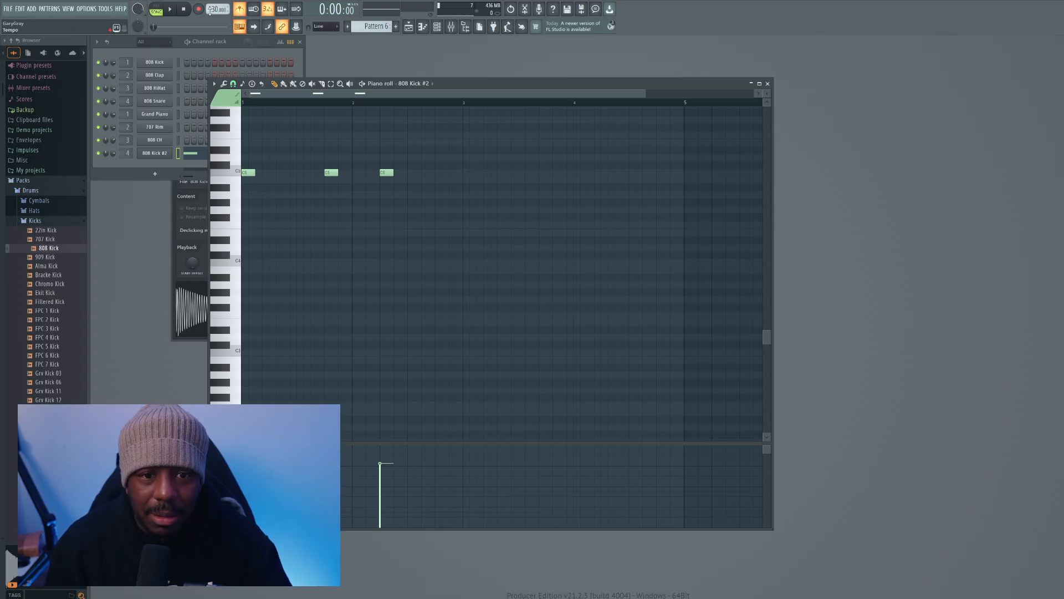
pyautogui.click(174, 14)
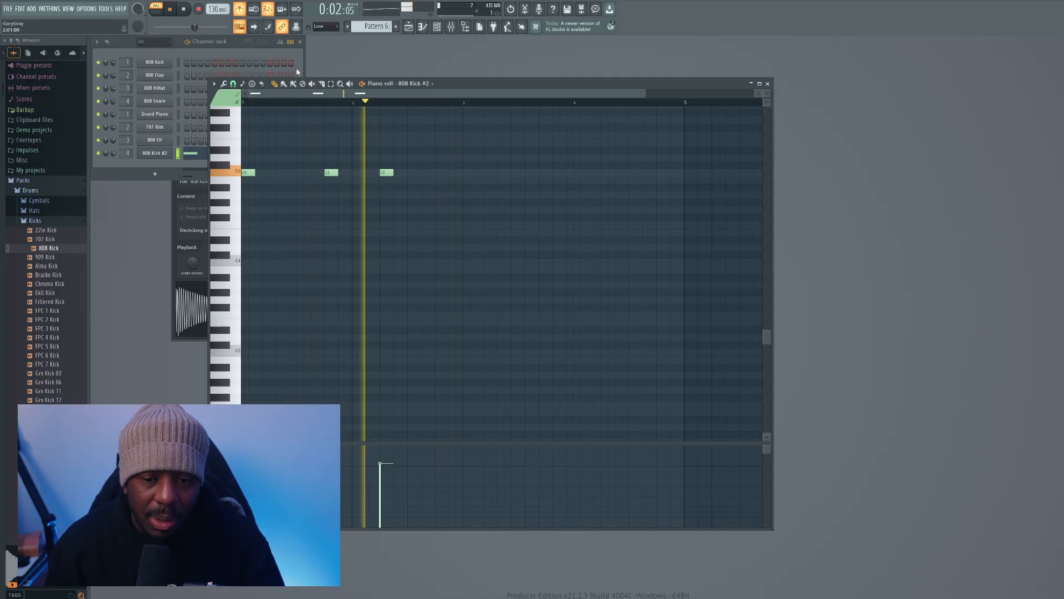
# Add a kick between beats 2 and 3 of bar 1, repeat the four-kick rhythm in bars 3 and 4, and add two closing kicks.
pyautogui.click(289, 172)
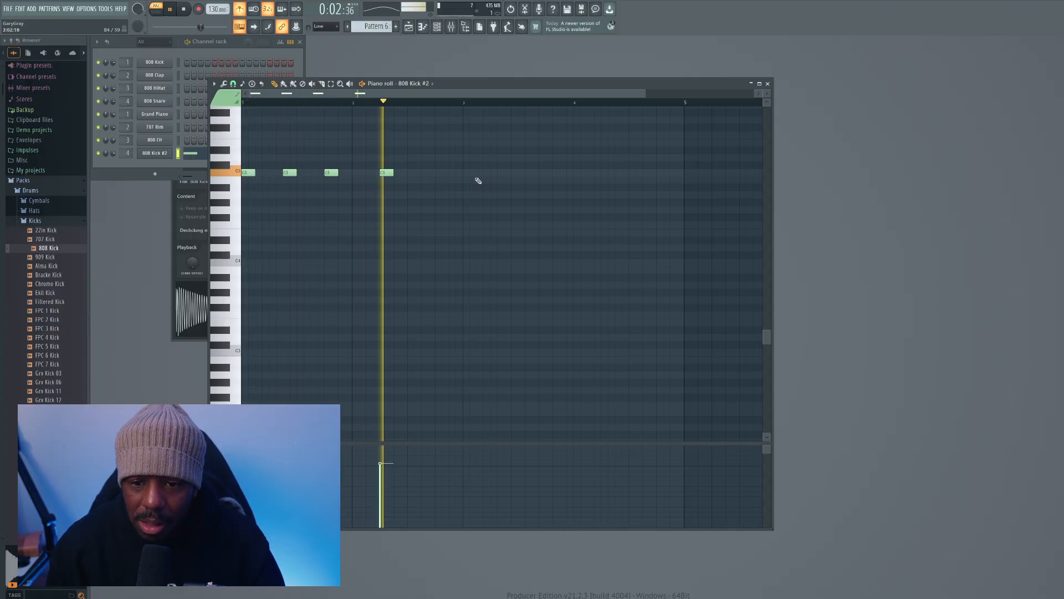
pyautogui.click(469, 172)
pyautogui.click(511, 173)
pyautogui.click(552, 173)
pyautogui.click(608, 173)
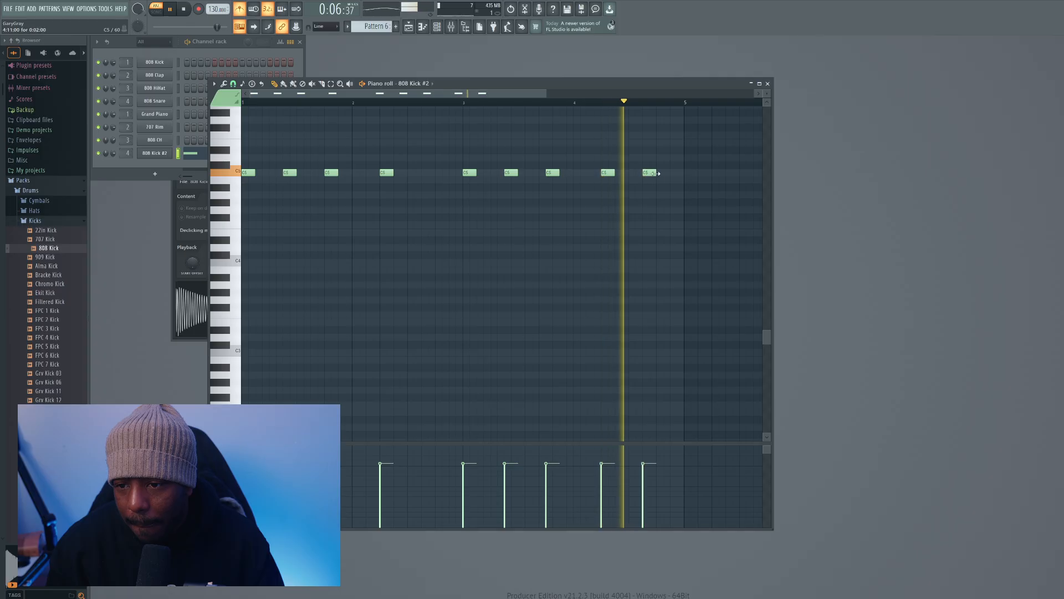
pyautogui.click(645, 172)
pyautogui.click(659, 172)
pyautogui.press('space')
pyautogui.click(240, 9)
# Fill Track 4 of the Playlist with Pattern 6 across bars 1 to 16 and play the arrangement in song mode.
pyautogui.click(410, 27)
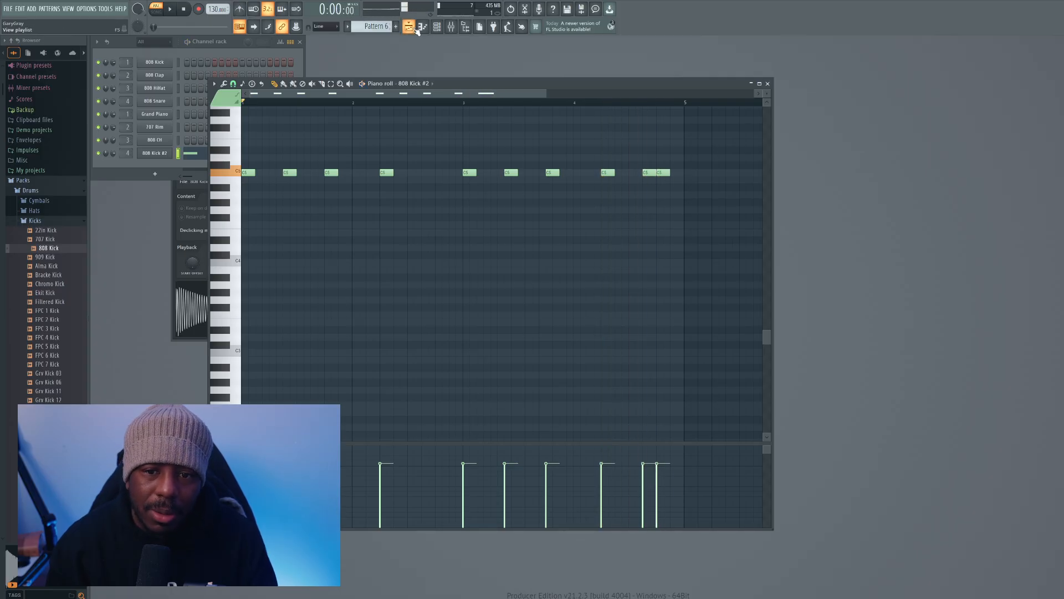
pyautogui.moveTo(266, 173); pyautogui.dragTo(530, 185)
pyautogui.click(156, 12)
pyautogui.click(172, 9)
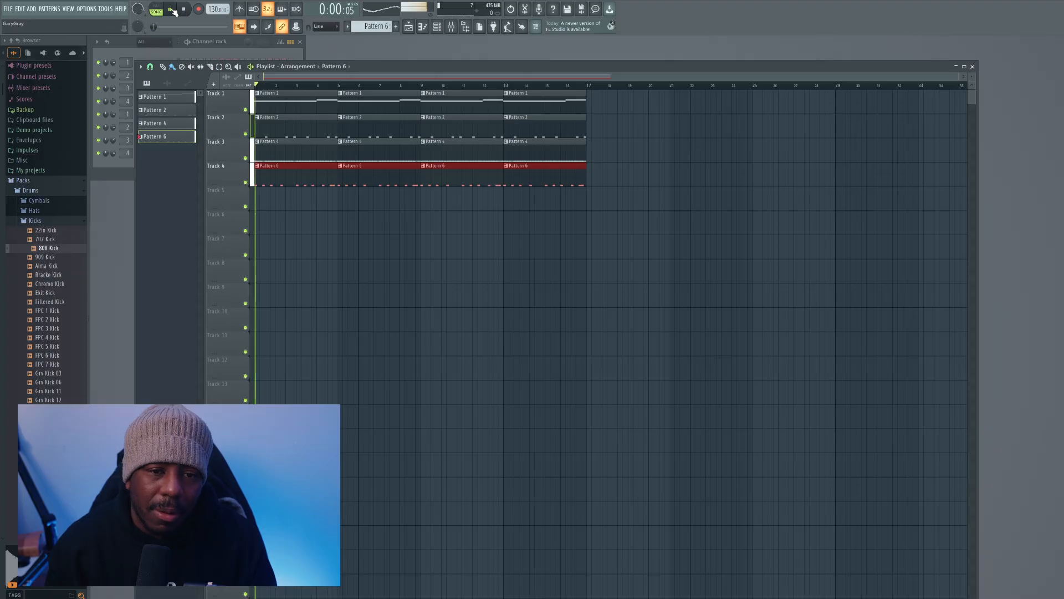
# Check the 808 Kick #2 sampler settings while the arrangement plays.
pyautogui.click(973, 67)
pyautogui.click(165, 154)
pyautogui.click(165, 155)
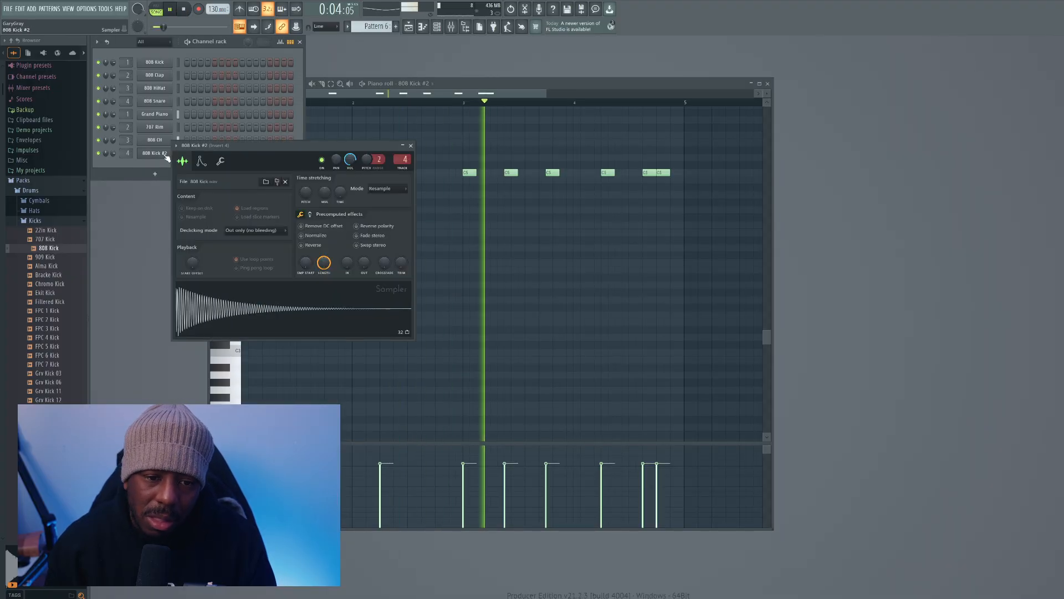
pyautogui.click(410, 145)
pyautogui.click(767, 83)
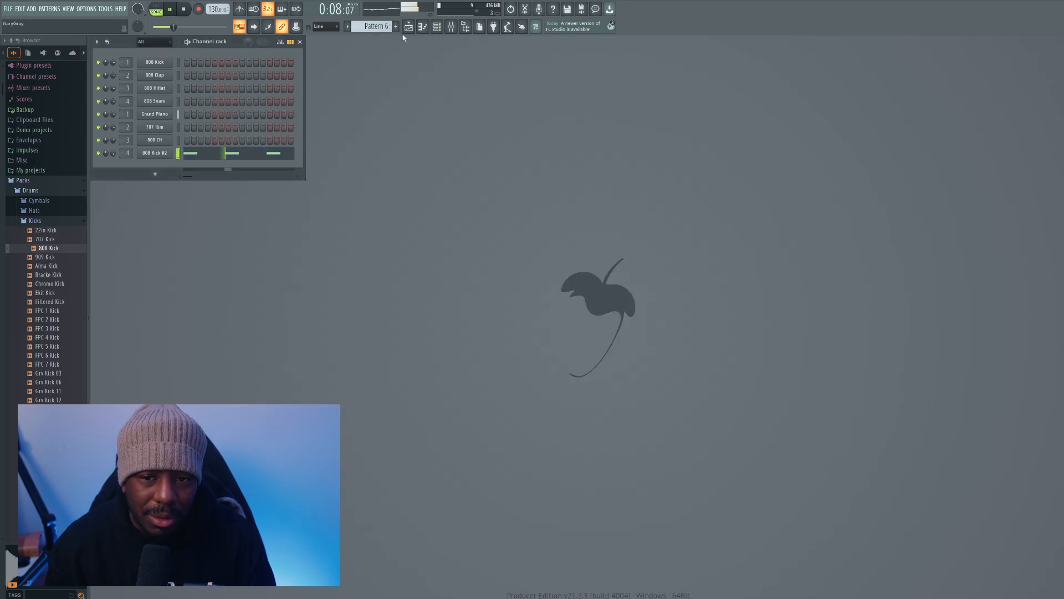
# Create Pattern 7 from the Playlist as a new empty pattern.
pyautogui.click(408, 27)
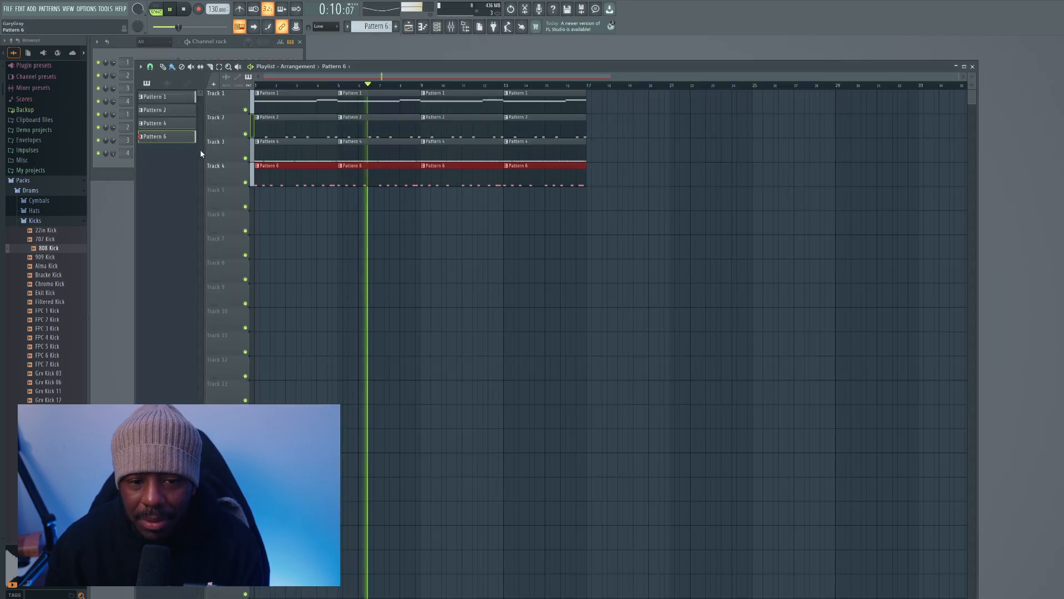
pyautogui.press('KP_Add')
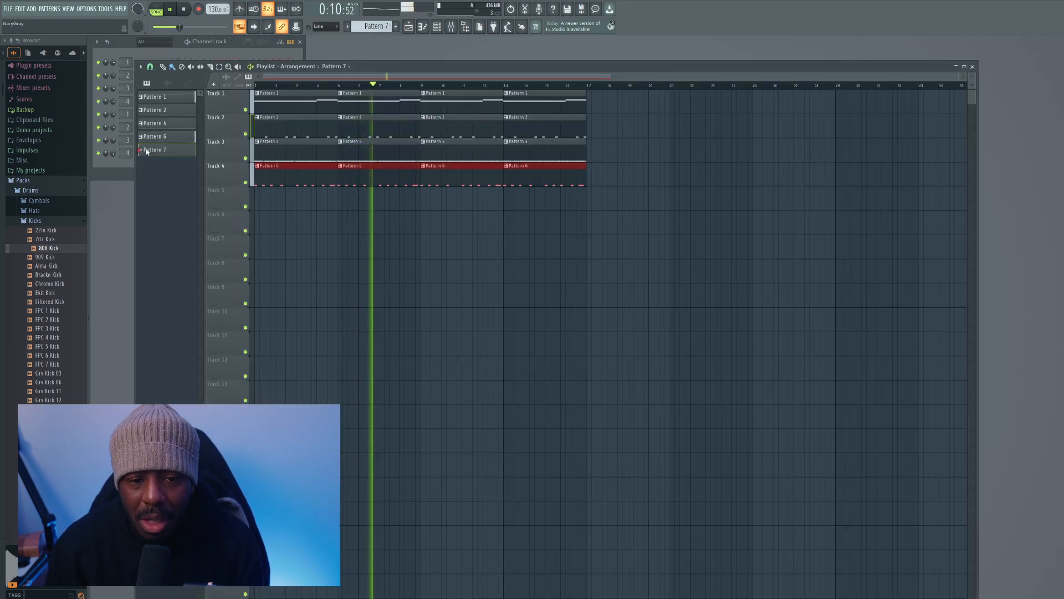
pyautogui.click(972, 66)
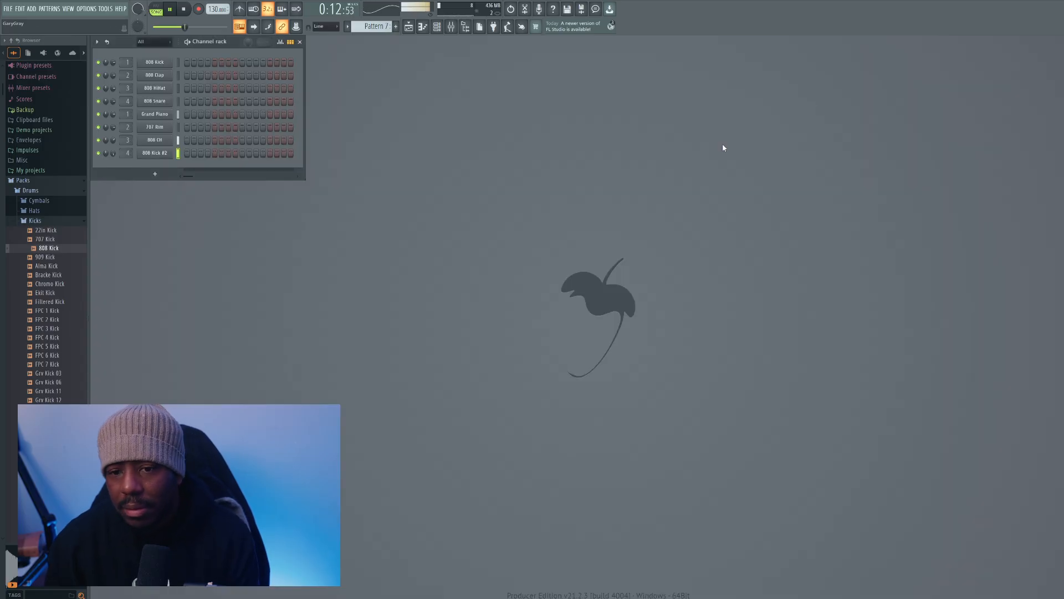
# Stop playback, add a second Grand Piano channel below the first and route it to mixer track 5.
pyautogui.click(66, 222)
pyautogui.press('space')
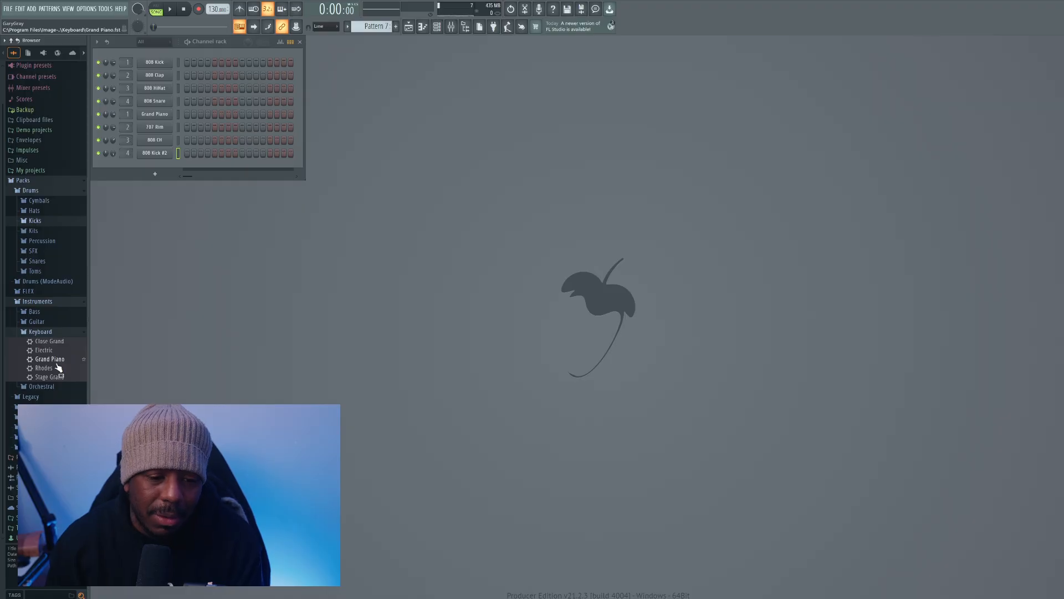
pyautogui.moveTo(63, 367); pyautogui.dragTo(61, 361)
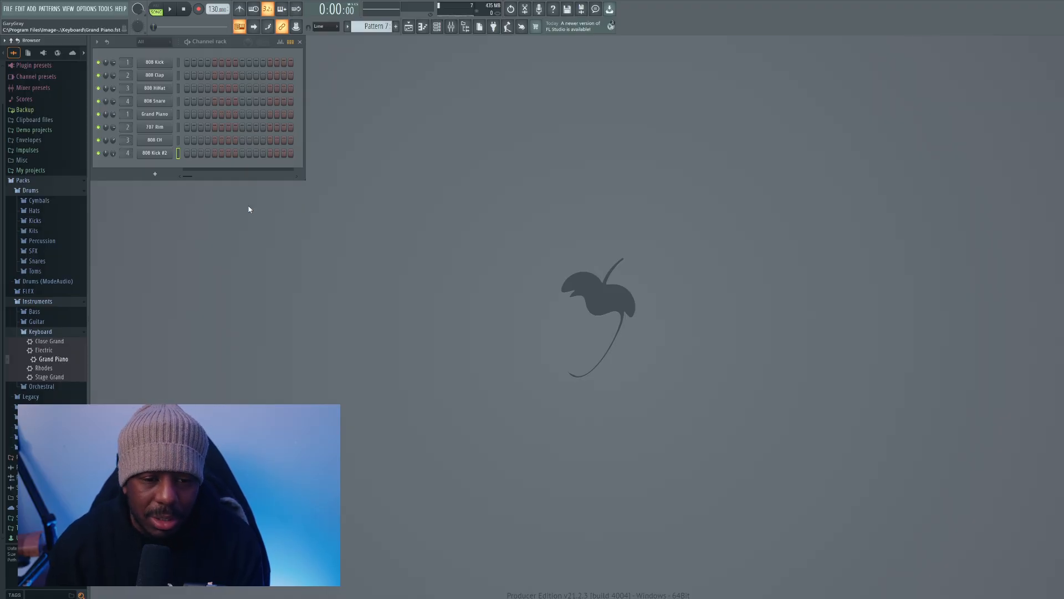
pyautogui.click(157, 114)
pyautogui.hotkey('alt', 'c')
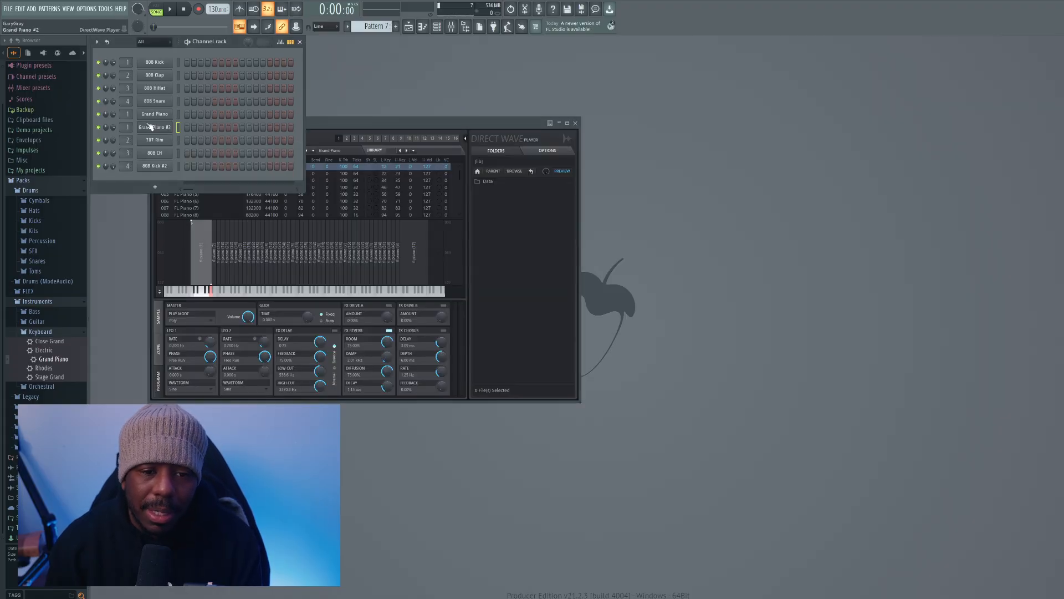
pyautogui.moveTo(128, 128)
pyautogui.mouseDown()
pyautogui.moveTo(128, 115)
pyautogui.moveTo(128, 130)
pyautogui.mouseUp()
# Open the piano roll for the Grand Piano #2 channel, turn on the metronome and switch to pattern mode.
pyautogui.press('F7')
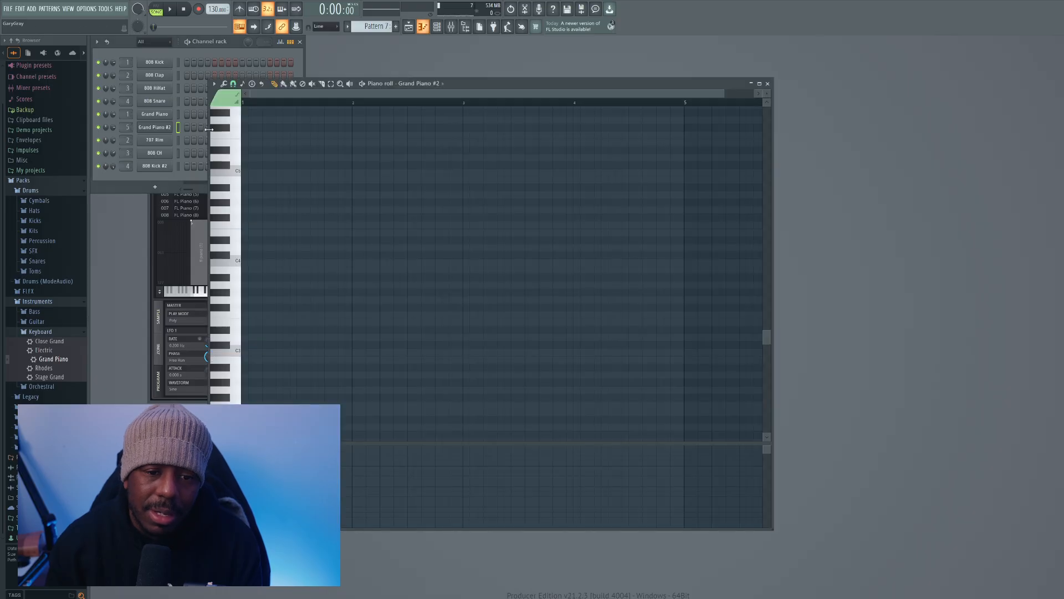
pyautogui.click(234, 176)
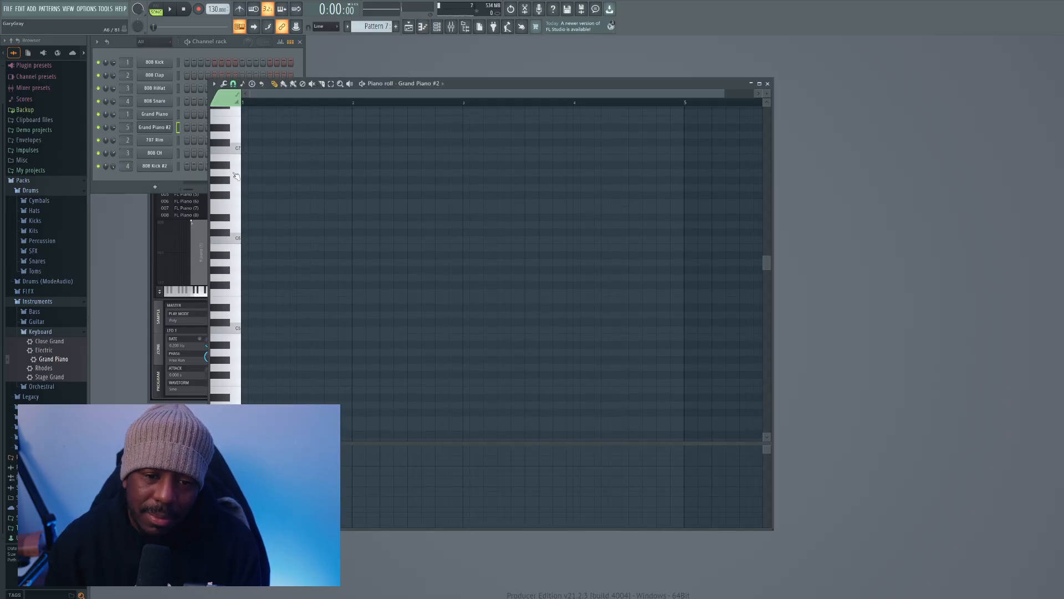
pyautogui.click(239, 9)
pyautogui.click(156, 9)
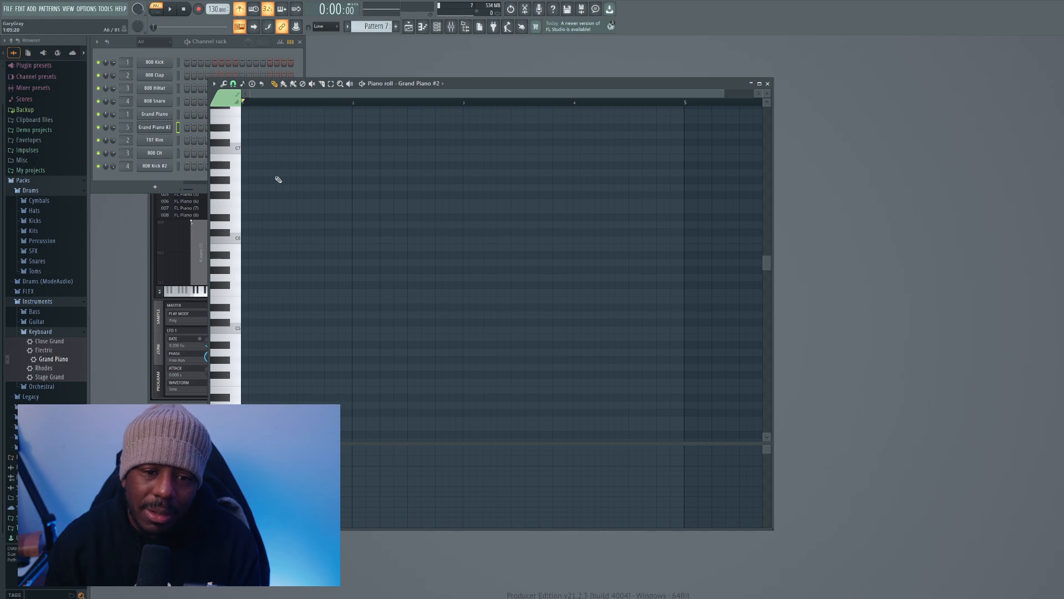
# Draw an A6, A#6, C7, A#6 melody, one note per beat, repeated over bars 1 and 2, and play it back.
pyautogui.click(247, 173)
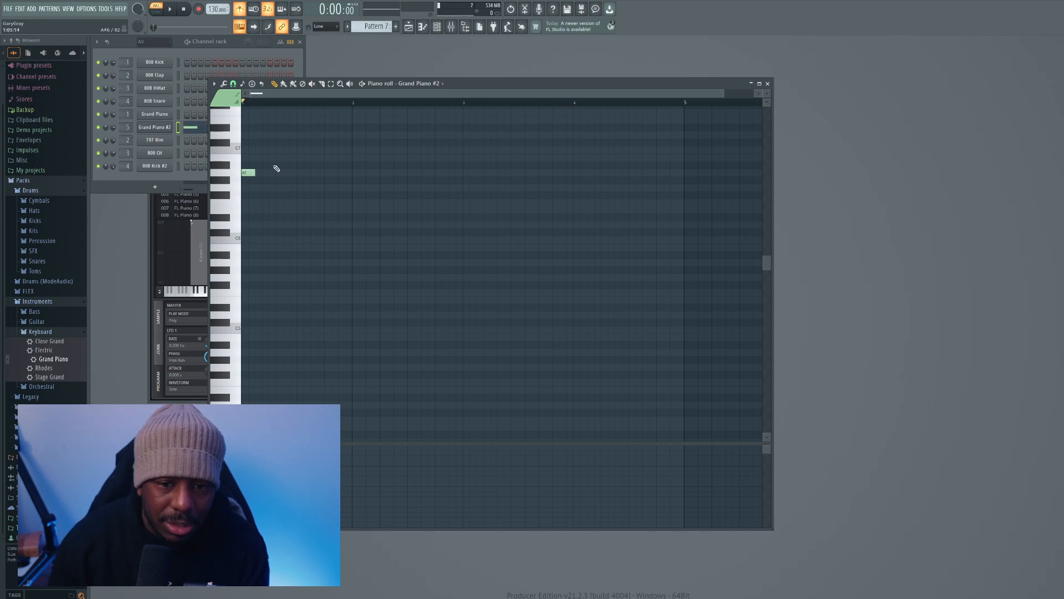
pyautogui.click(275, 165)
pyautogui.click(299, 150)
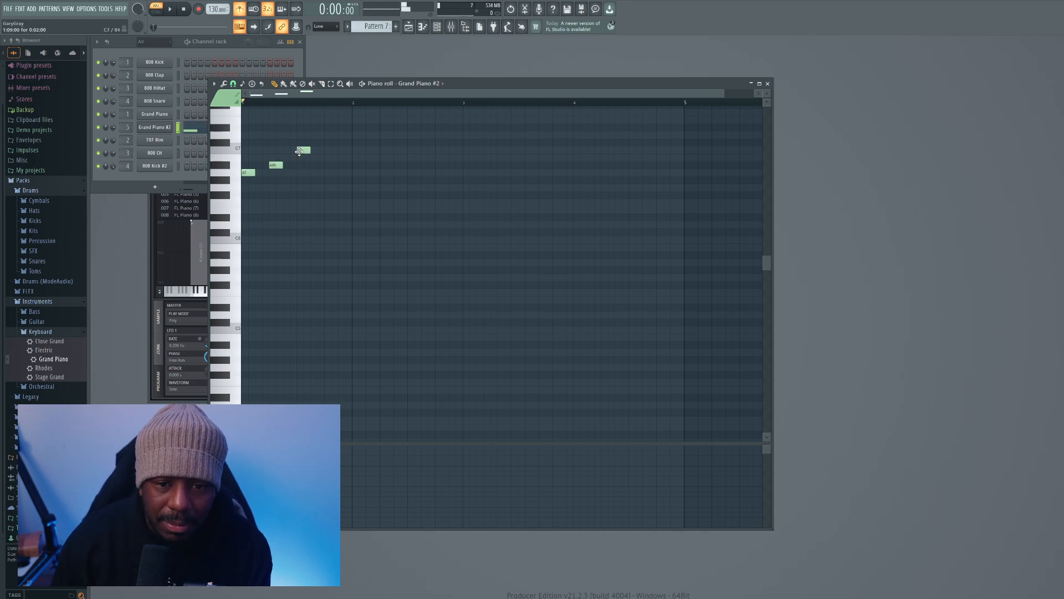
pyautogui.click(357, 173)
pyautogui.click(385, 165)
pyautogui.click(411, 150)
pyautogui.click(437, 165)
pyautogui.click(171, 10)
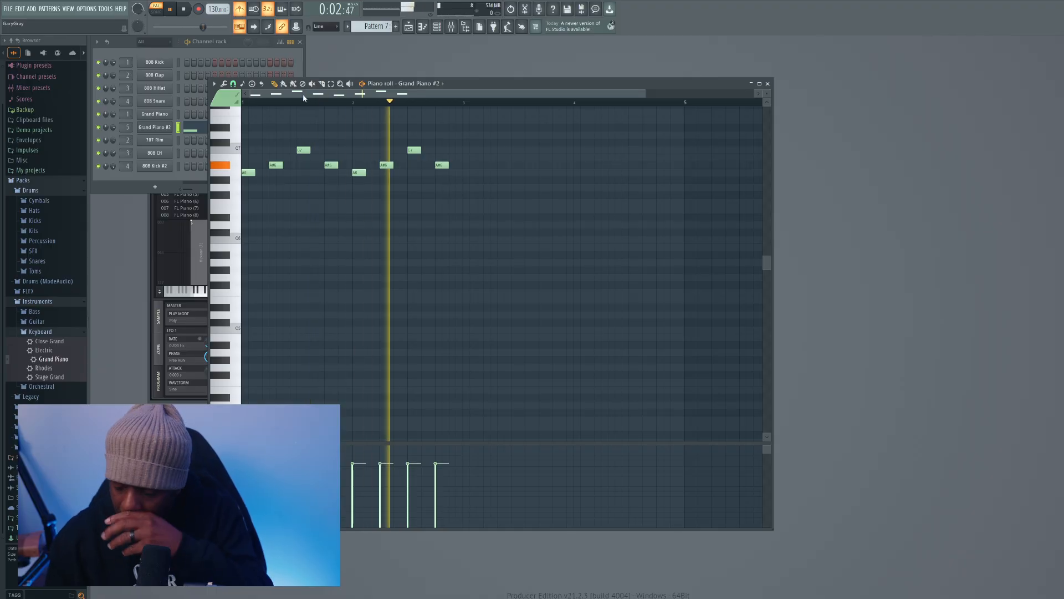
pyautogui.press('space')
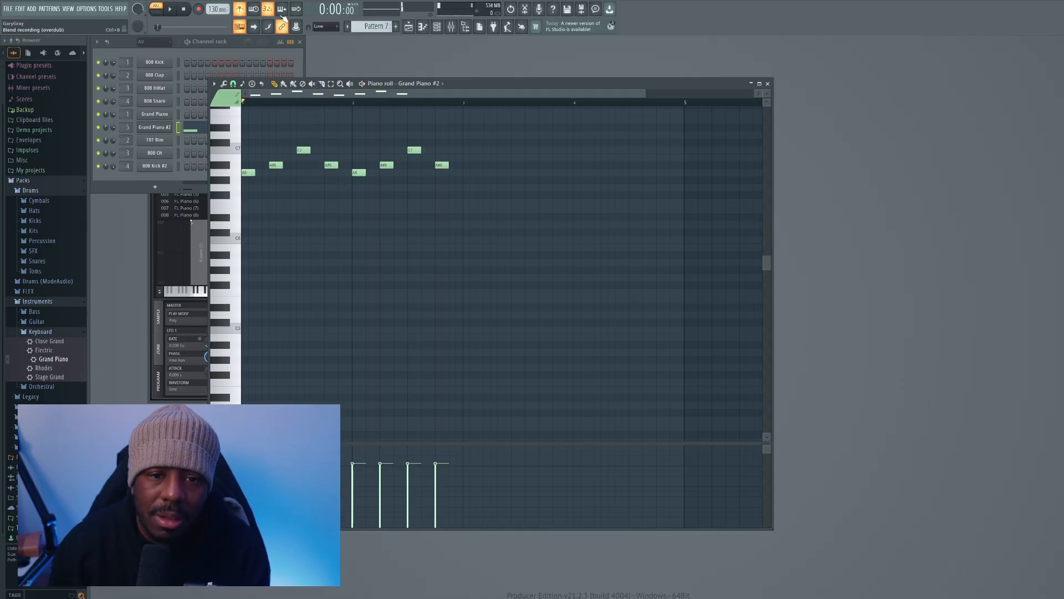
# Fill Track 5 of the Playlist with Pattern 7 across bars 1 to 16 and play the arrangement in song mode.
pyautogui.click(409, 27)
pyautogui.moveTo(264, 200); pyautogui.dragTo(555, 205)
pyautogui.click(156, 11)
pyautogui.press('space')
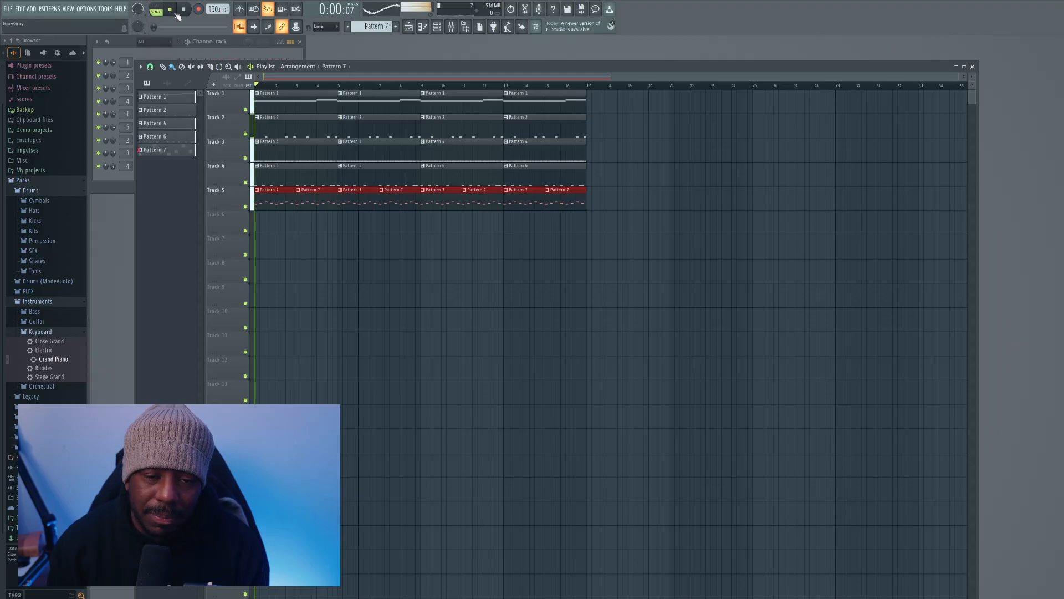
# Raise the Grand Piano #2 channel volume slightly during playback, close the piano roll and stop.
pyautogui.click(972, 66)
pyautogui.click(164, 128)
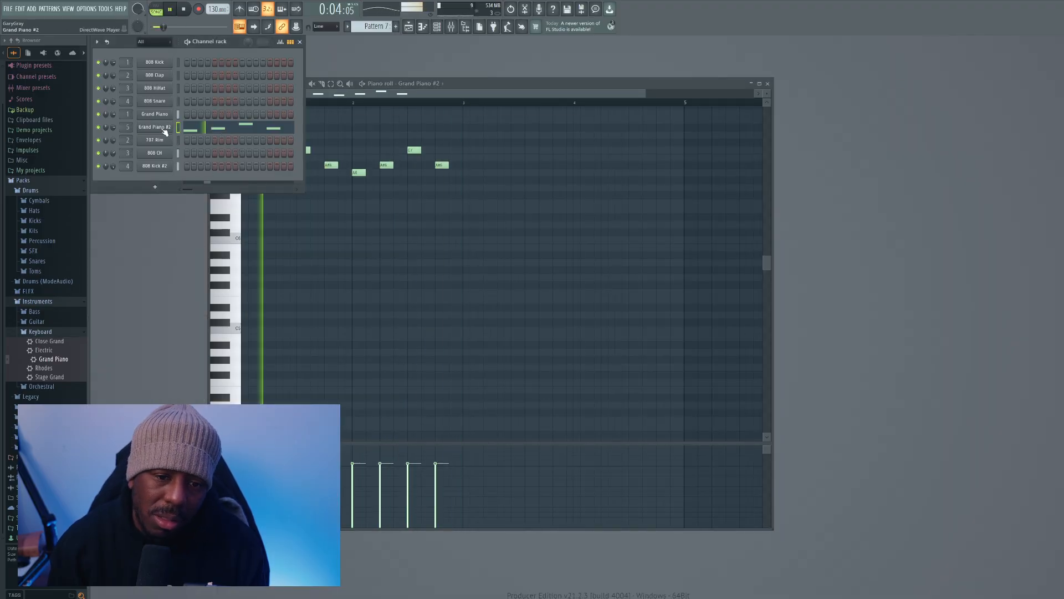
pyautogui.click(164, 128)
pyautogui.click(163, 123)
pyautogui.moveTo(516, 141)
pyautogui.mouseDown()
pyautogui.moveTo(517, 152)
pyautogui.moveTo(517, 135)
pyautogui.mouseUp()
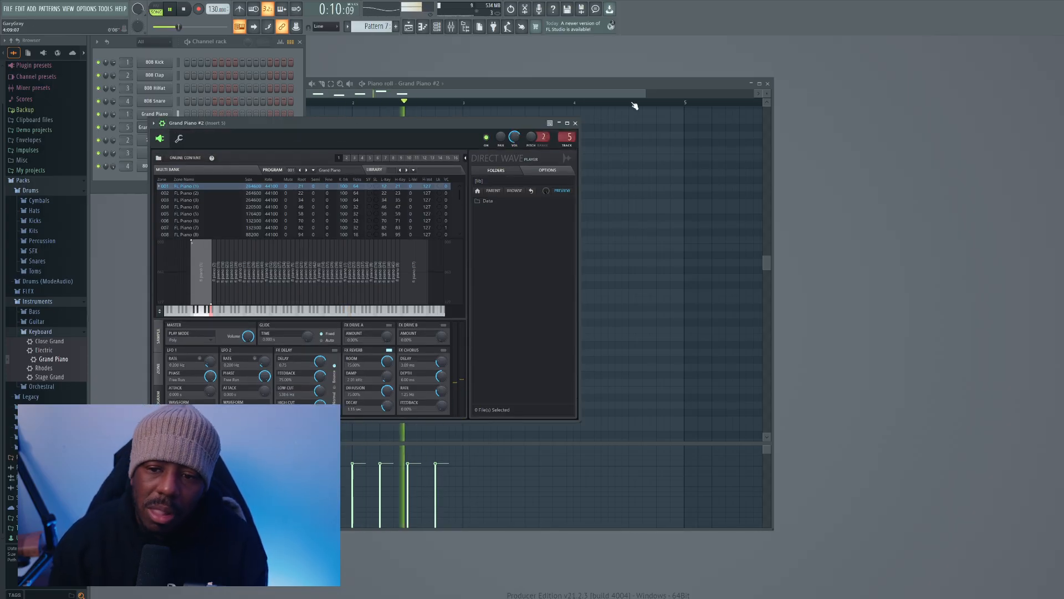
pyautogui.click(741, 86)
pyautogui.click(767, 83)
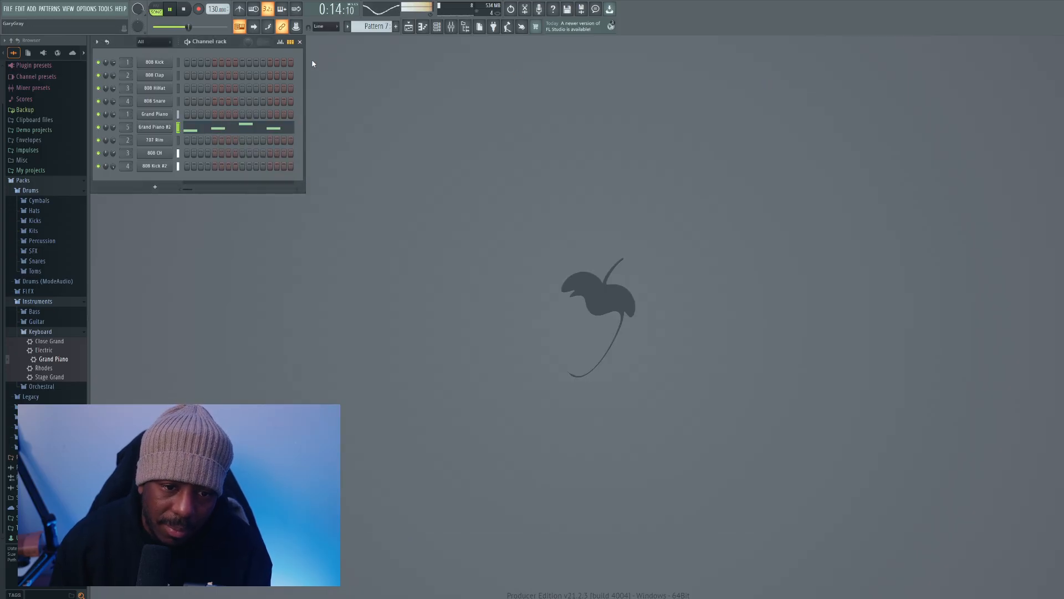
pyautogui.press('space')
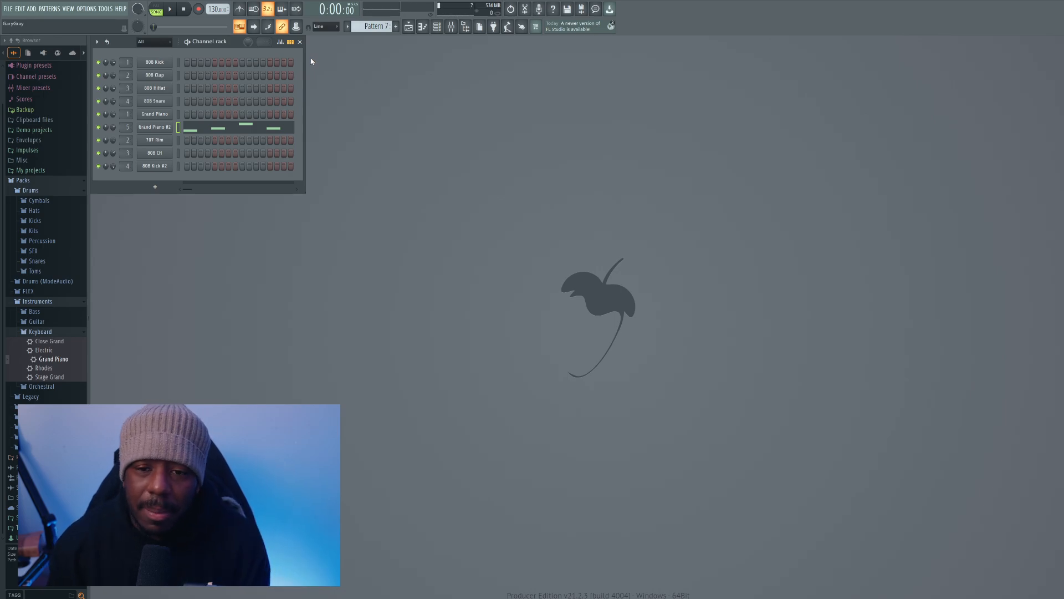
# Create Pattern 8 from the Playlist as a new empty pattern and briefly play the arrangement.
pyautogui.click(409, 26)
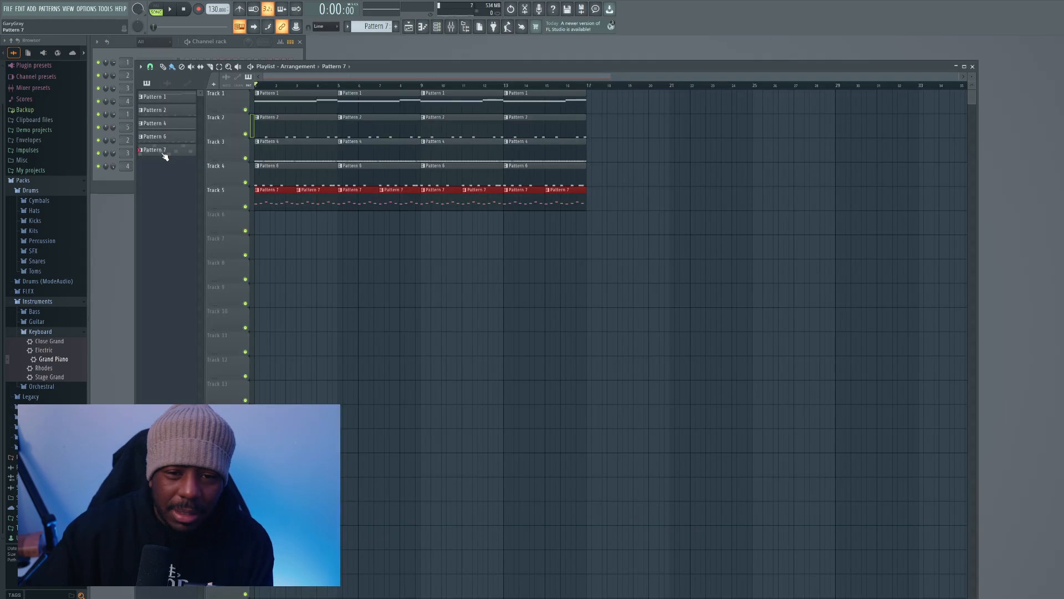
pyautogui.press('F4')
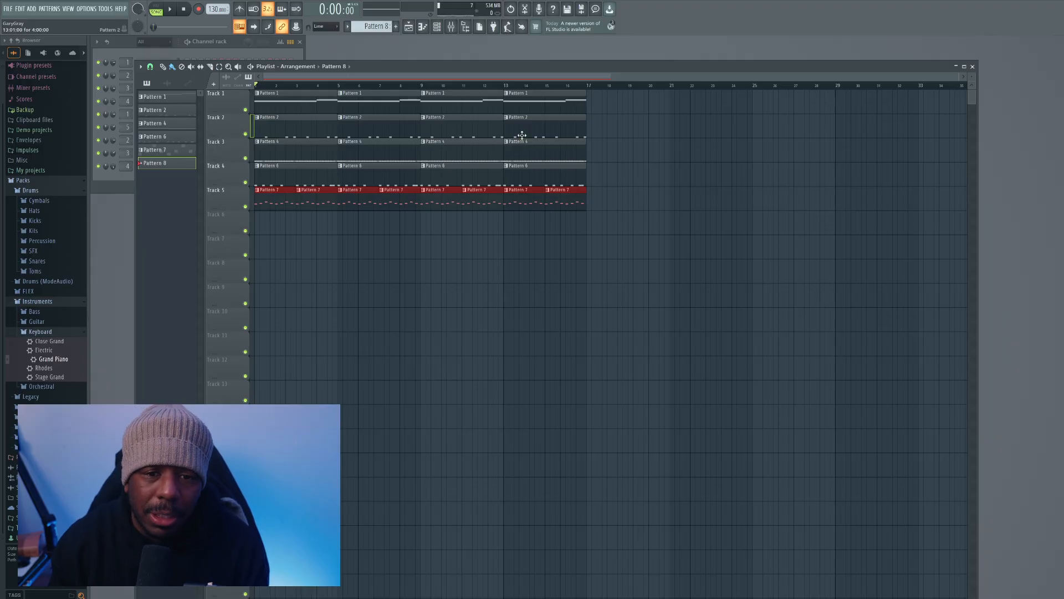
pyautogui.press('space')
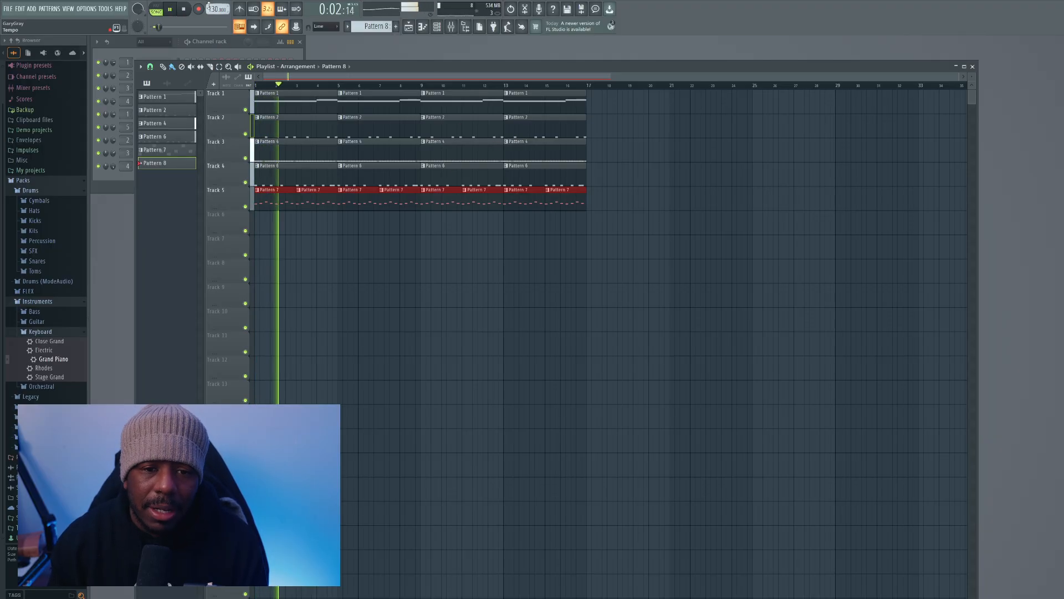
pyautogui.press('space')
# Bring up the mixer track of Pattern 7's Grand Piano #2 channel, rename it HighPiano and load Fruity Reverb 2 on it.
pyautogui.doubleClick(286, 207)
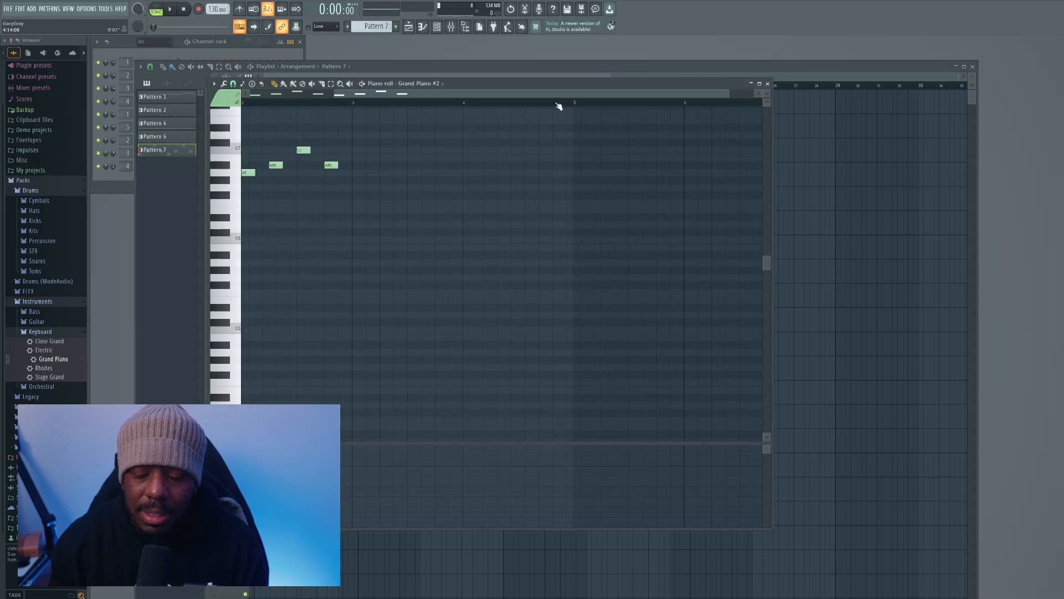
pyautogui.press('F6')
pyautogui.click(169, 127)
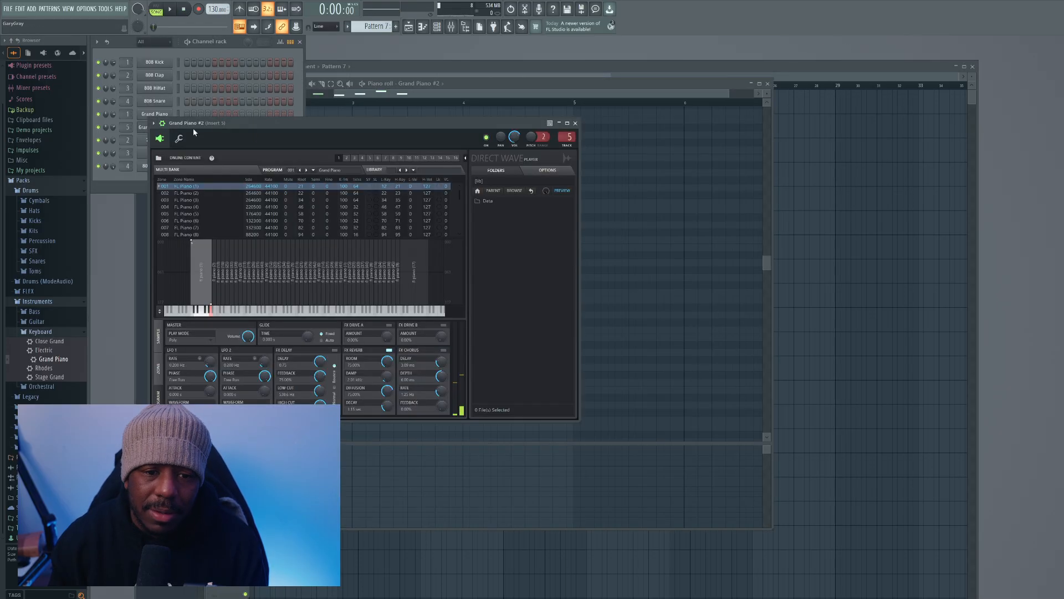
pyautogui.doubleClick(573, 136)
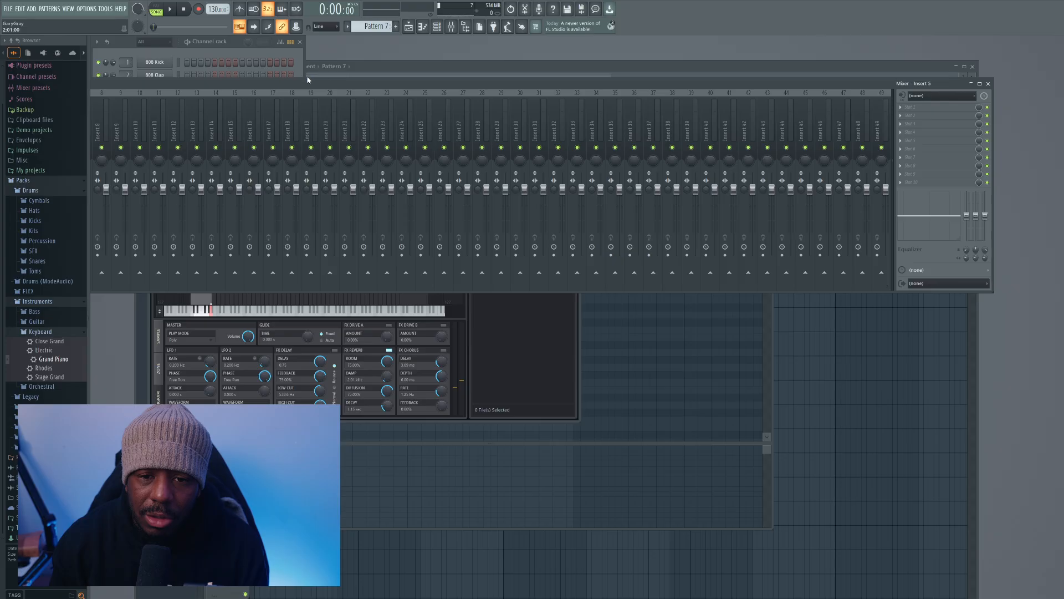
pyautogui.moveTo(995, 103); pyautogui.dragTo(356, 100)
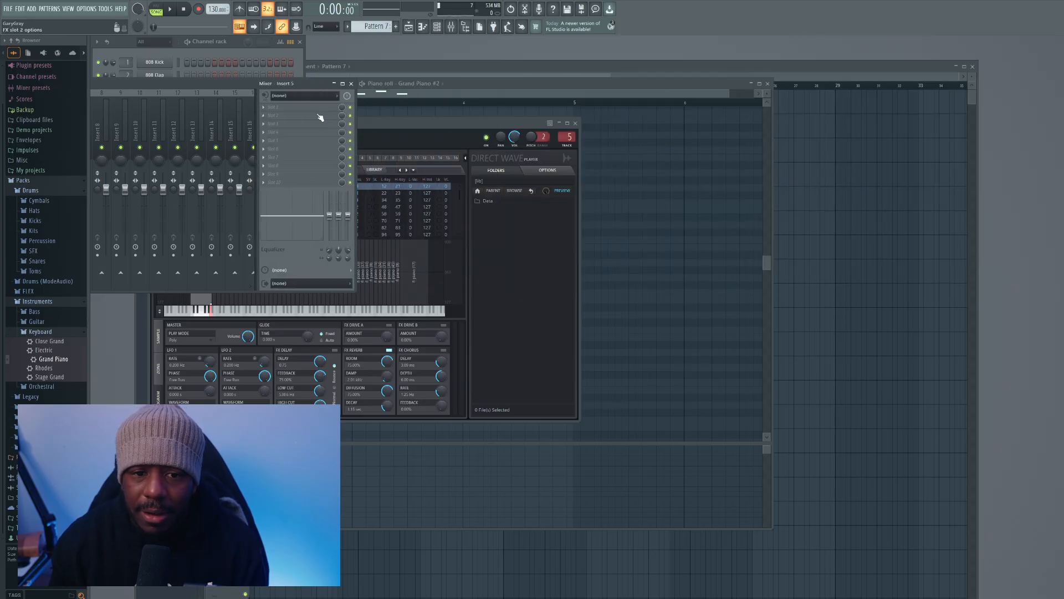
pyautogui.moveTo(238, 85); pyautogui.dragTo(434, 103)
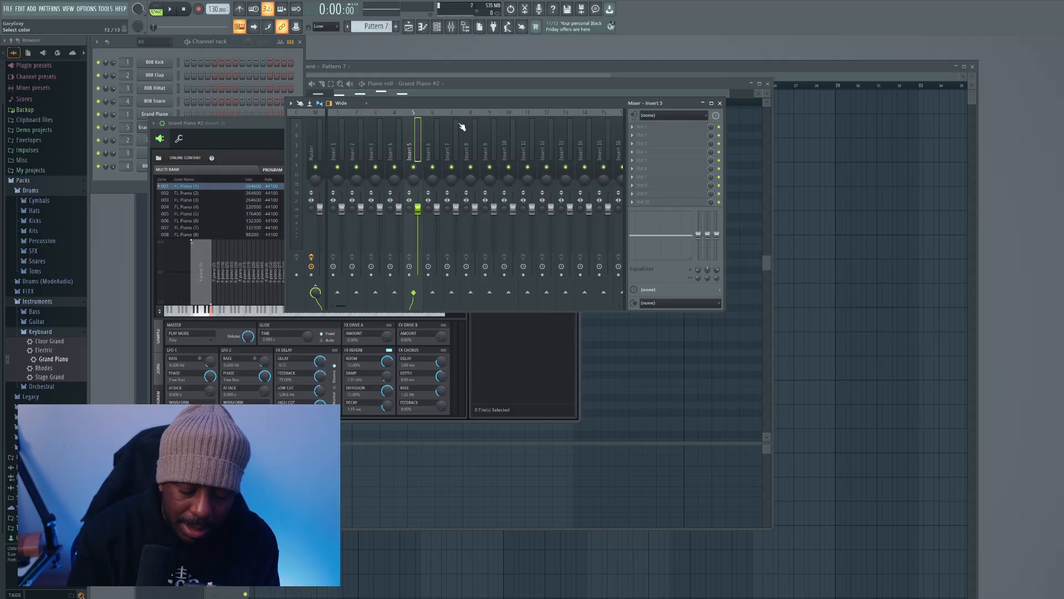
pyautogui.write('HighPiano')
pyautogui.press('Return')
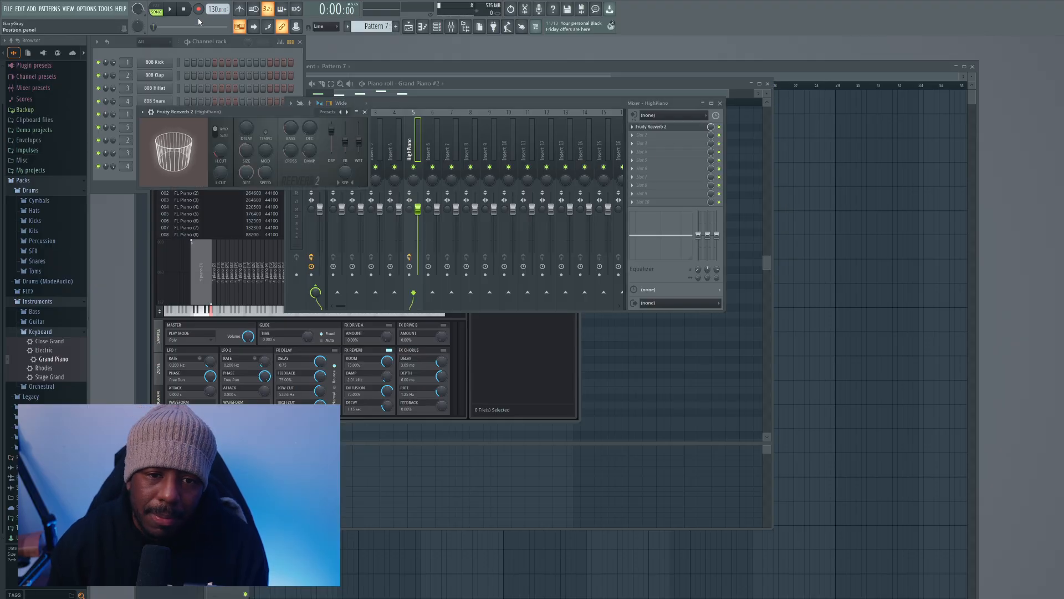
# Raise the wet level of Fruity Reverb 2 on the HighPiano track while the arrangement plays, and stop playback.
pyautogui.press('space')
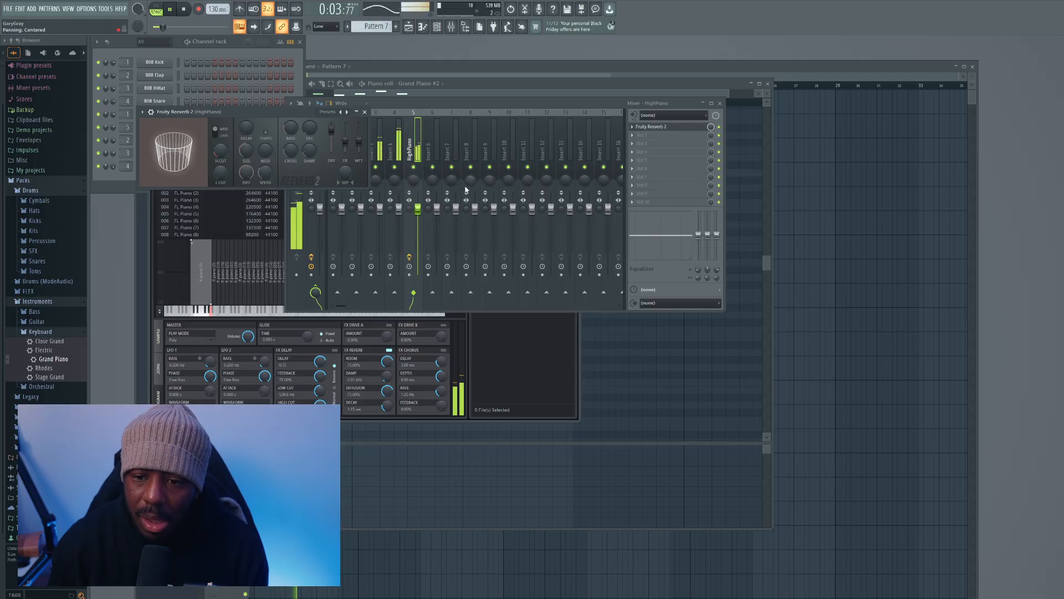
pyautogui.moveTo(358, 141); pyautogui.dragTo(359, 123)
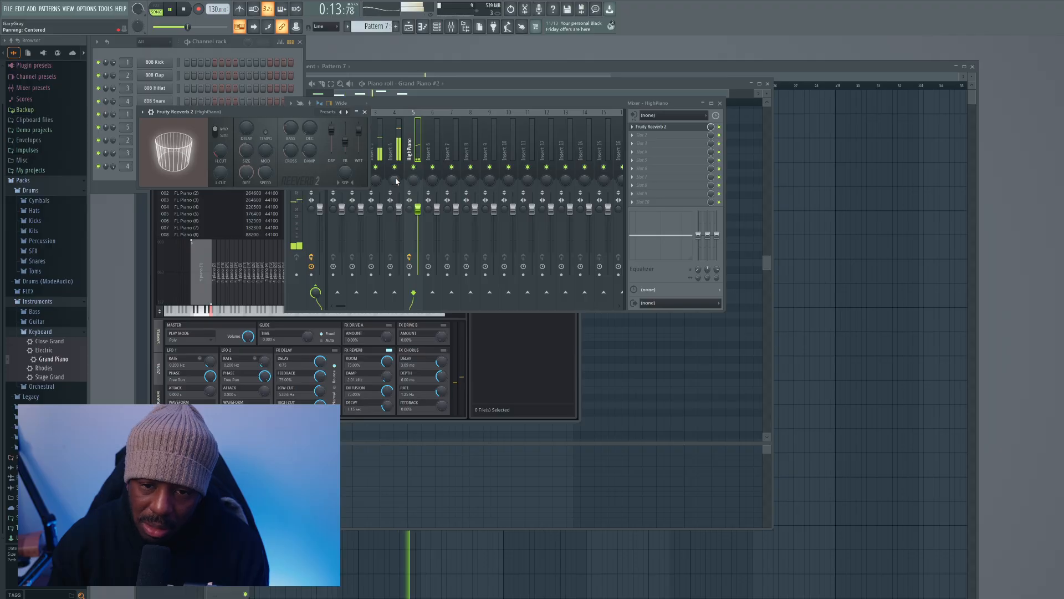
pyautogui.click(340, 307)
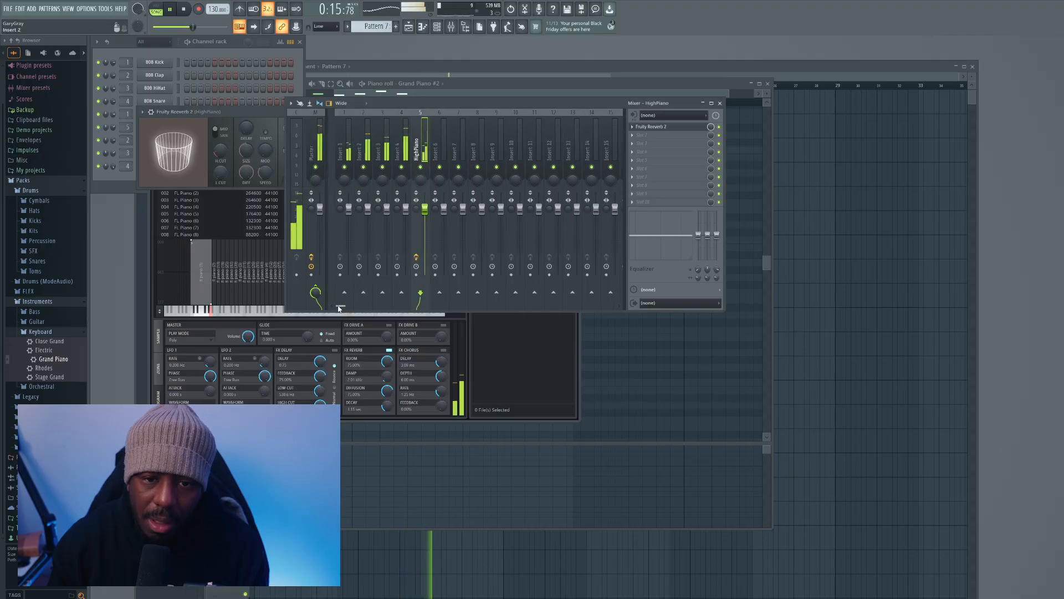
pyautogui.click(185, 9)
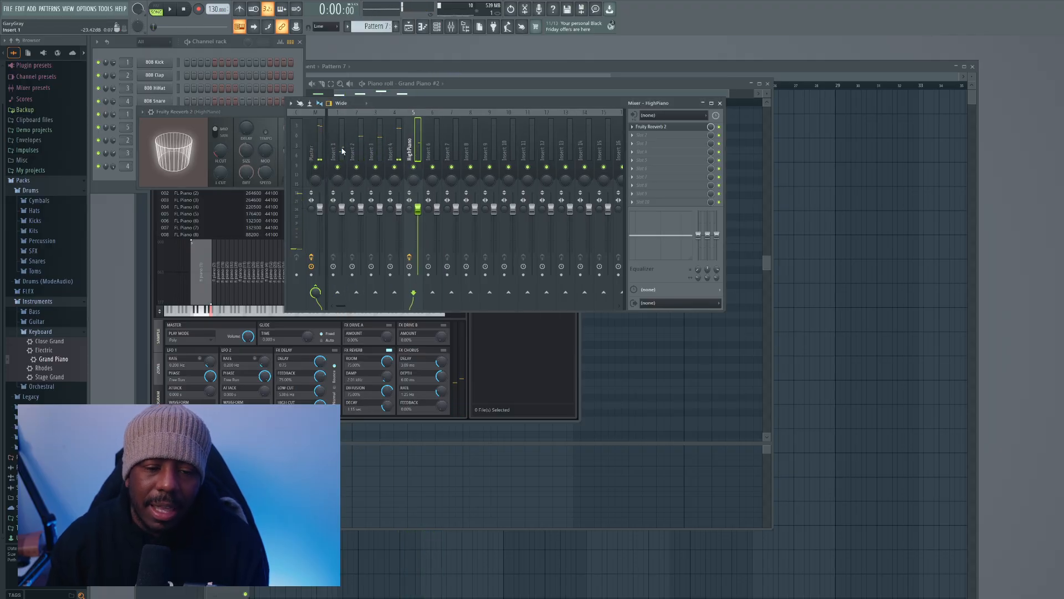
# Rename mixer insert 1 as Piano1 and load Fruity Filter into its first effect slot.
pyautogui.click(342, 148)
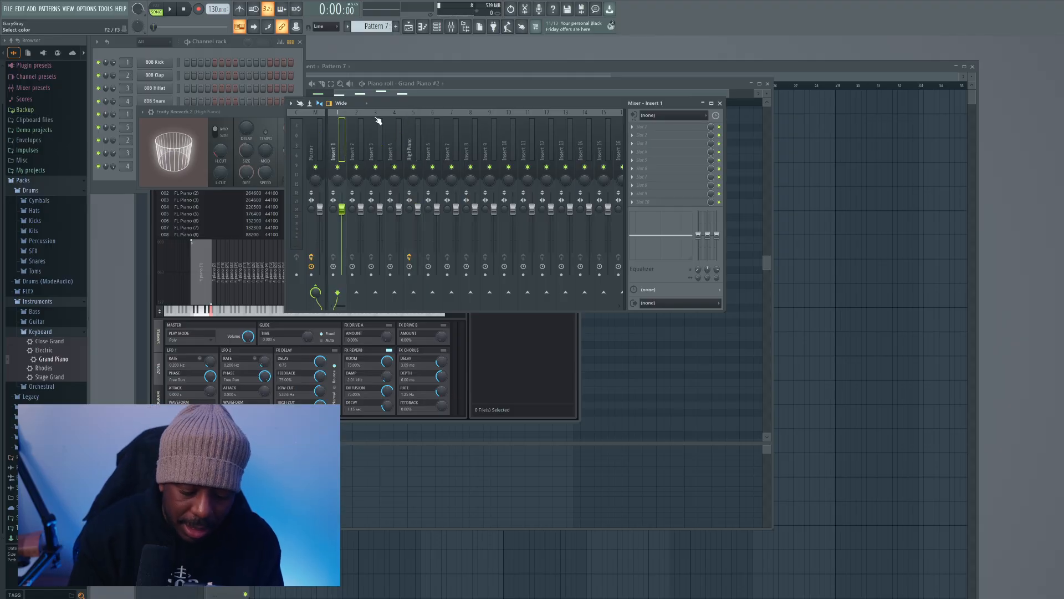
pyautogui.write('Piano1')
pyautogui.press('Return')
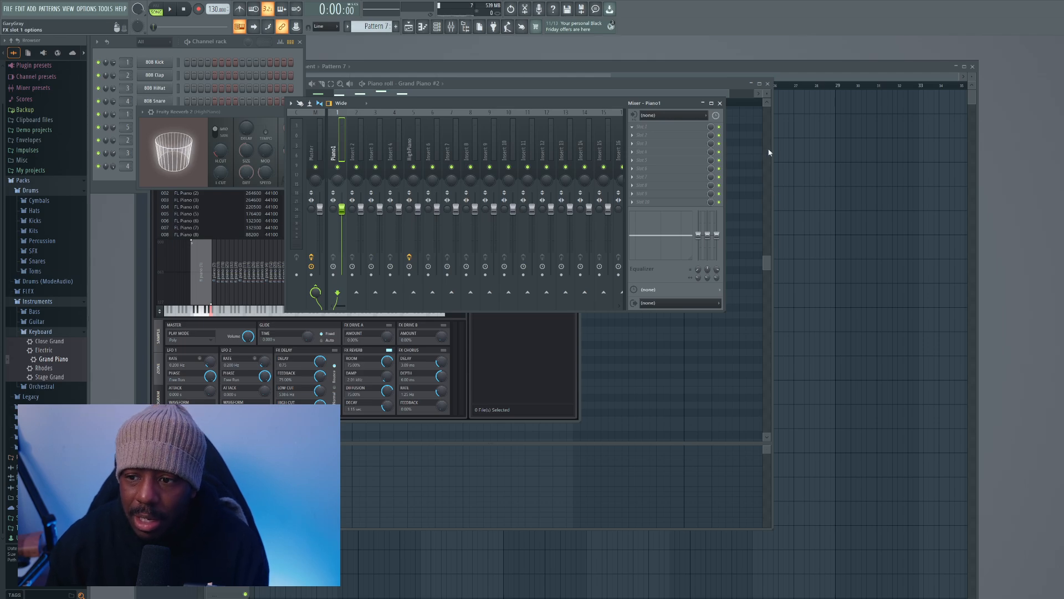
pyautogui.click(784, 270)
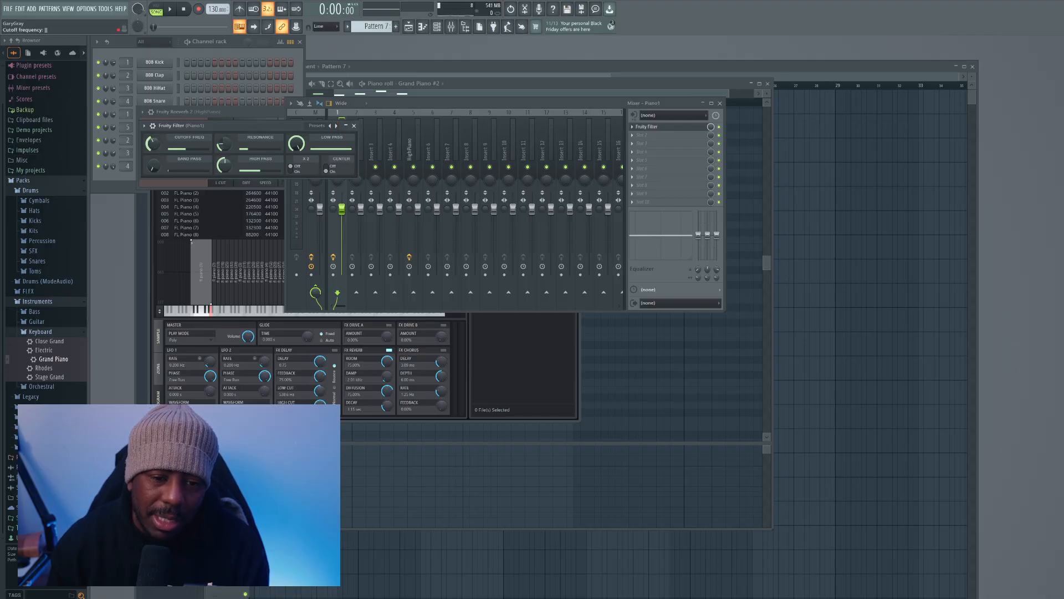
# Listen to the arrangement in the Playlist with the Piano1 filter active, stop playback and close the Playlist.
pyautogui.click(176, 10)
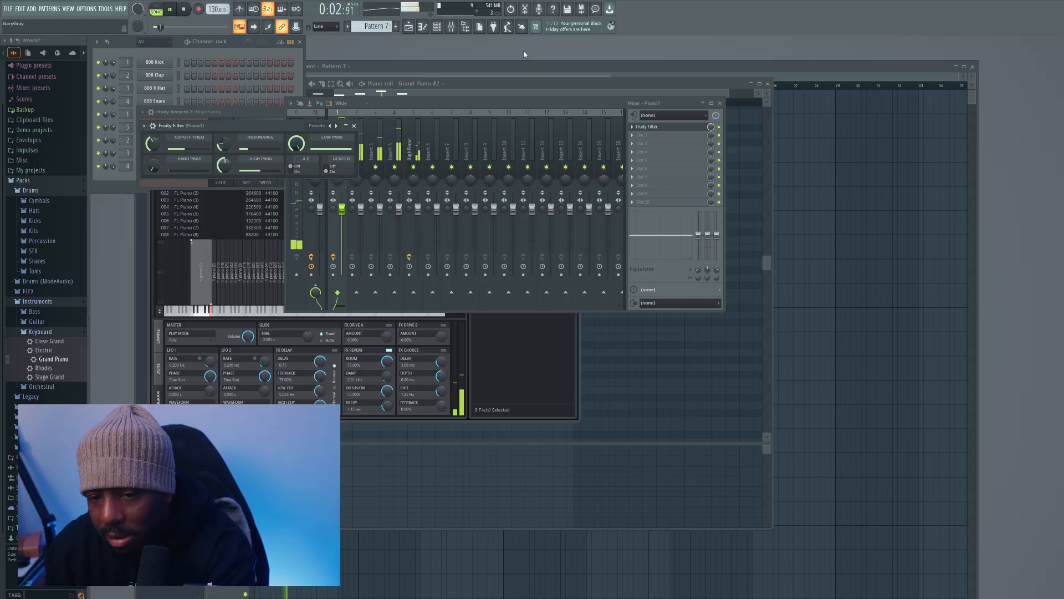
pyautogui.click(410, 27)
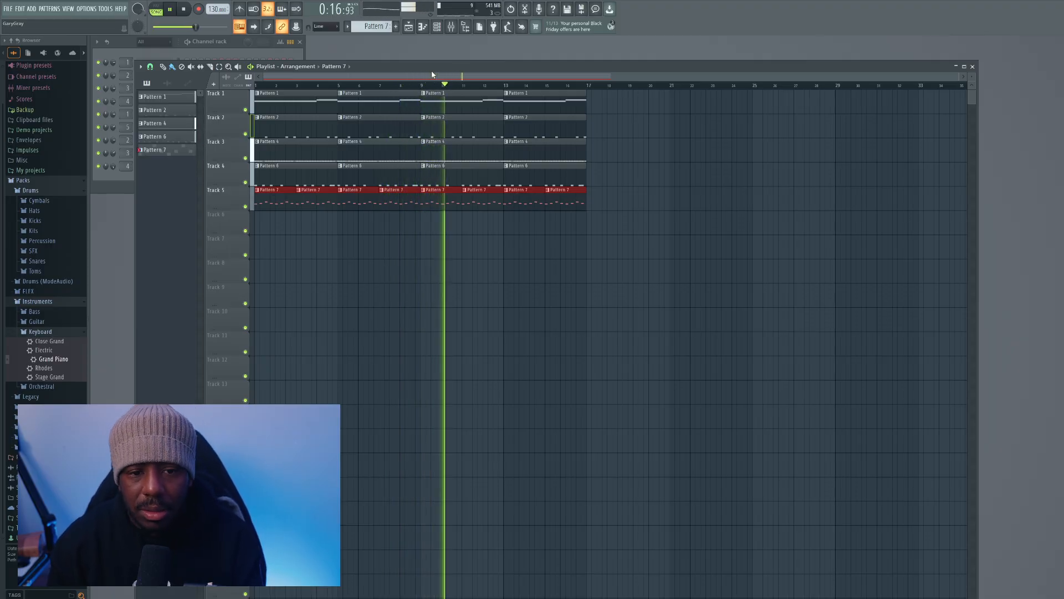
pyautogui.click(184, 9)
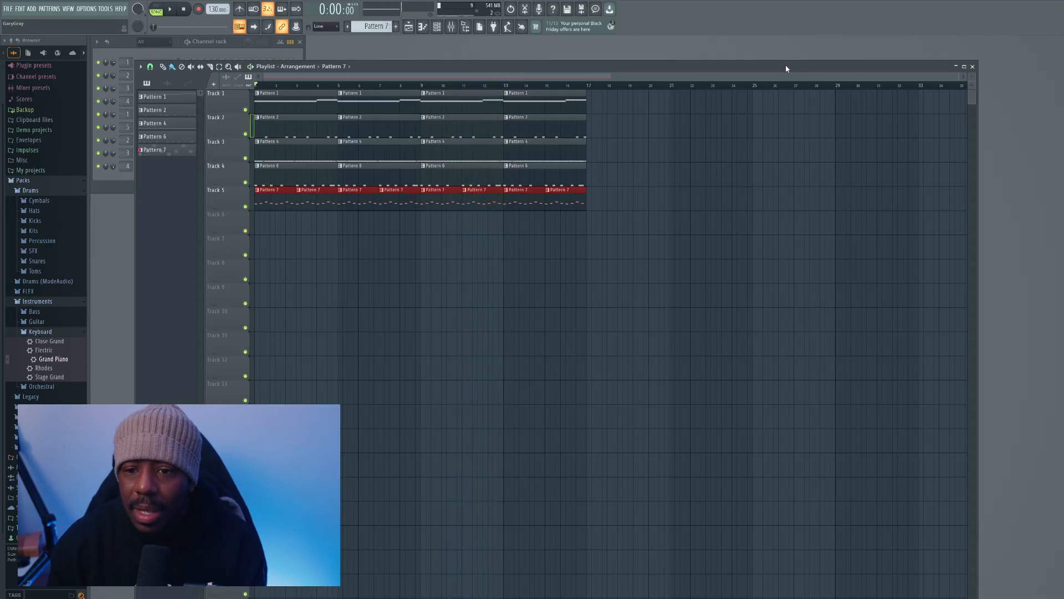
pyautogui.click(972, 67)
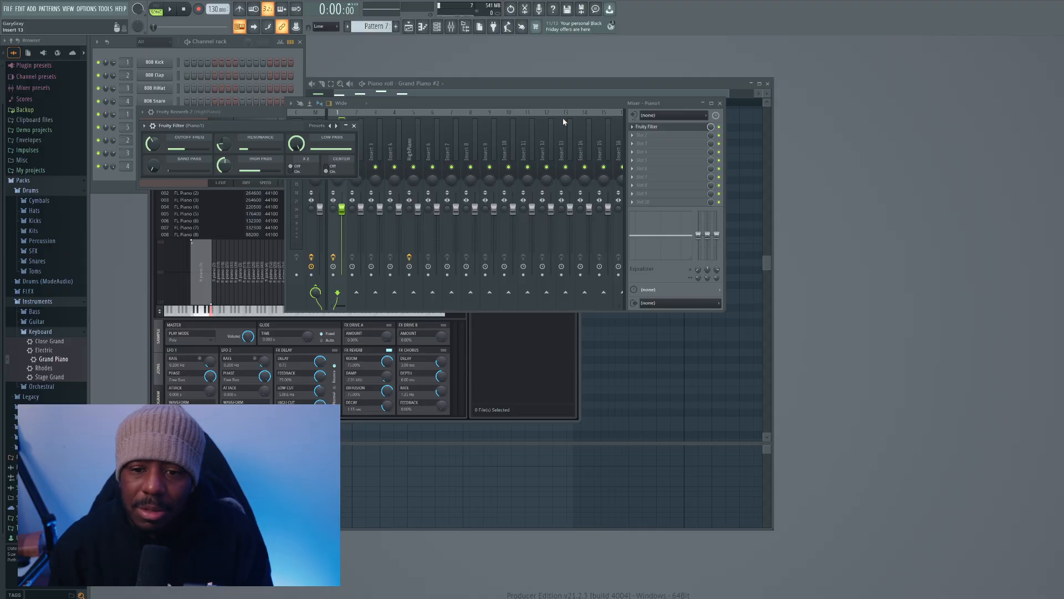
# Play the arrangement and rename mixer insert 2 as Rim.
pyautogui.click(438, 108)
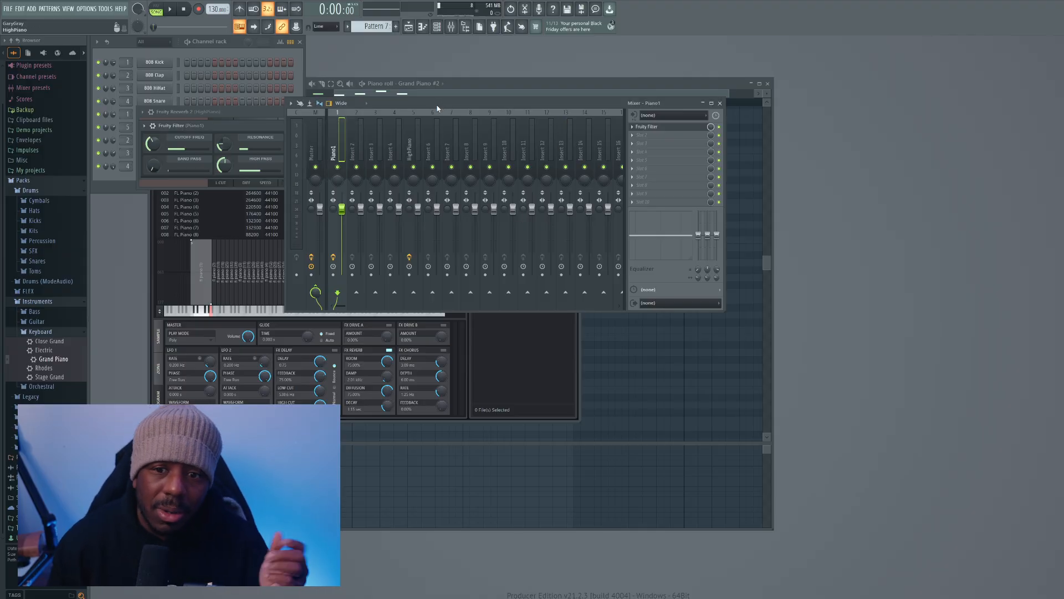
pyautogui.click(174, 15)
pyautogui.click(363, 145)
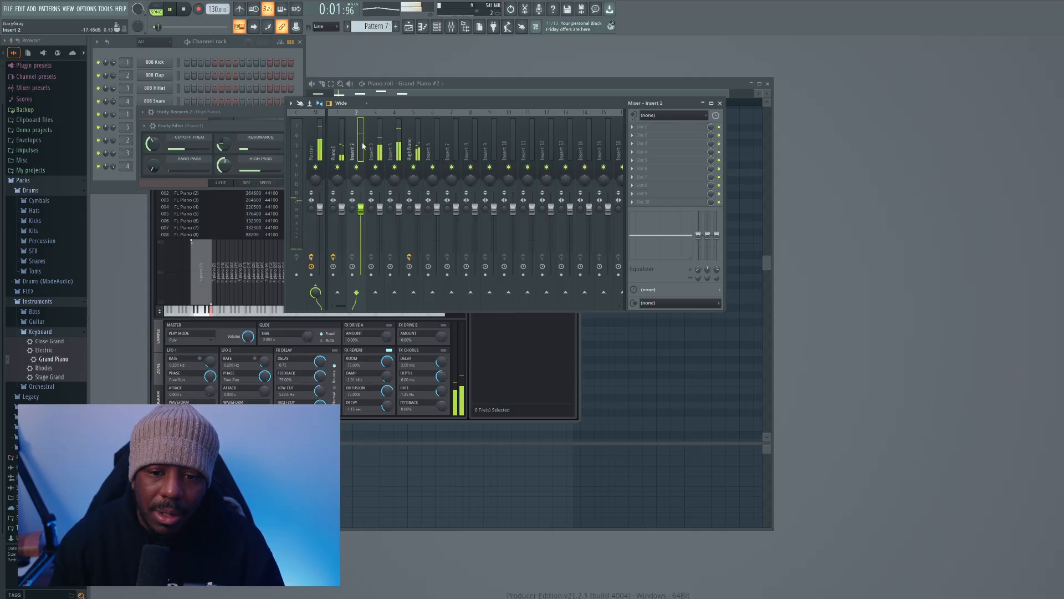
pyautogui.click(302, 62)
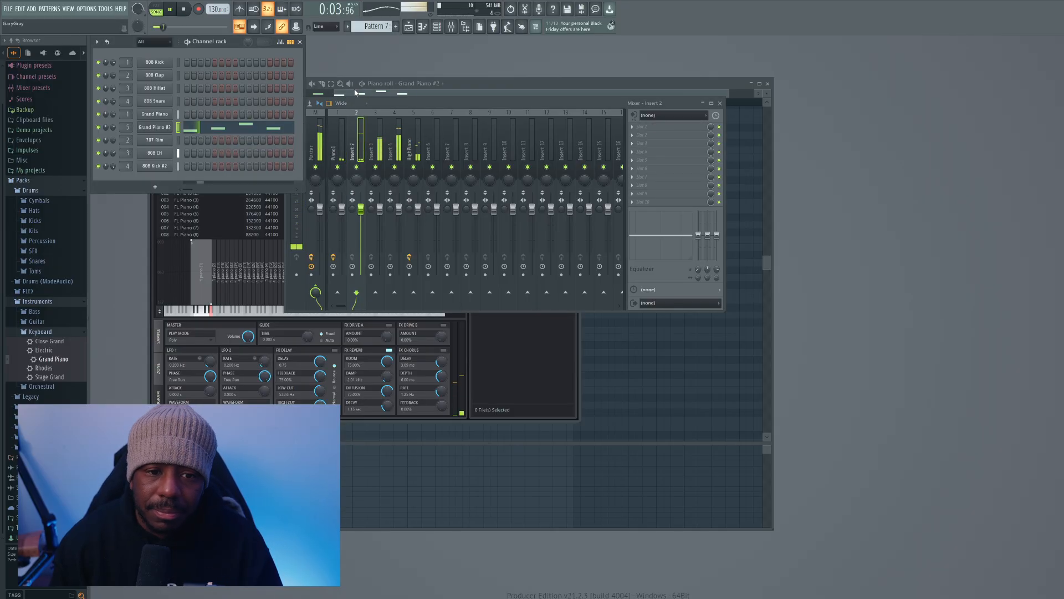
pyautogui.click(379, 122)
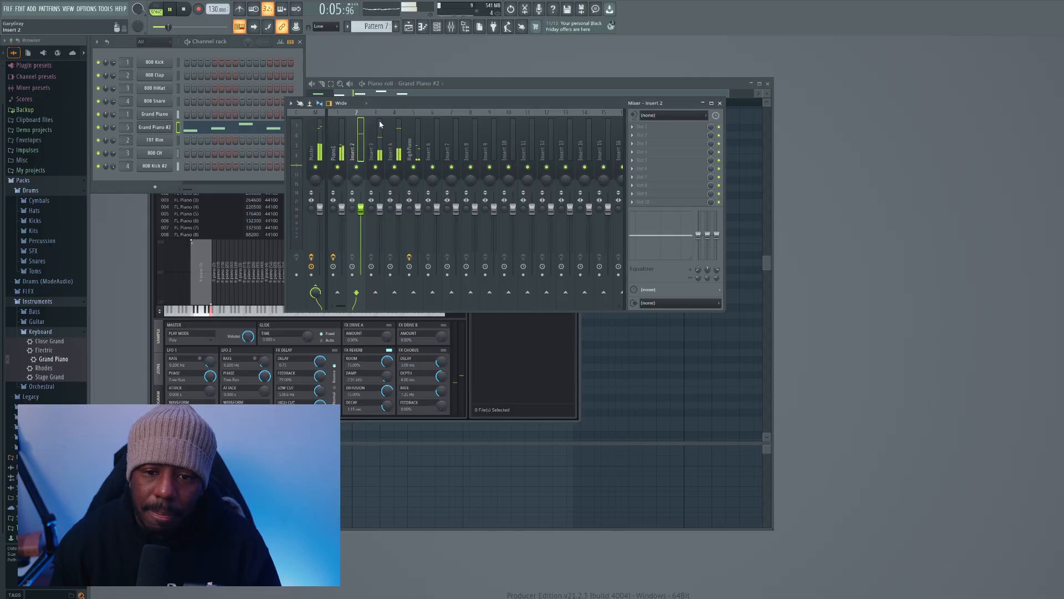
pyautogui.write('Rim')
pyautogui.press('Return')
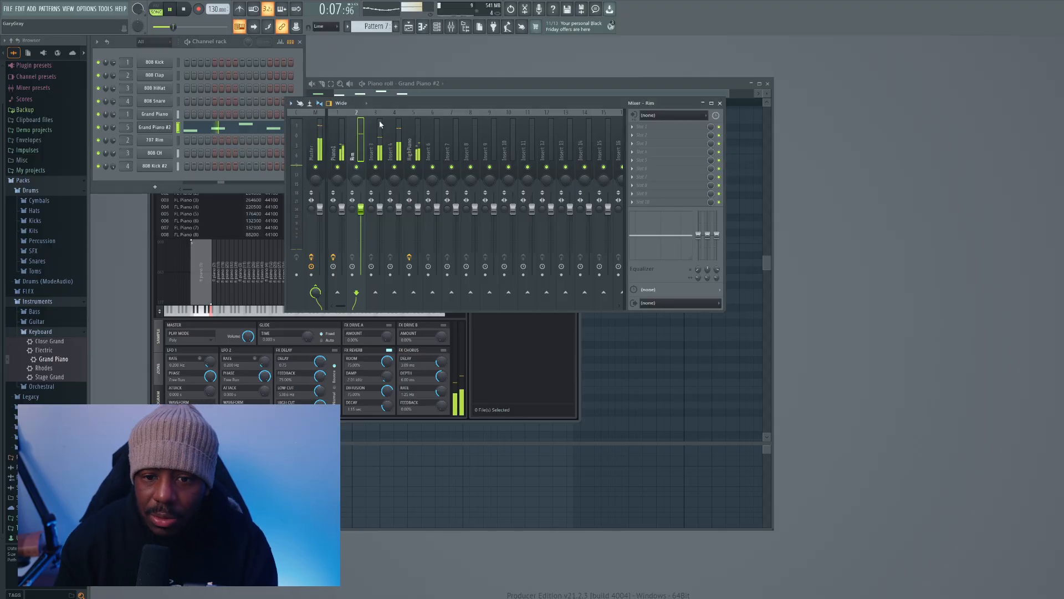
# Rename mixer insert 3 as Hihat.
pyautogui.click(382, 140)
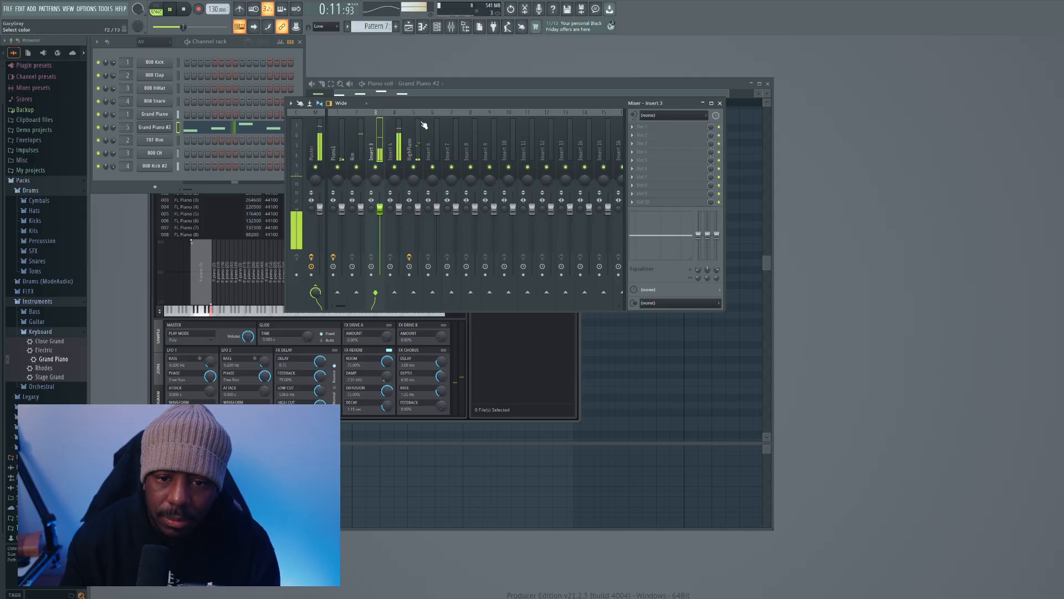
pyautogui.write('Hihat')
pyautogui.press('Return')
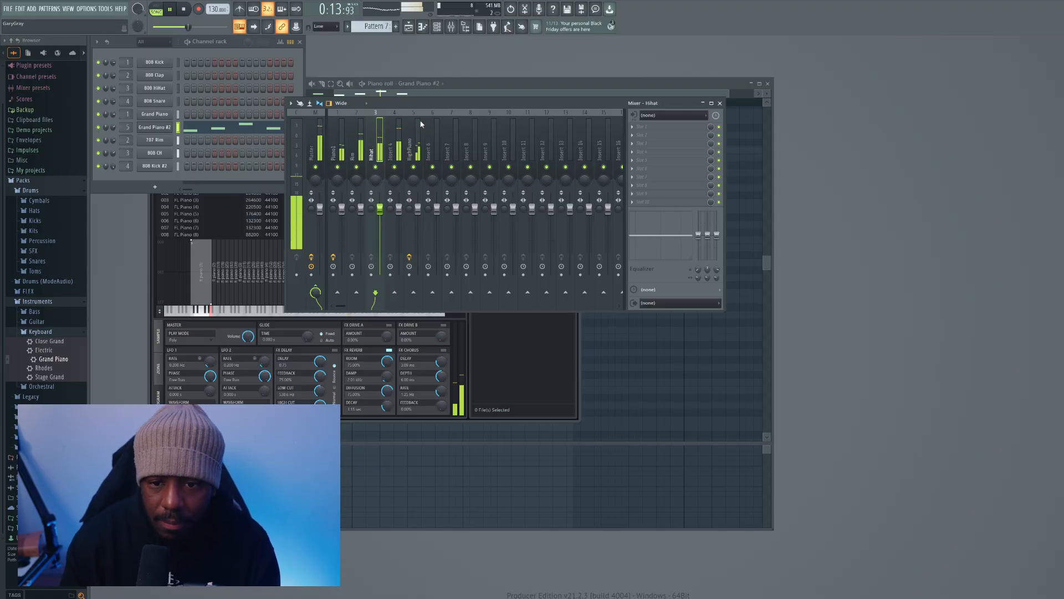
# Rename mixer insert 4 as Kick and stop playback.
pyautogui.press('Right')
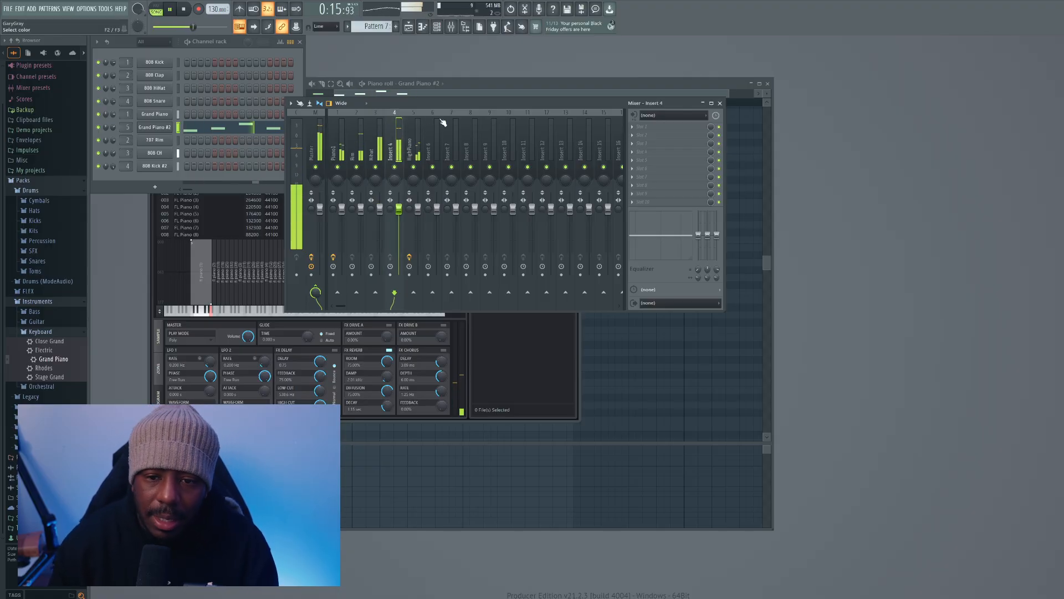
pyautogui.press('F2')
pyautogui.write('Kick')
pyautogui.press('Return')
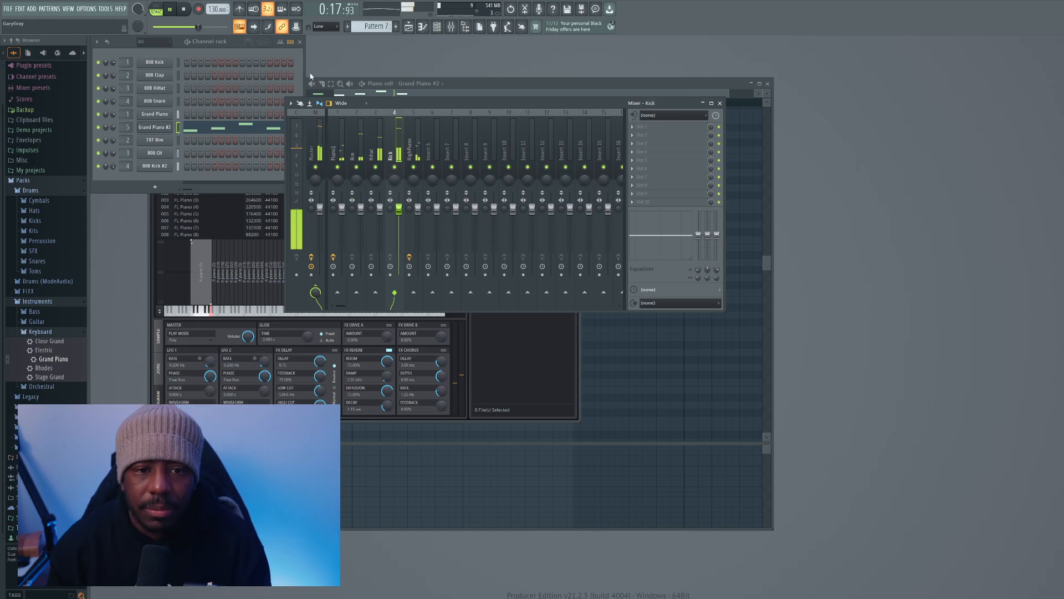
pyautogui.press('space')
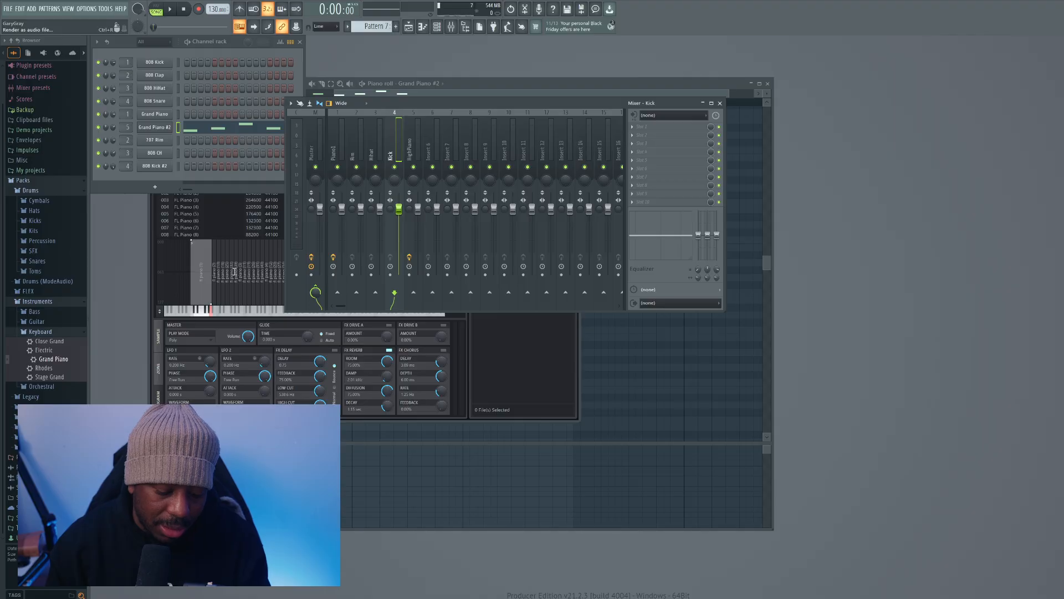
# Select the Master mixer track and start rendering the project as an audio file.
pyautogui.scroll(4, 576, 301)
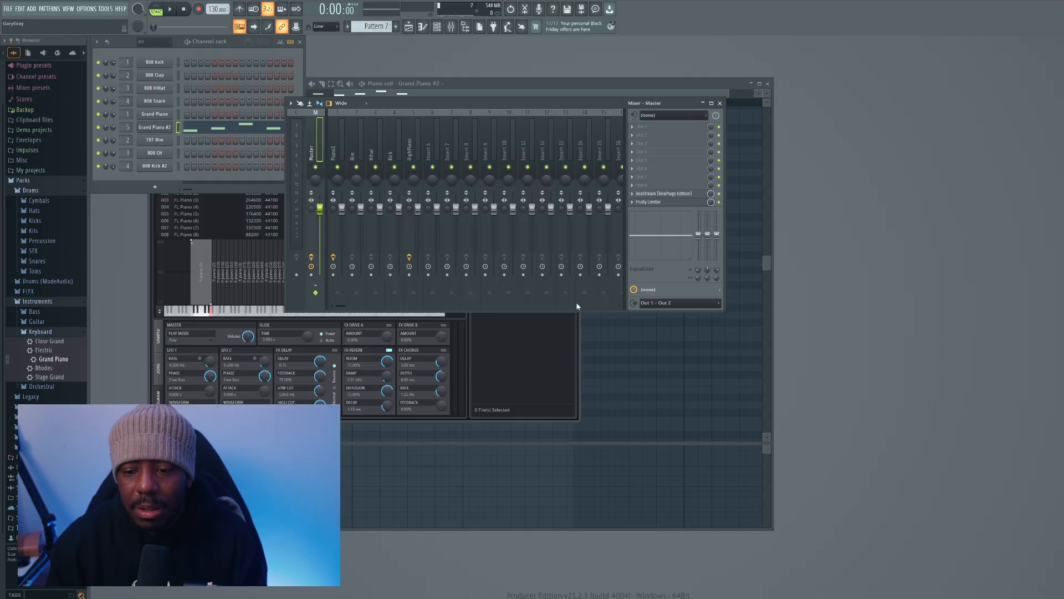
pyautogui.rightClick(463, 291)
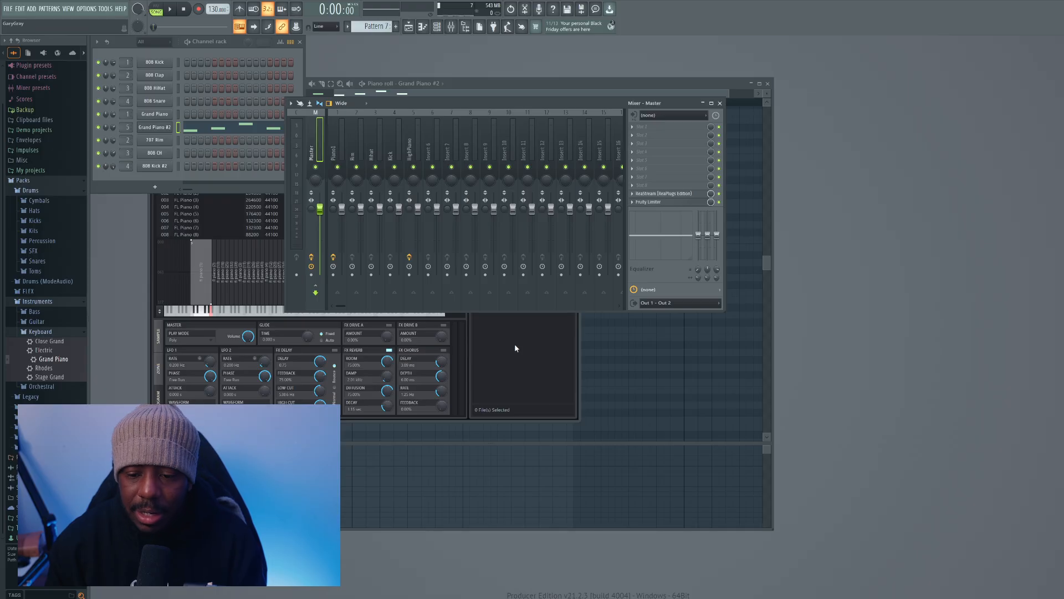
pyautogui.click(637, 429)
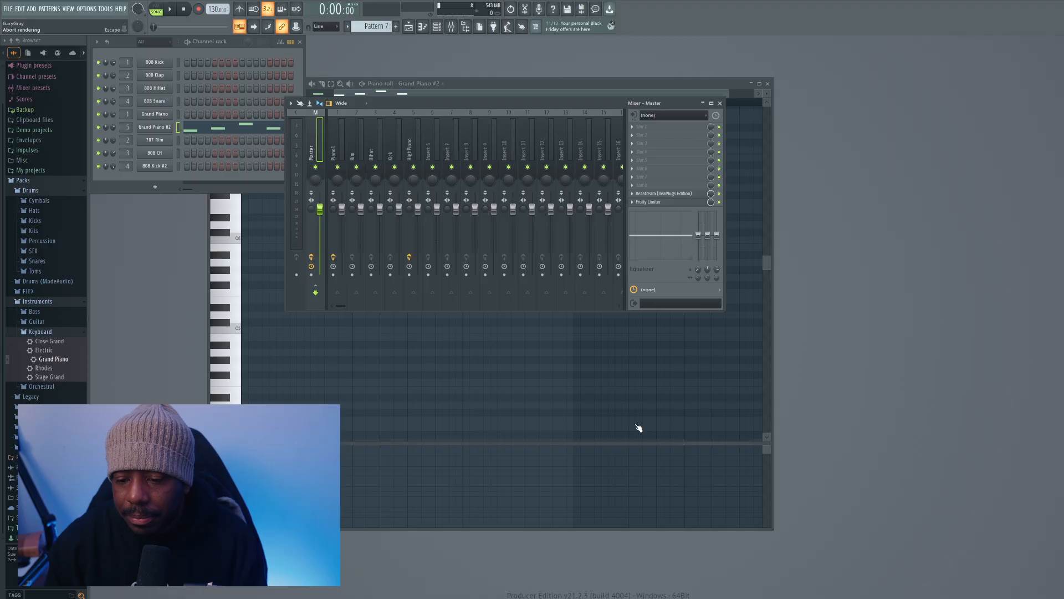